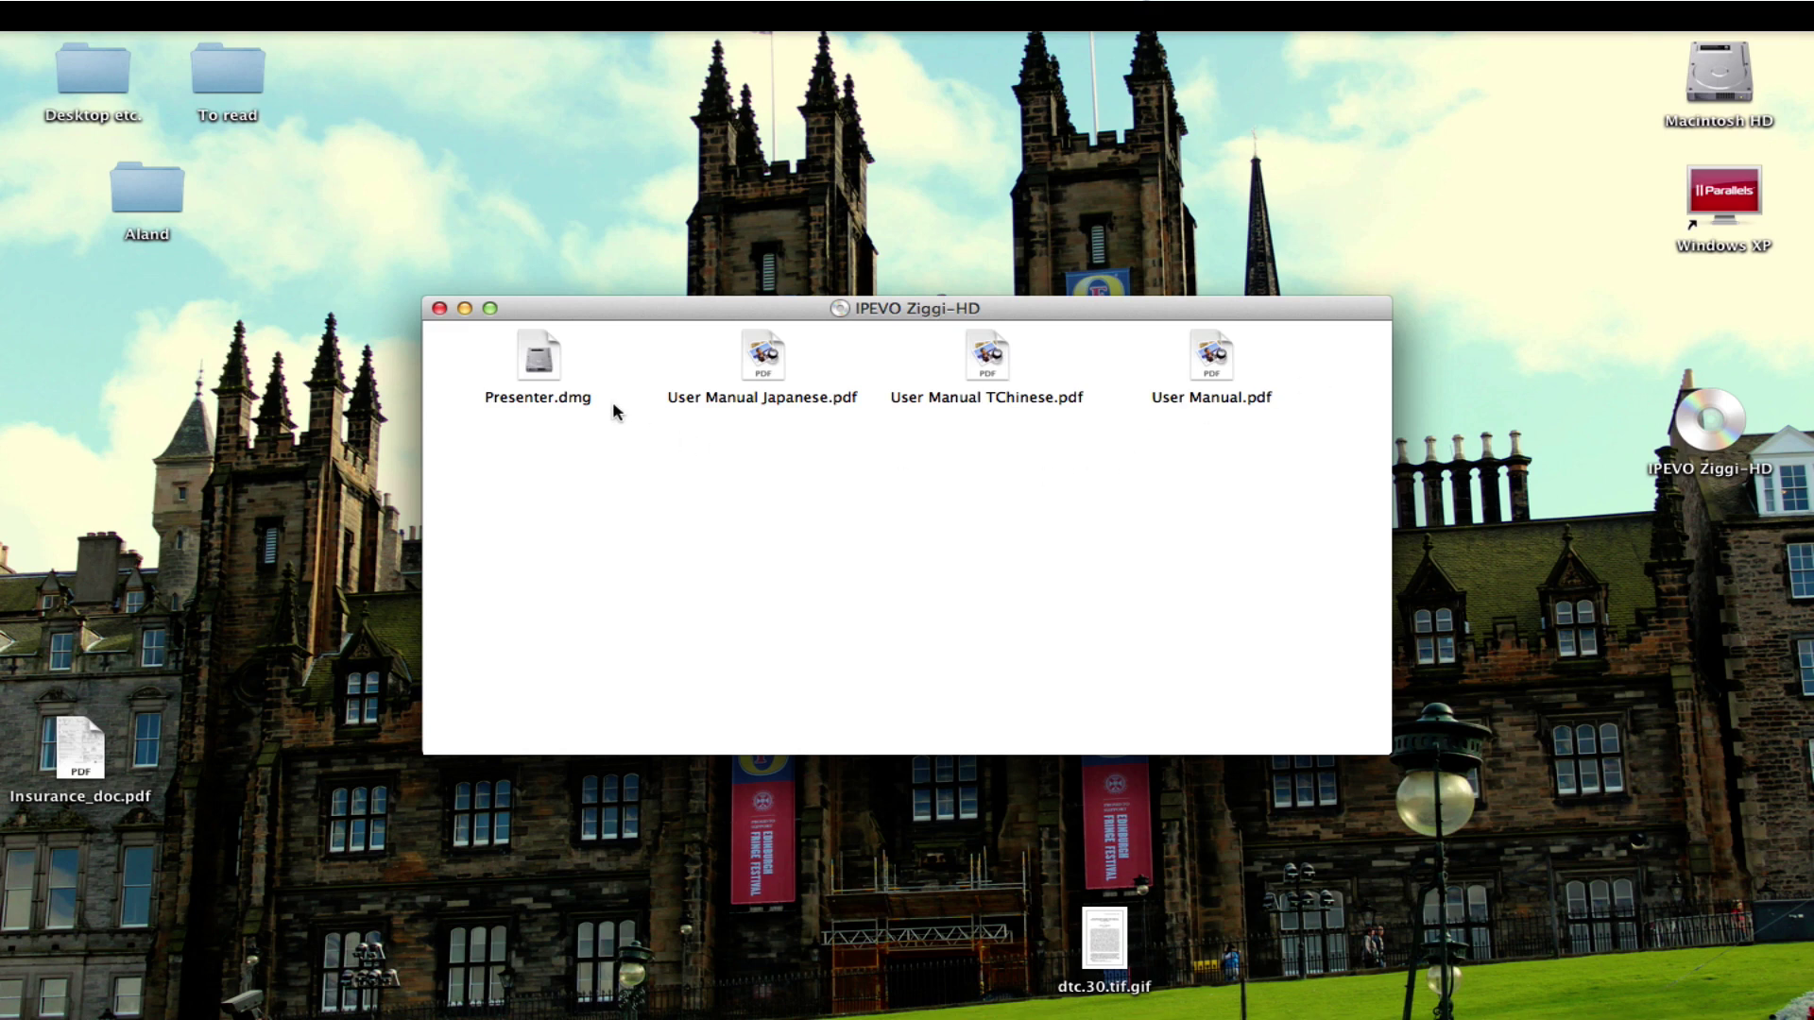
Install IPEVO Presenter from Presenter.dmg into Applications and close the installer window.
double_click(556, 369)
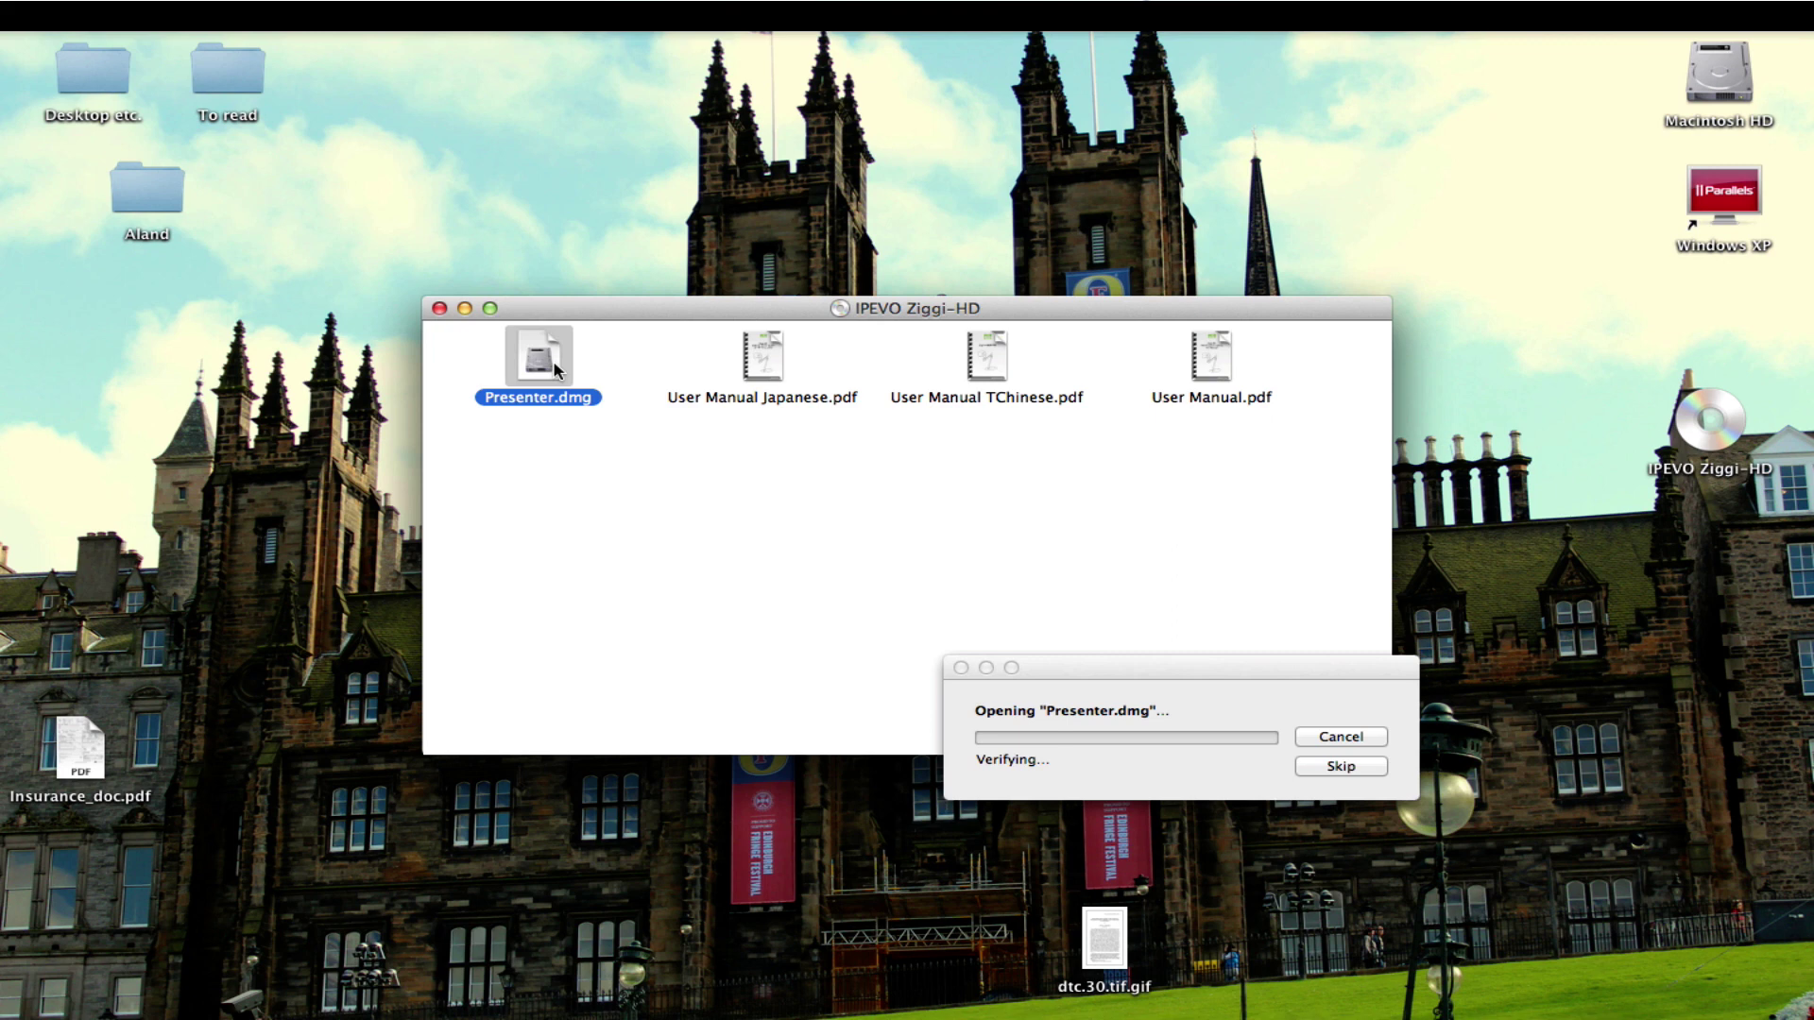
left_click_drag(1193, 676, 940, 276)
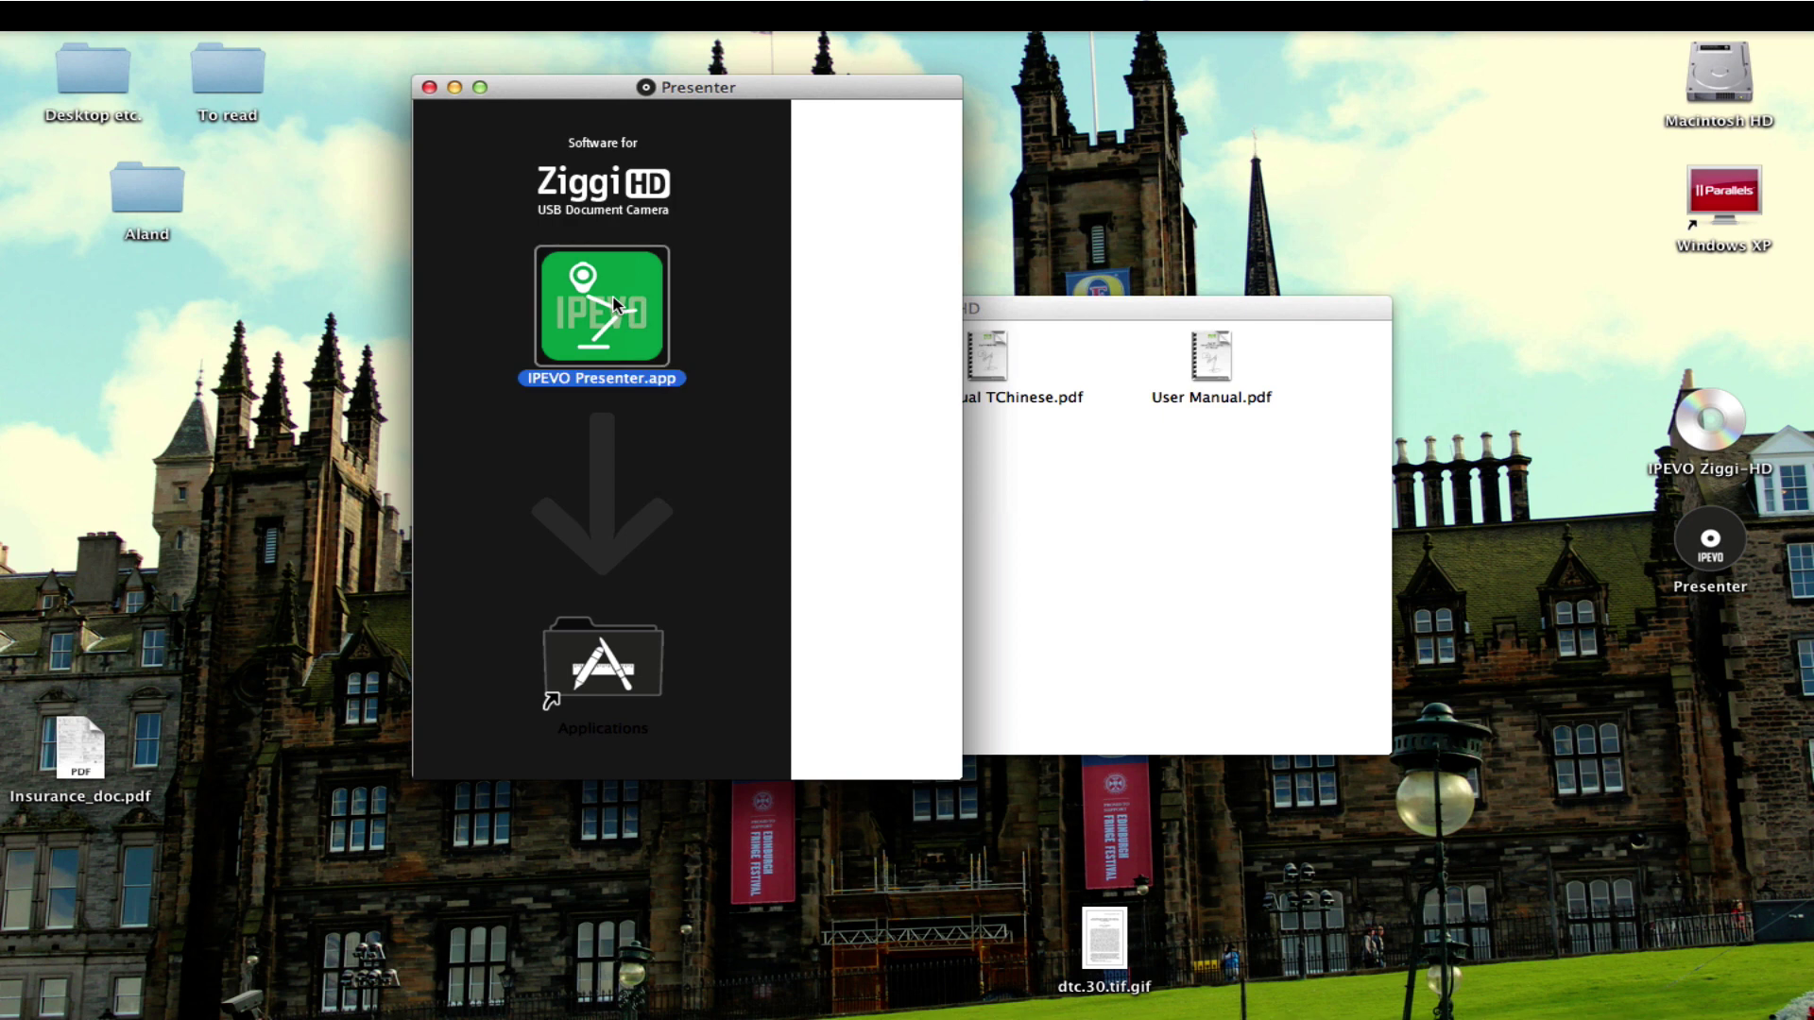
left_click_drag(602, 312, 610, 642)
left_click(430, 88)
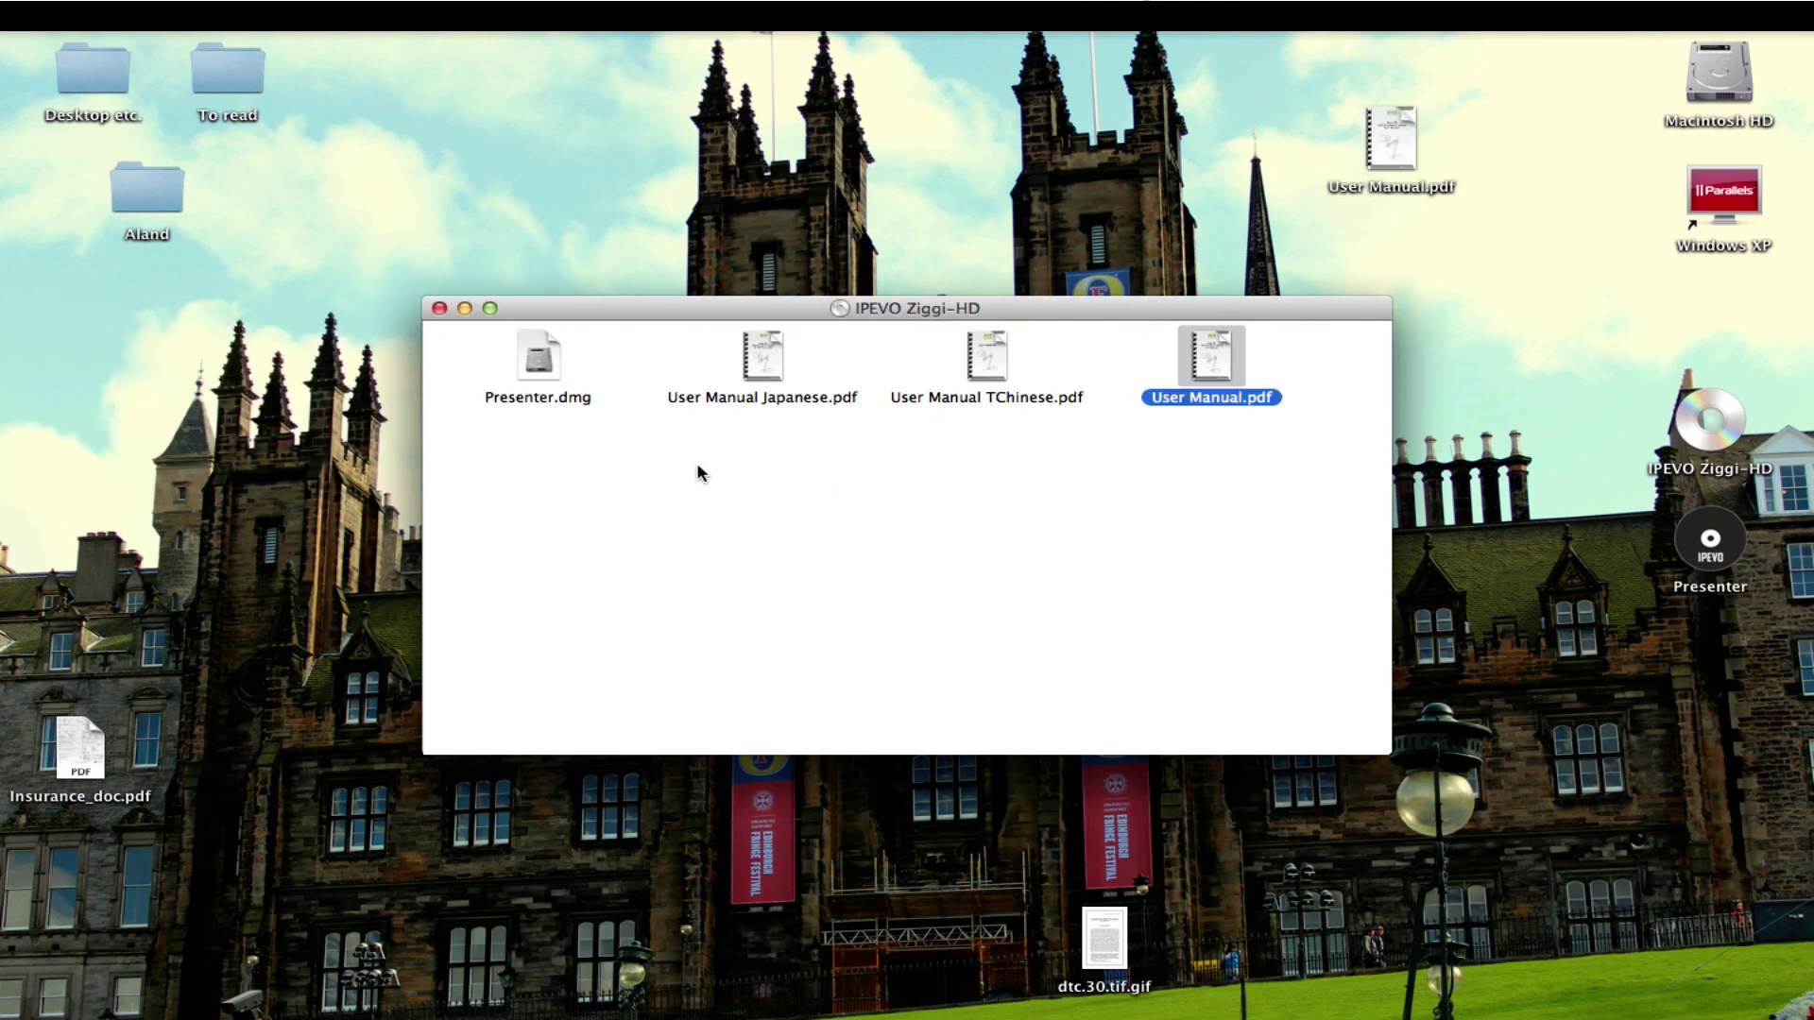
Close the Ziggi-HD disc window, launch IPEVO Presenter from a search for 'ipevo', and allow it to open.
left_click(441, 309)
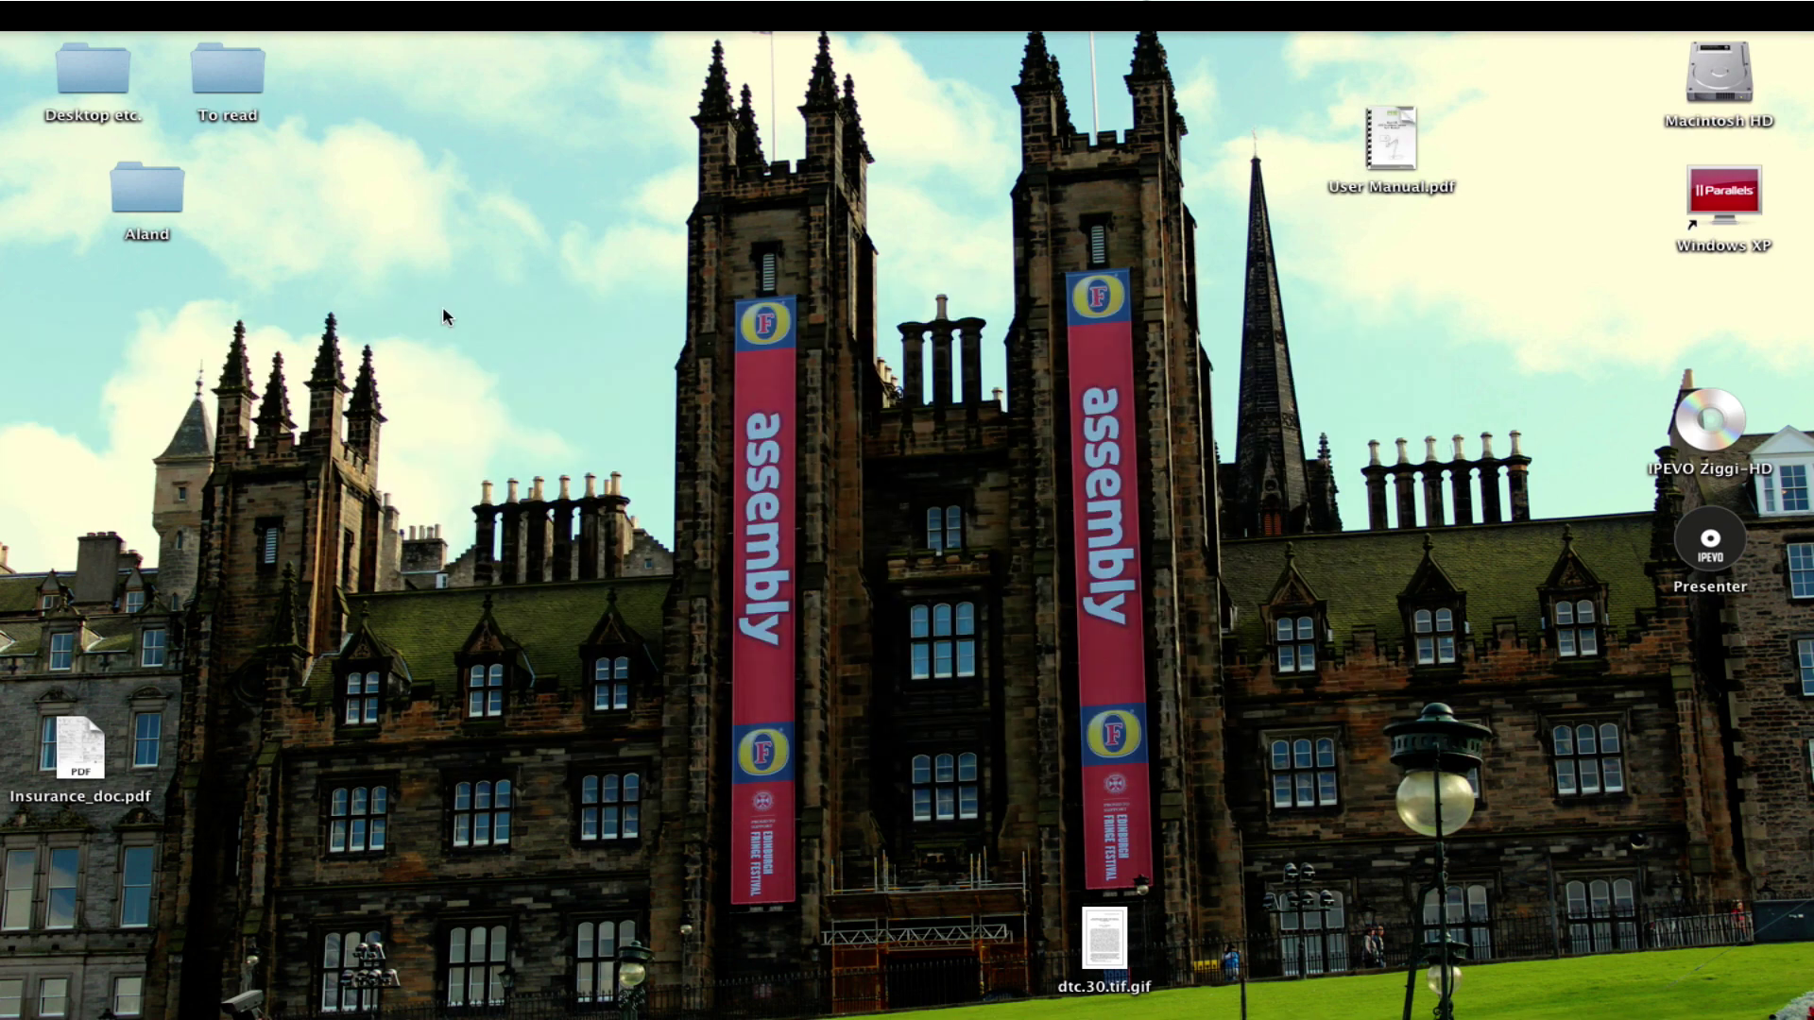
key("super+space")
type("ipevo")
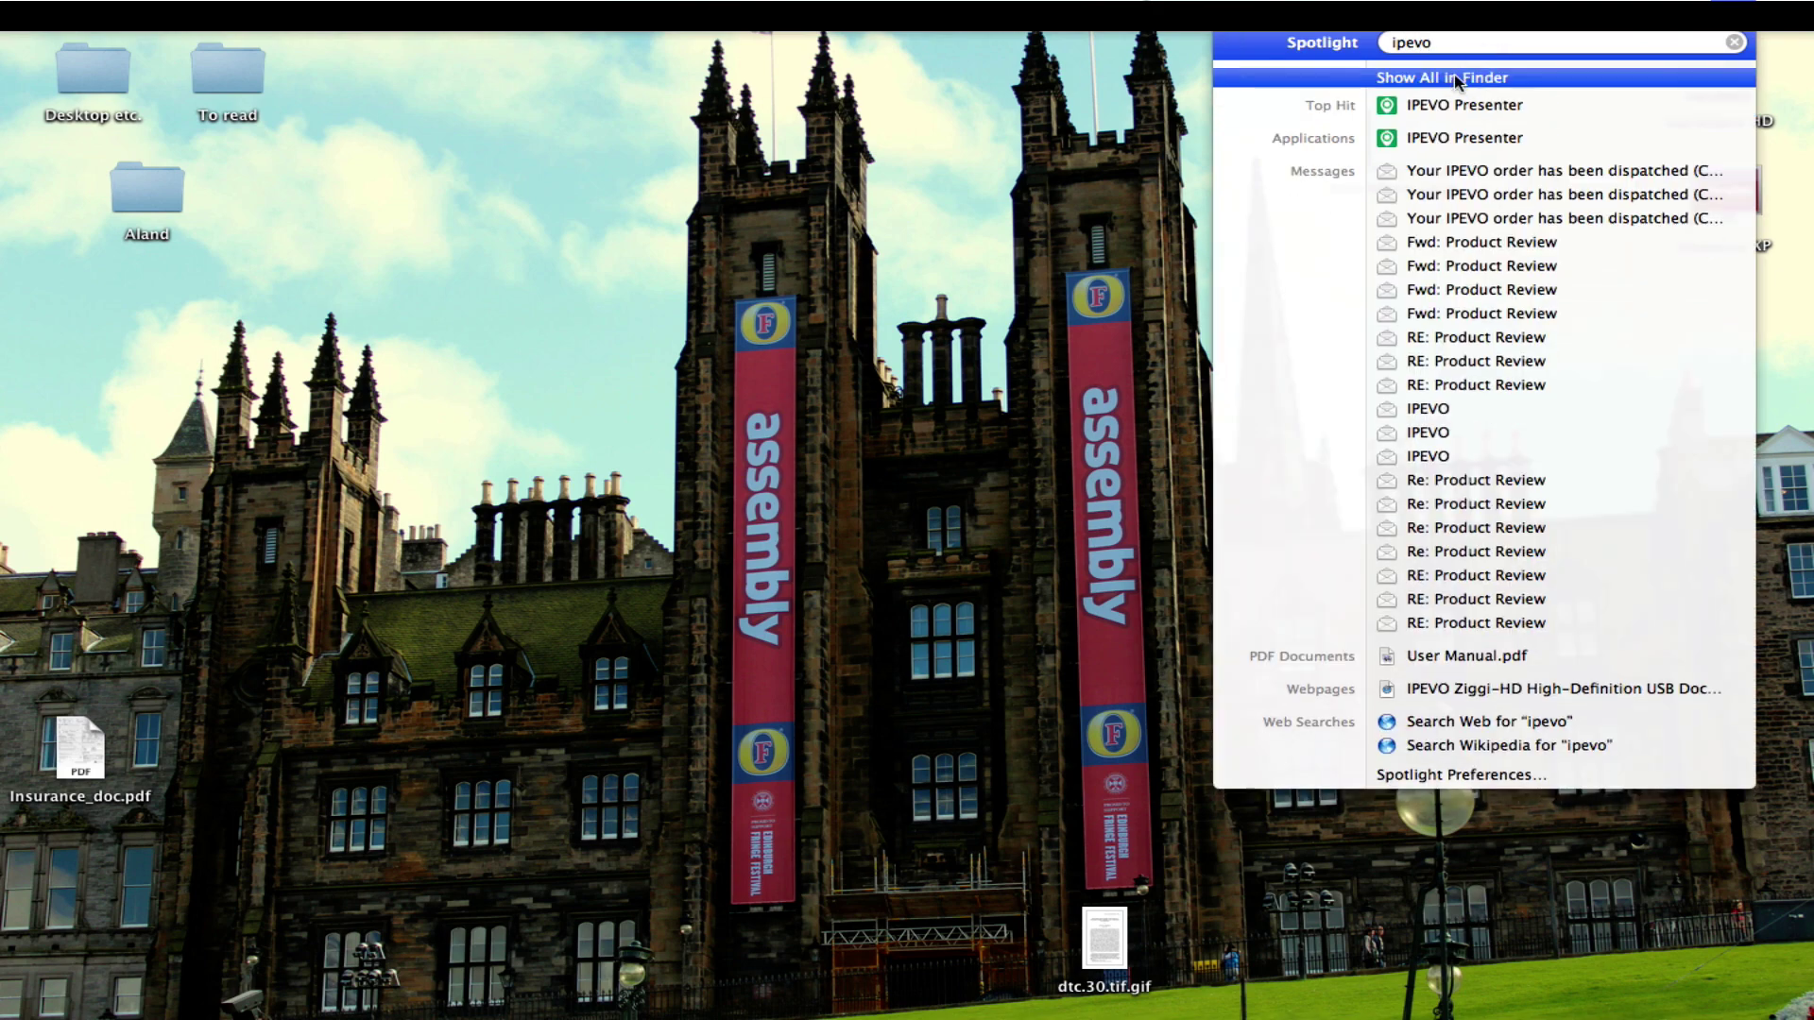
left_click(1443, 106)
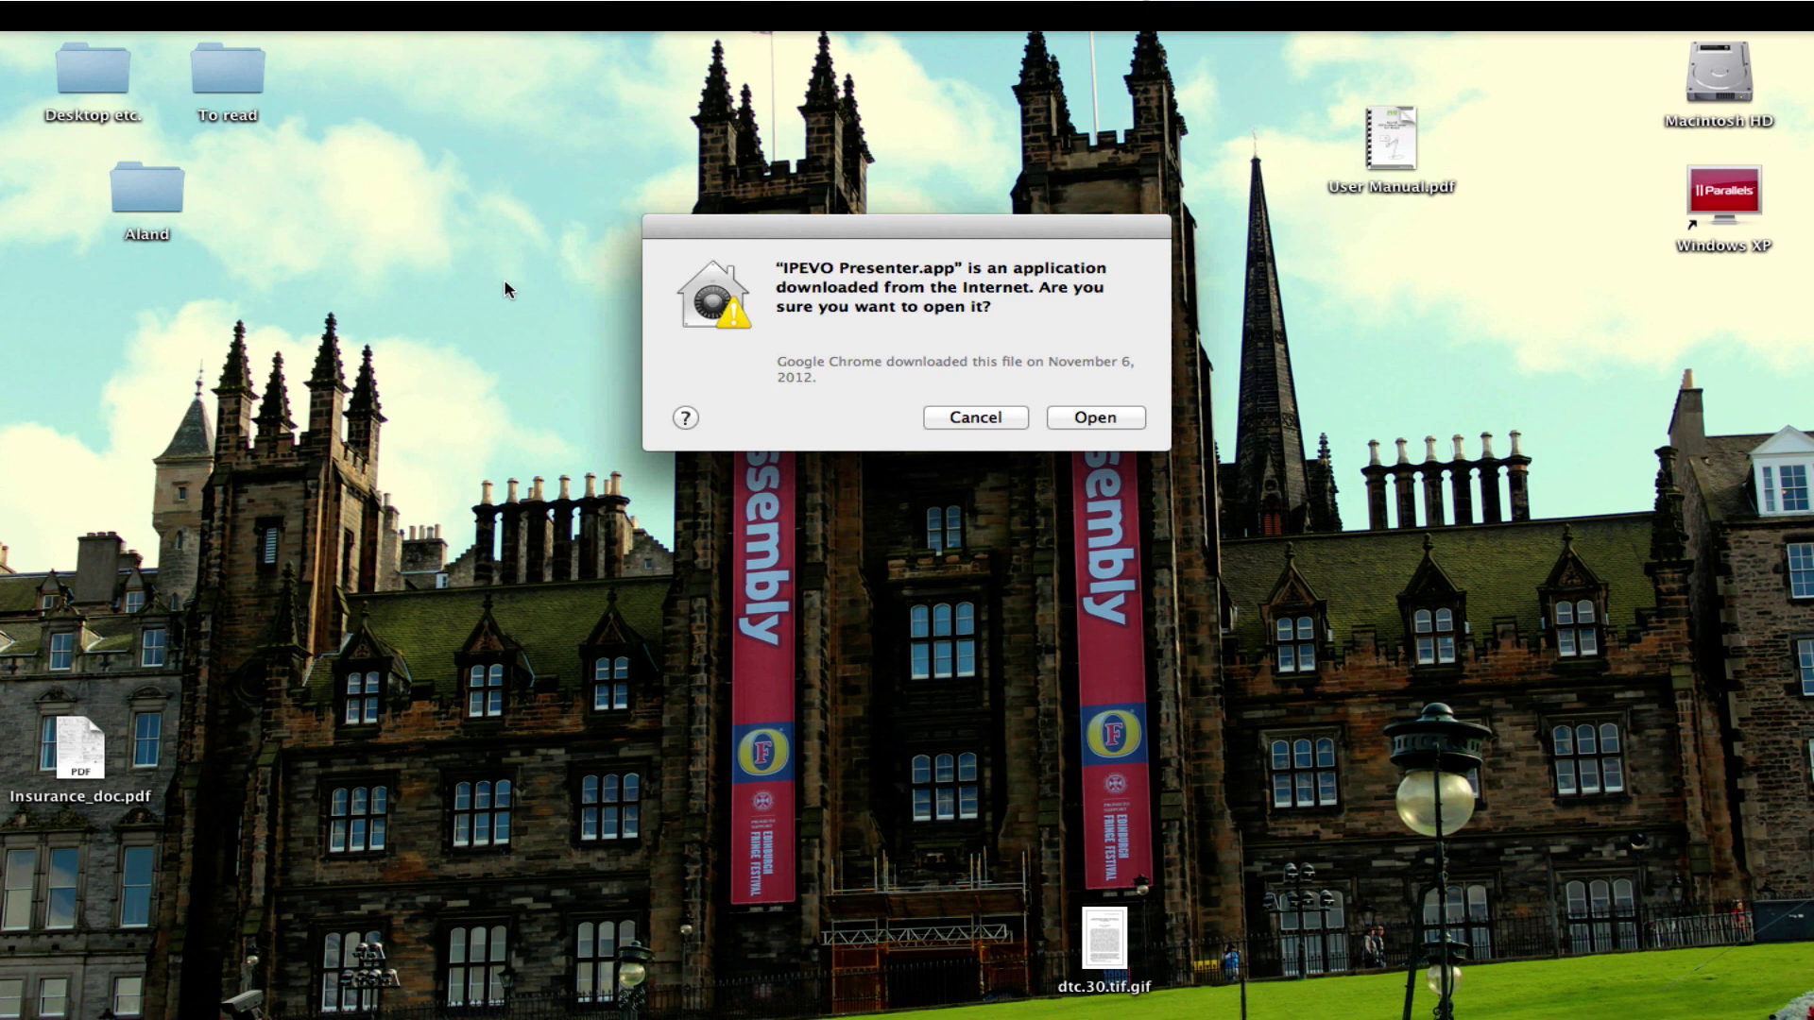
left_click(1089, 420)
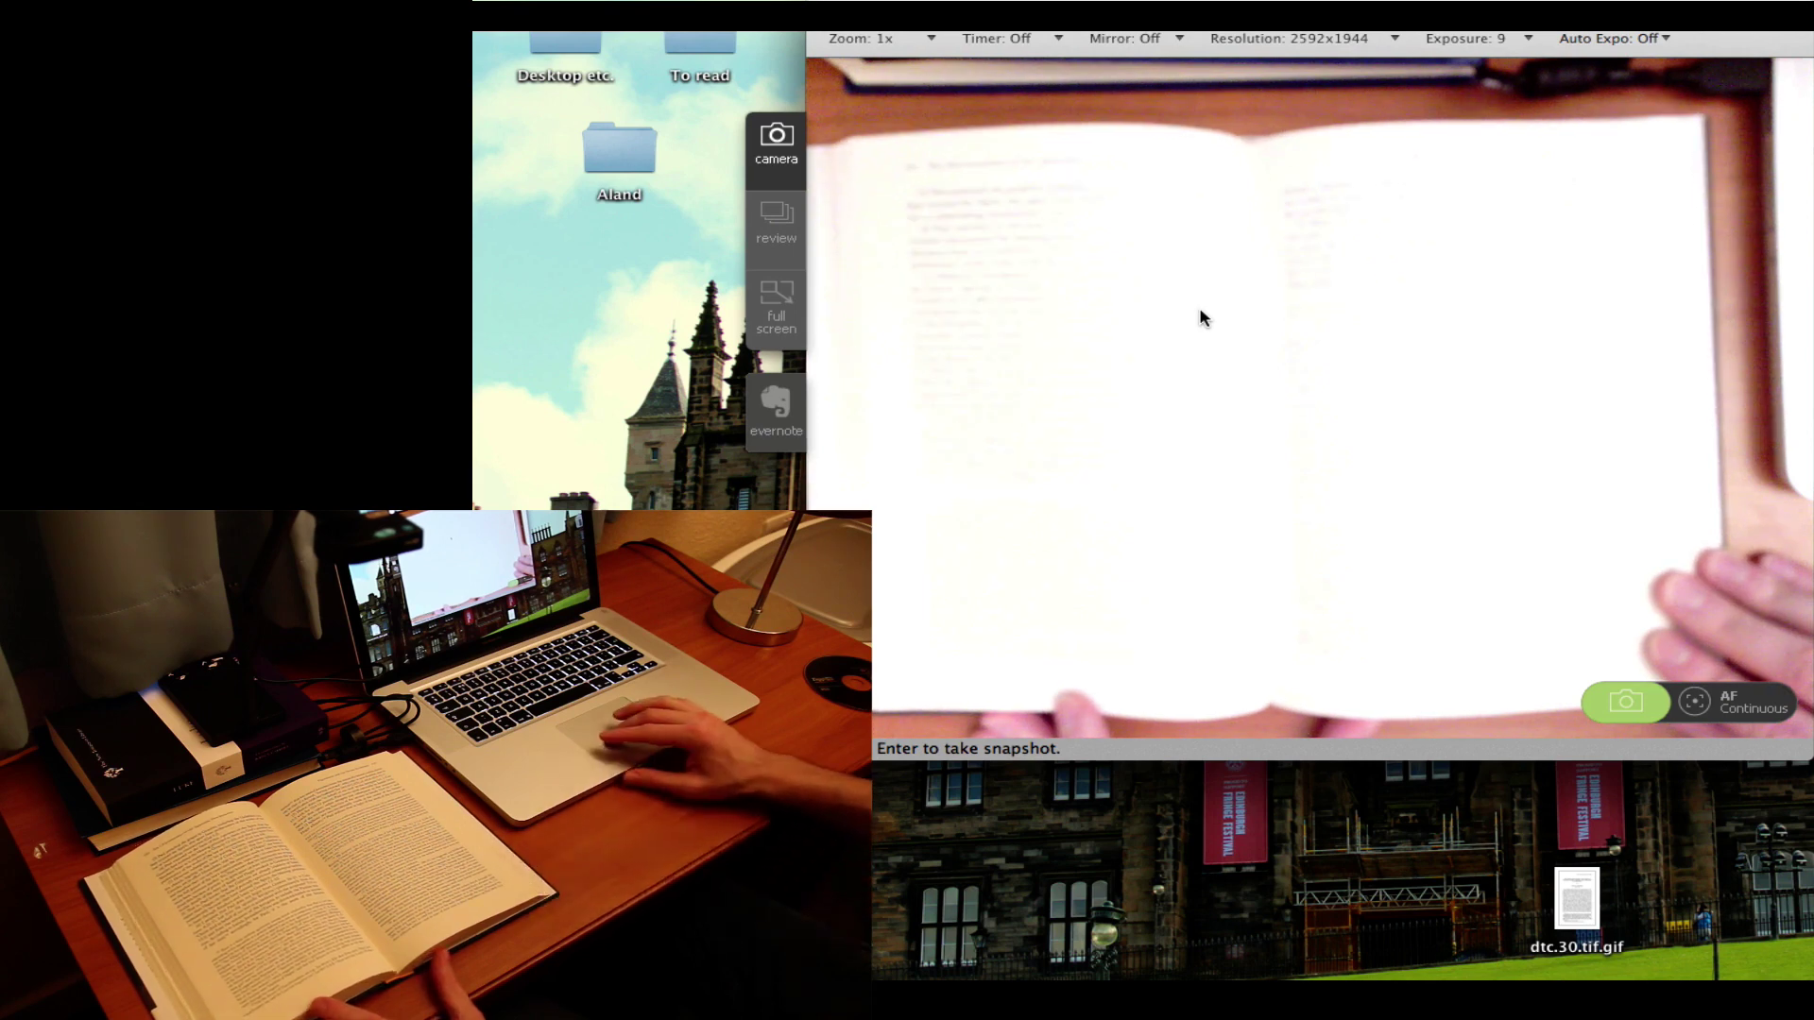
Switch Auto Expo to On and choose 3 s in the Timer dropdown.
left_click(1626, 39)
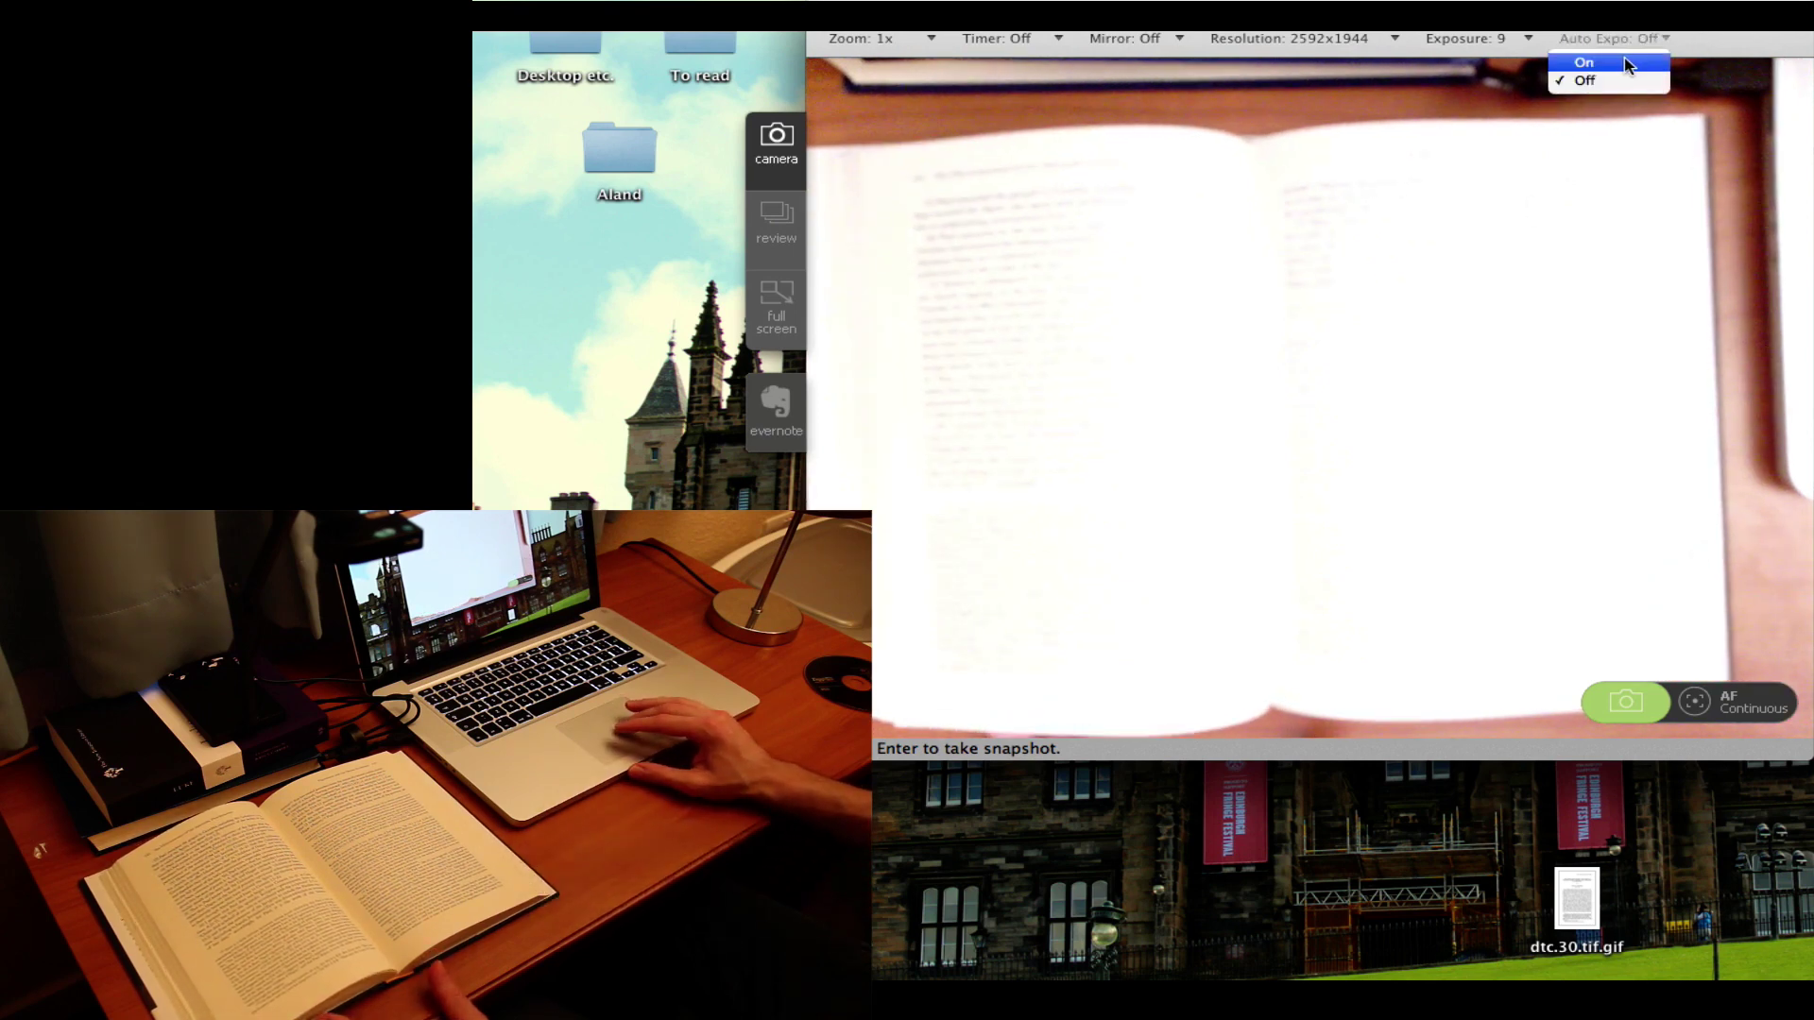
left_click(1628, 60)
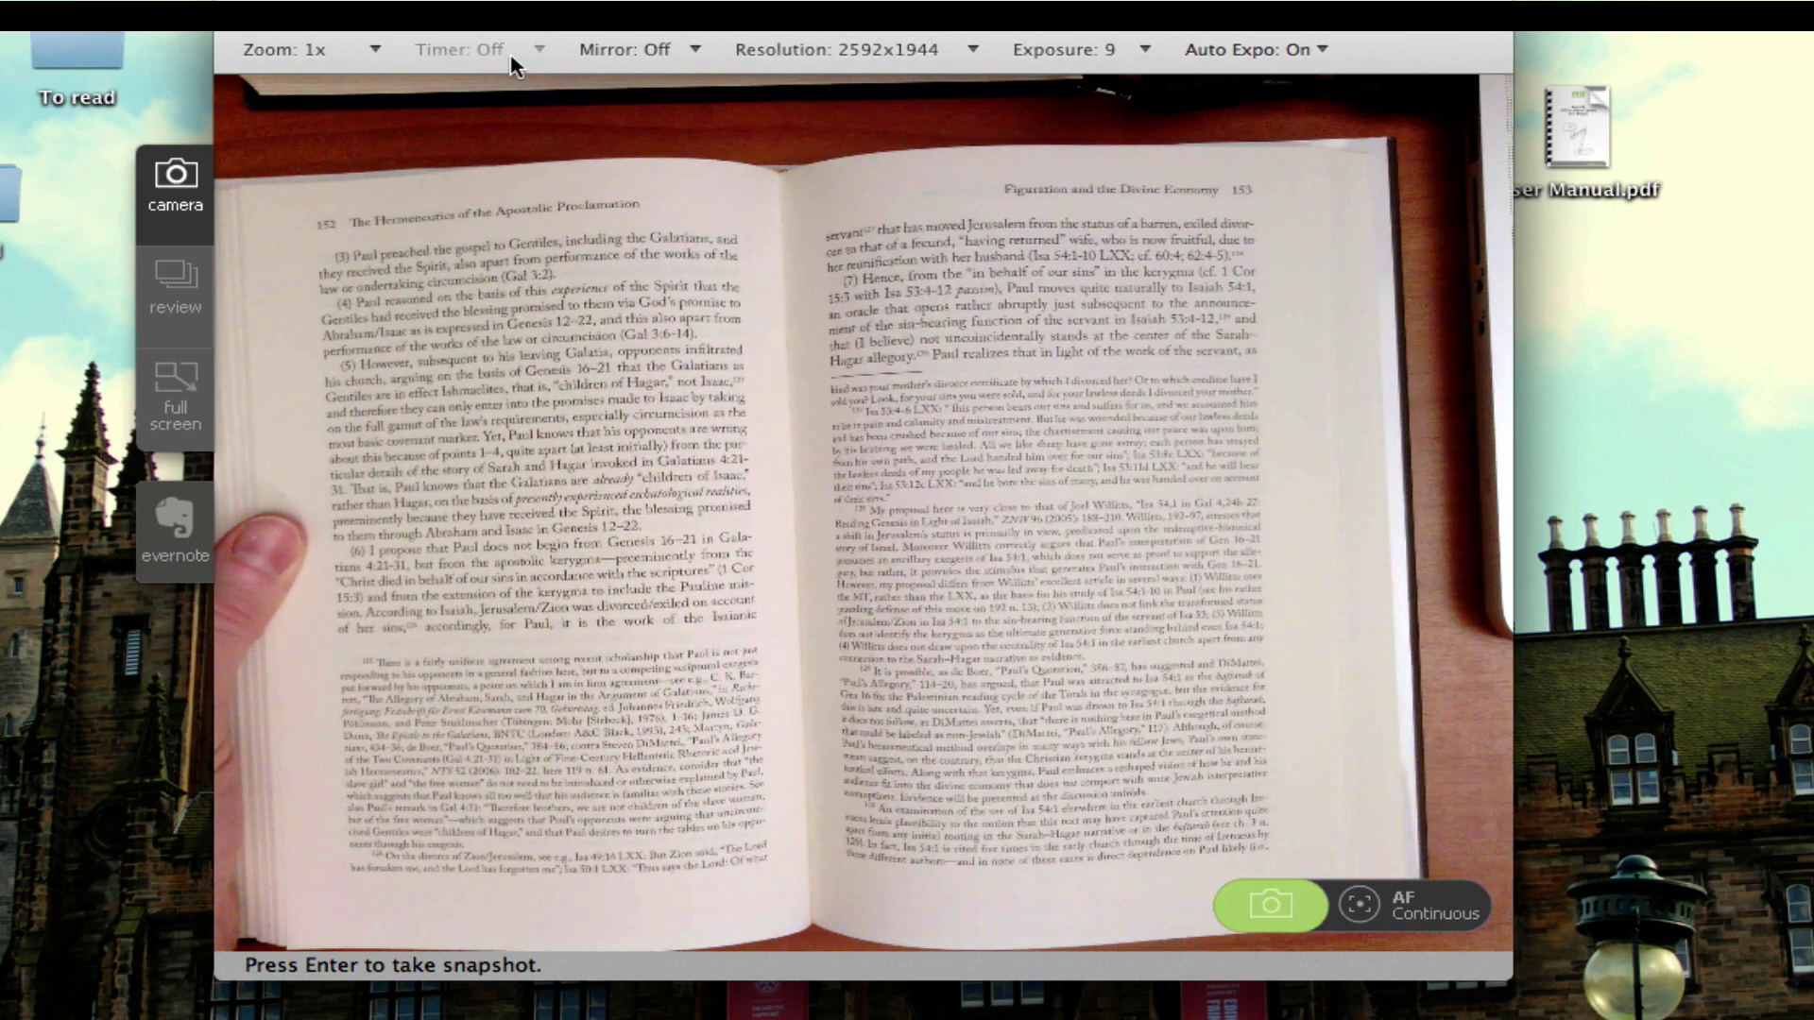
left_click(510, 60)
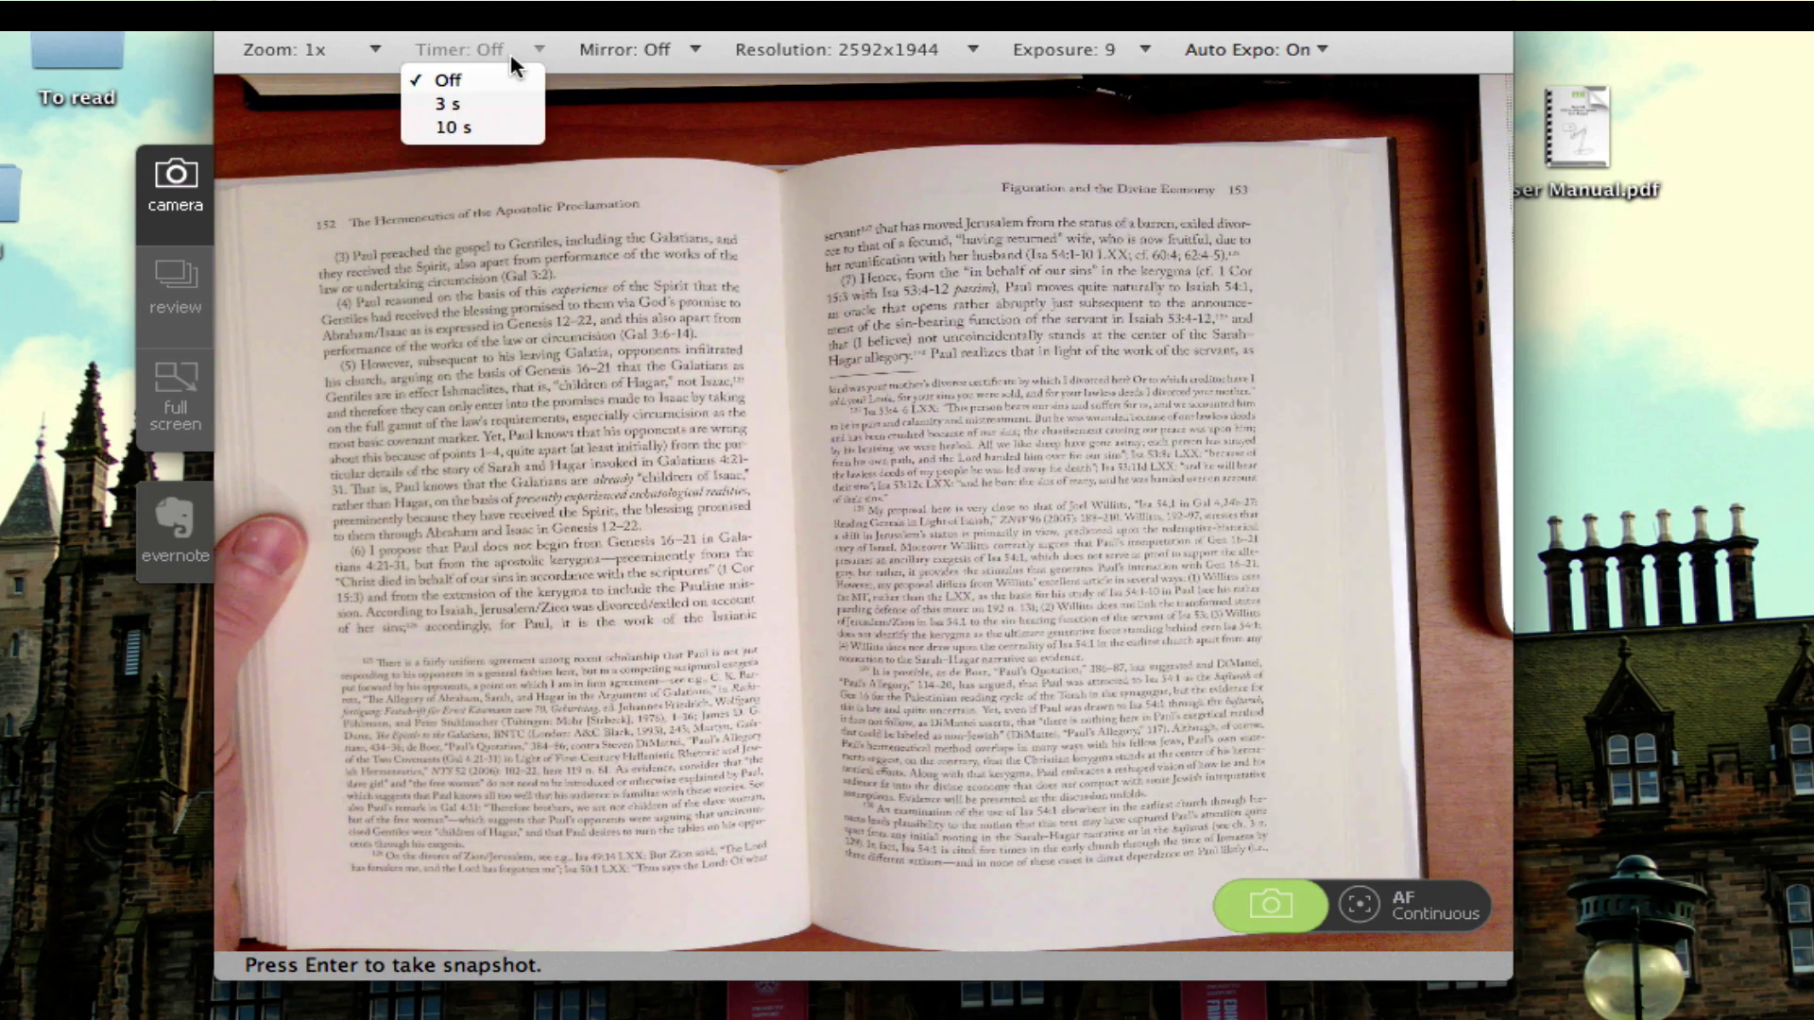
left_click(482, 103)
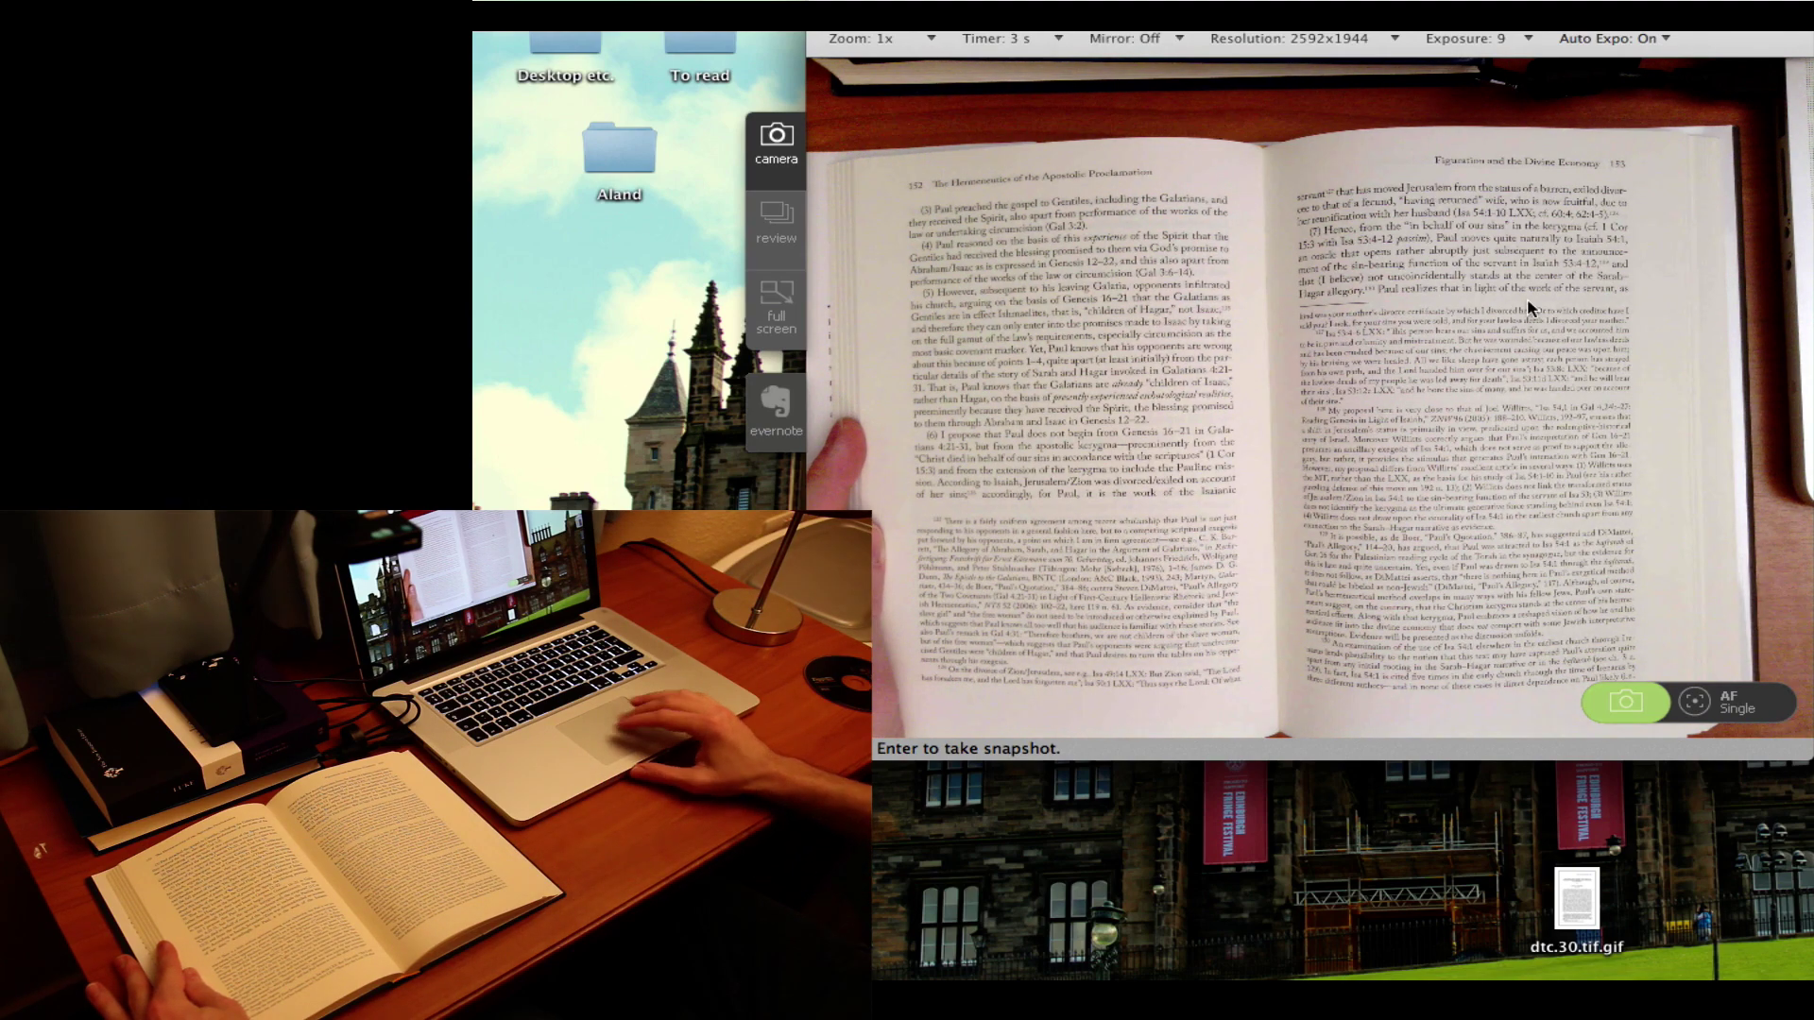
Take three 3-second timed snapshots, turning to the next book spread between shots.
left_click(1625, 703)
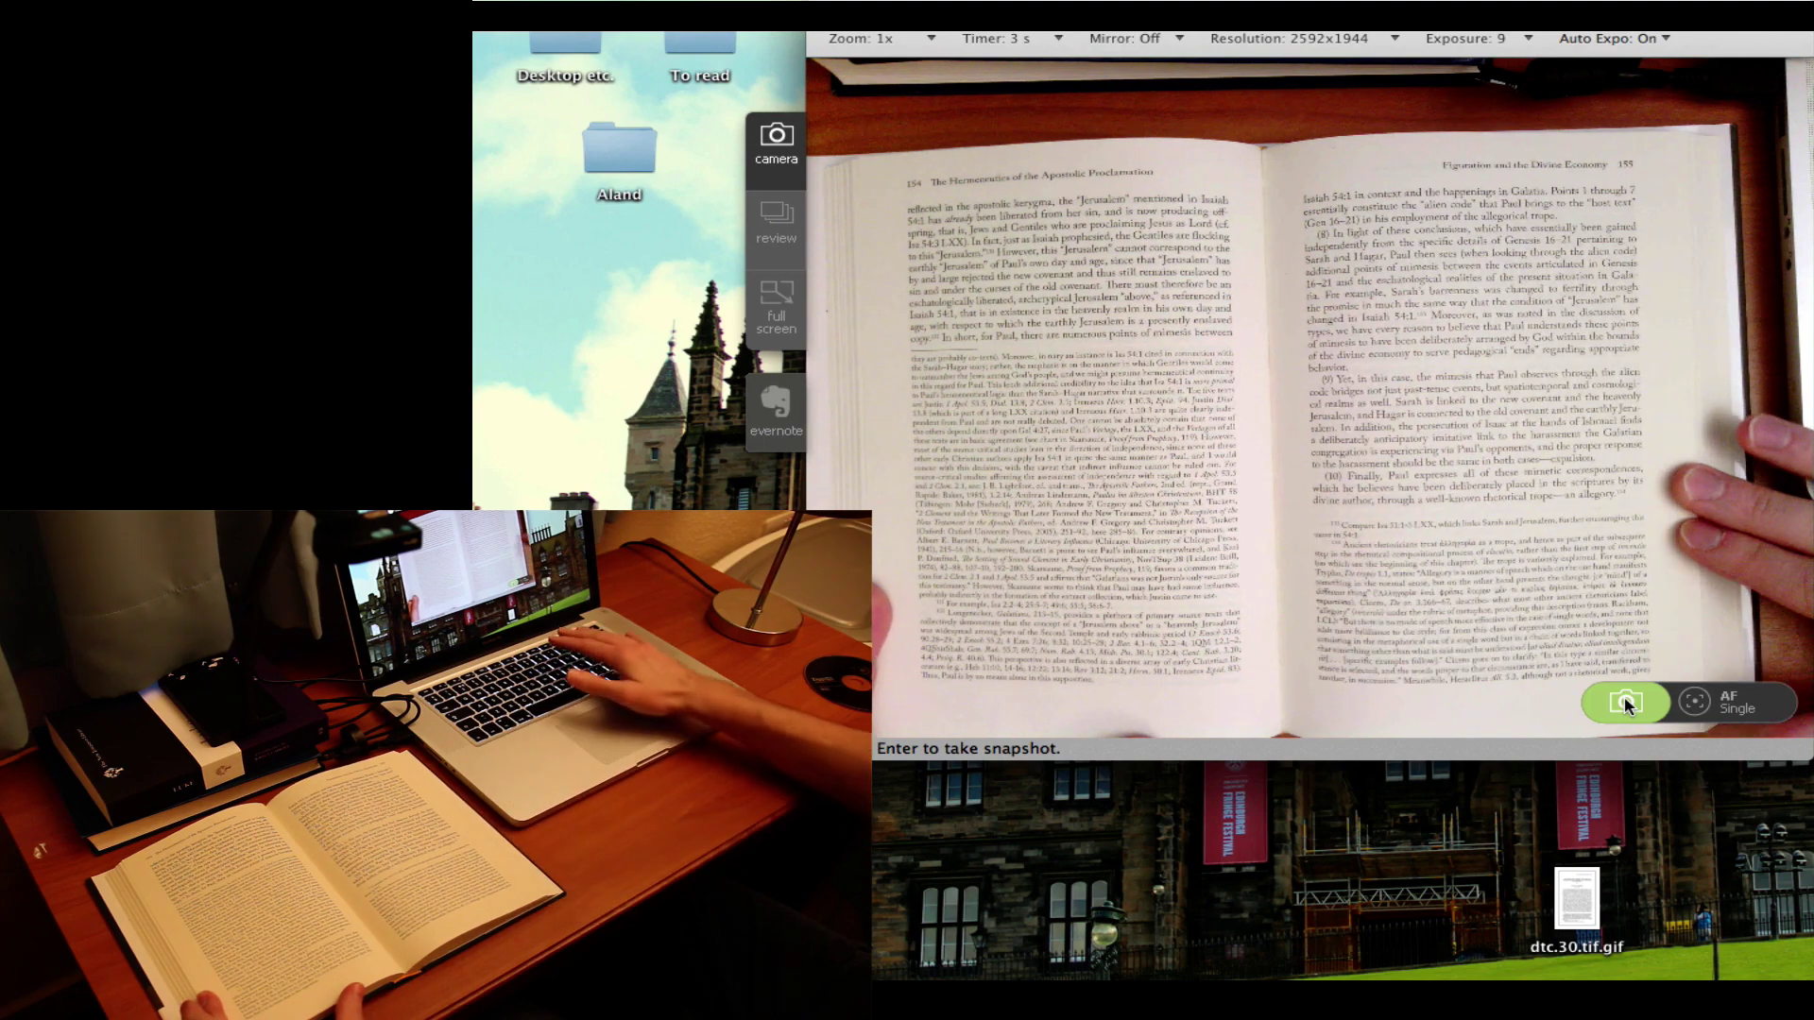
left_click(1625, 701)
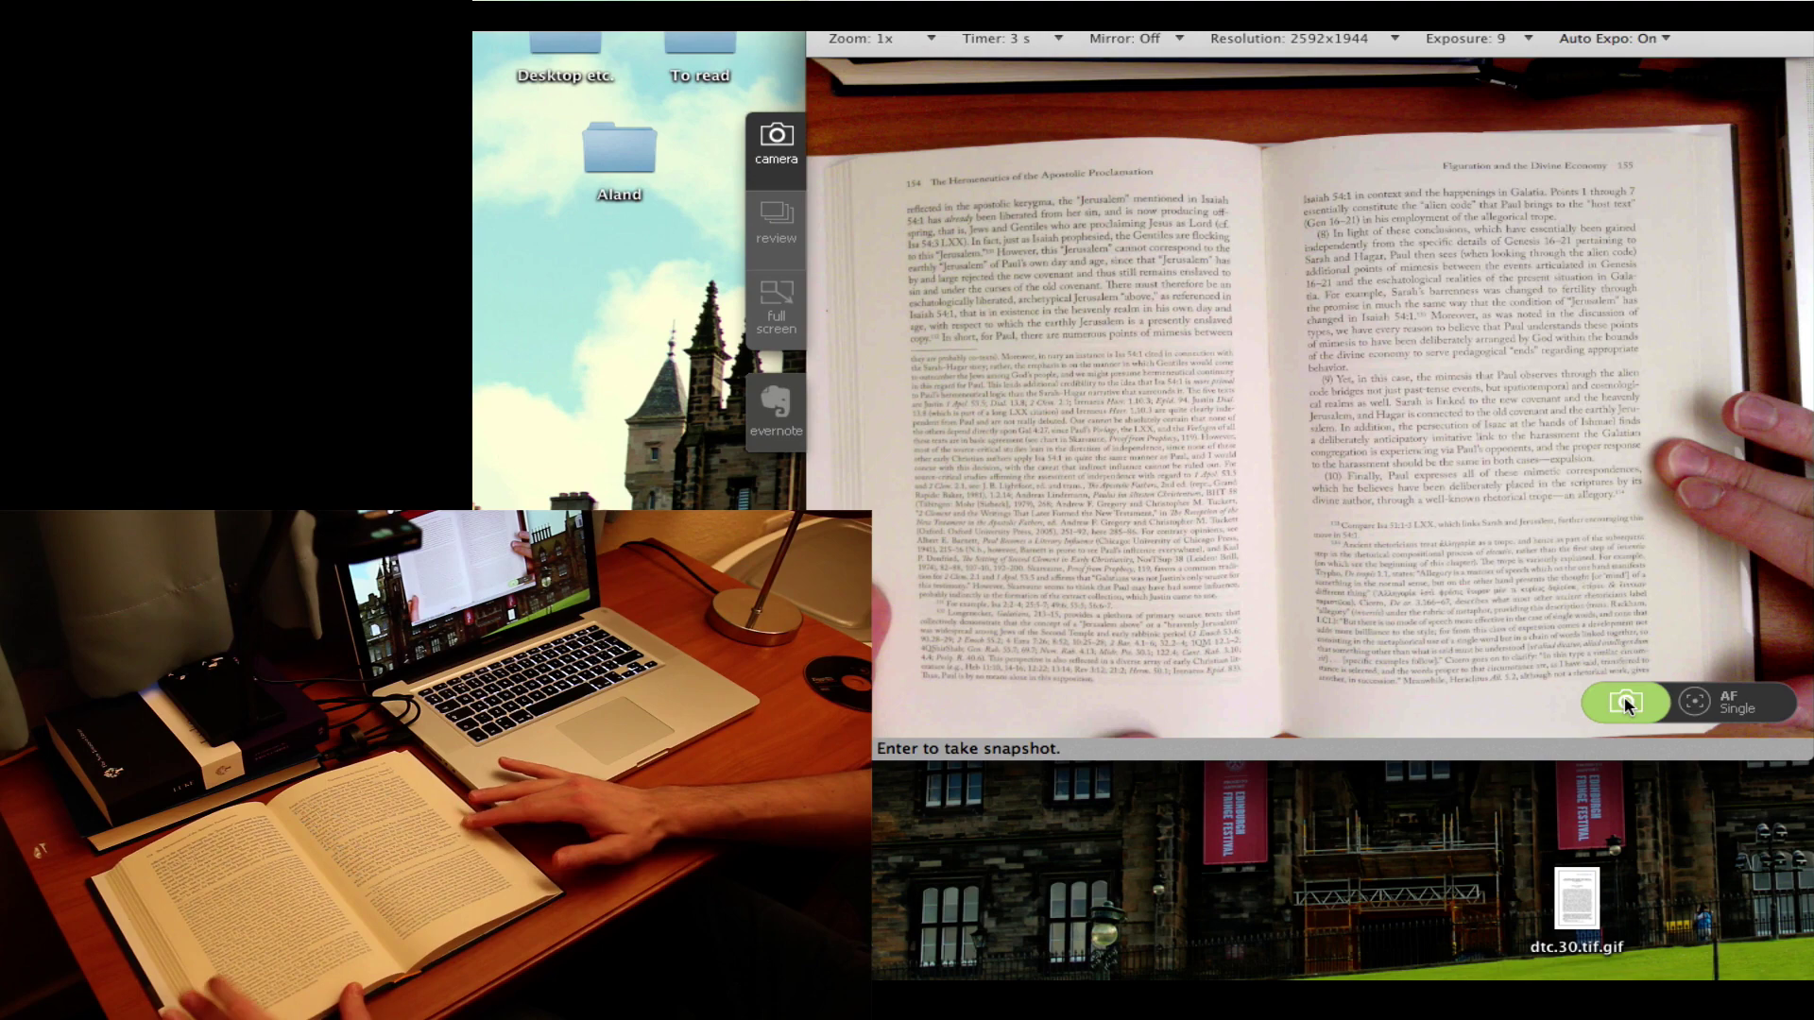
left_click(1625, 703)
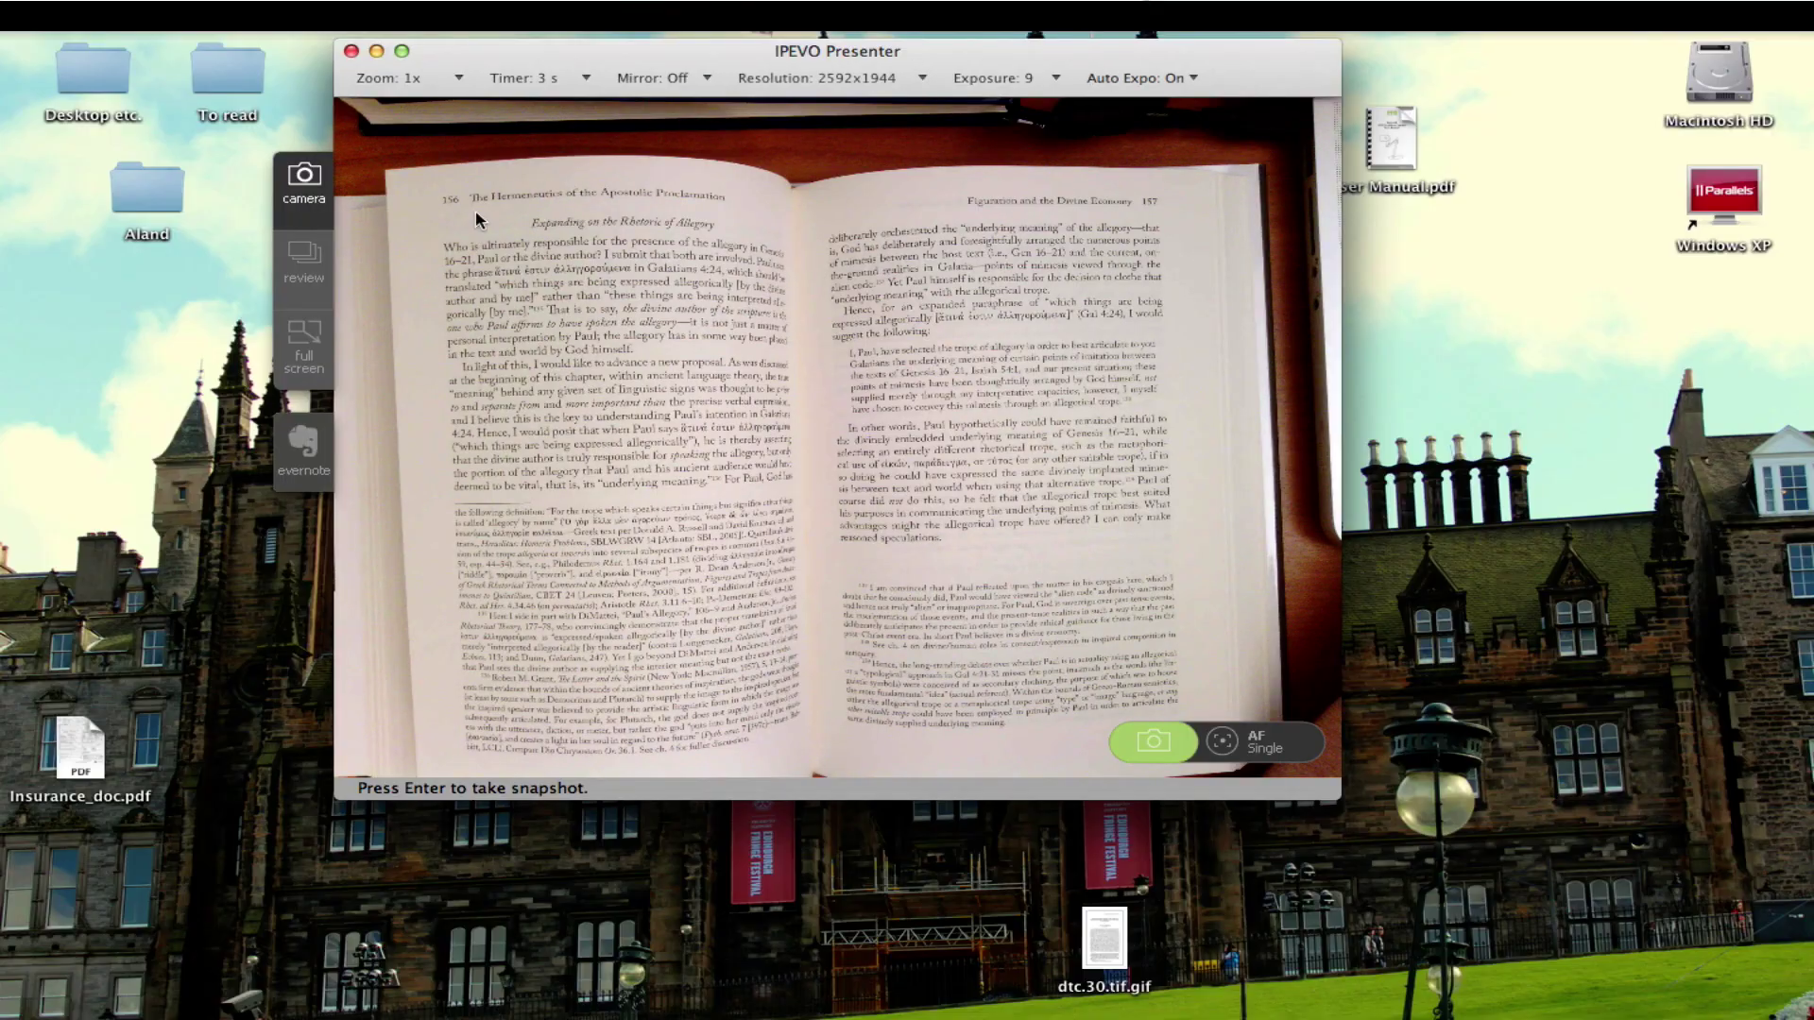
Review 2013-04-17_0003.jpg at 400% zoom, then return to the full-screen live camera view.
left_click(302, 274)
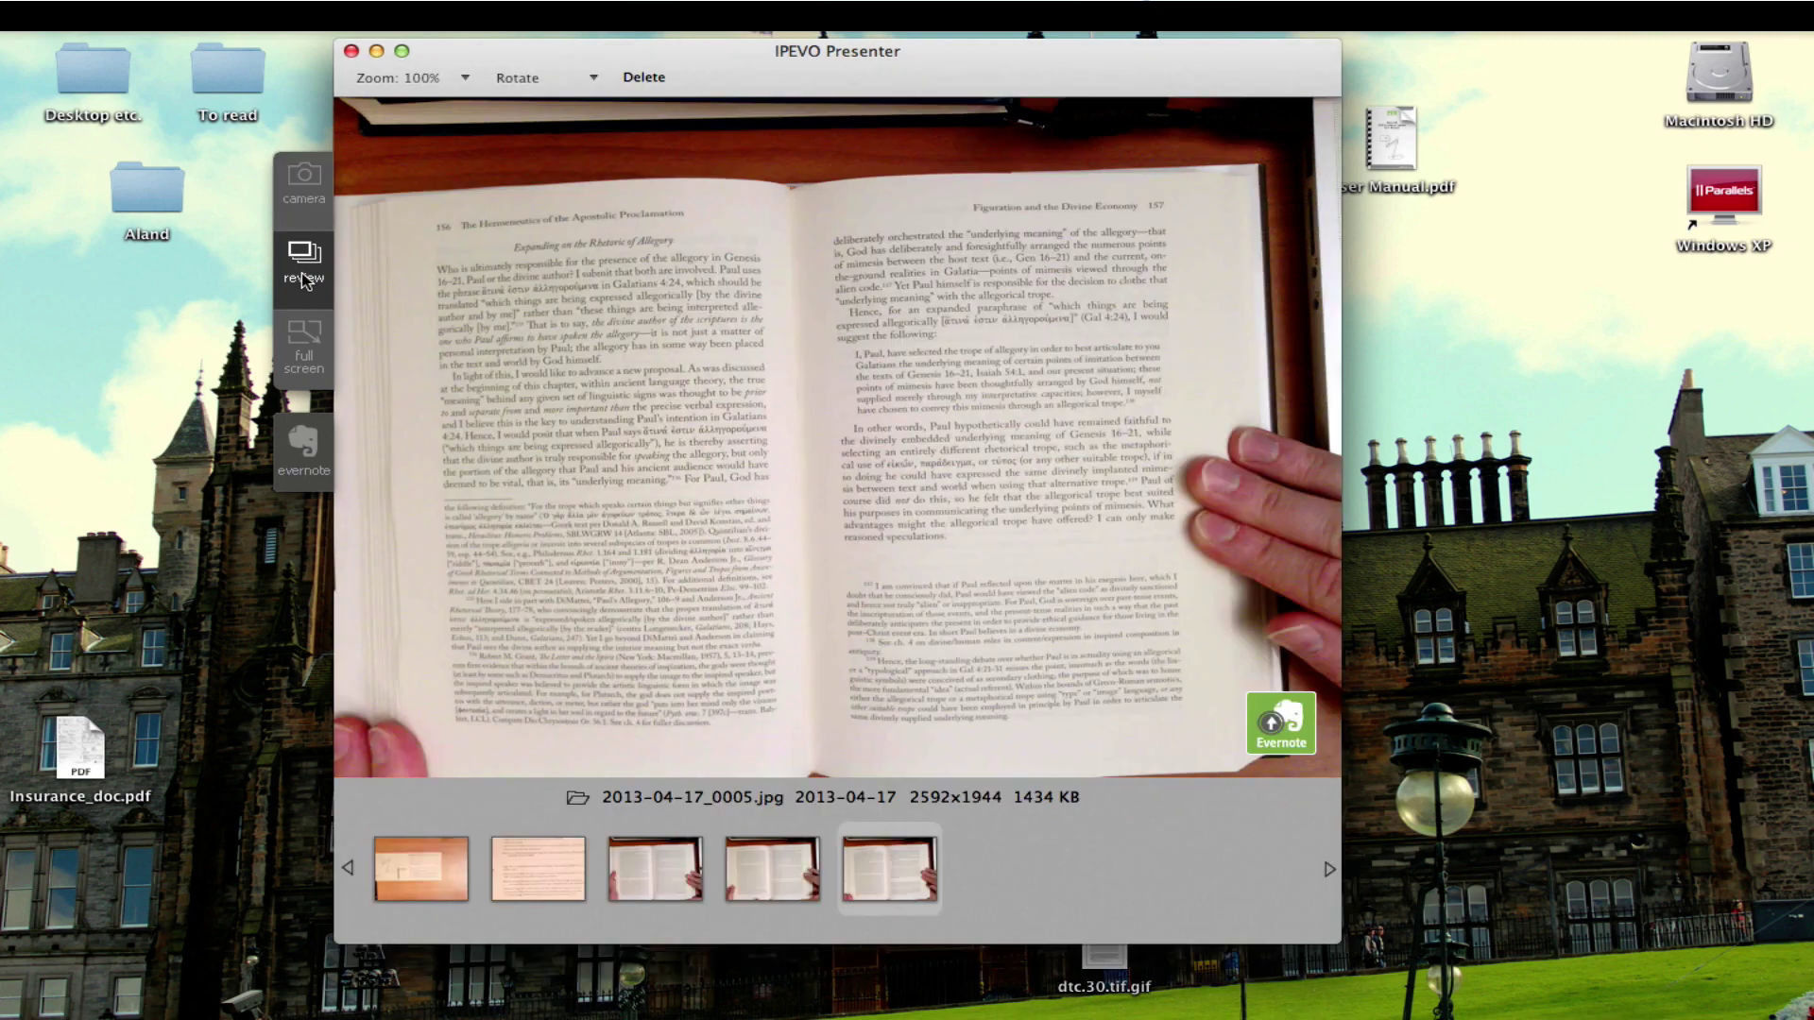
left_click(671, 865)
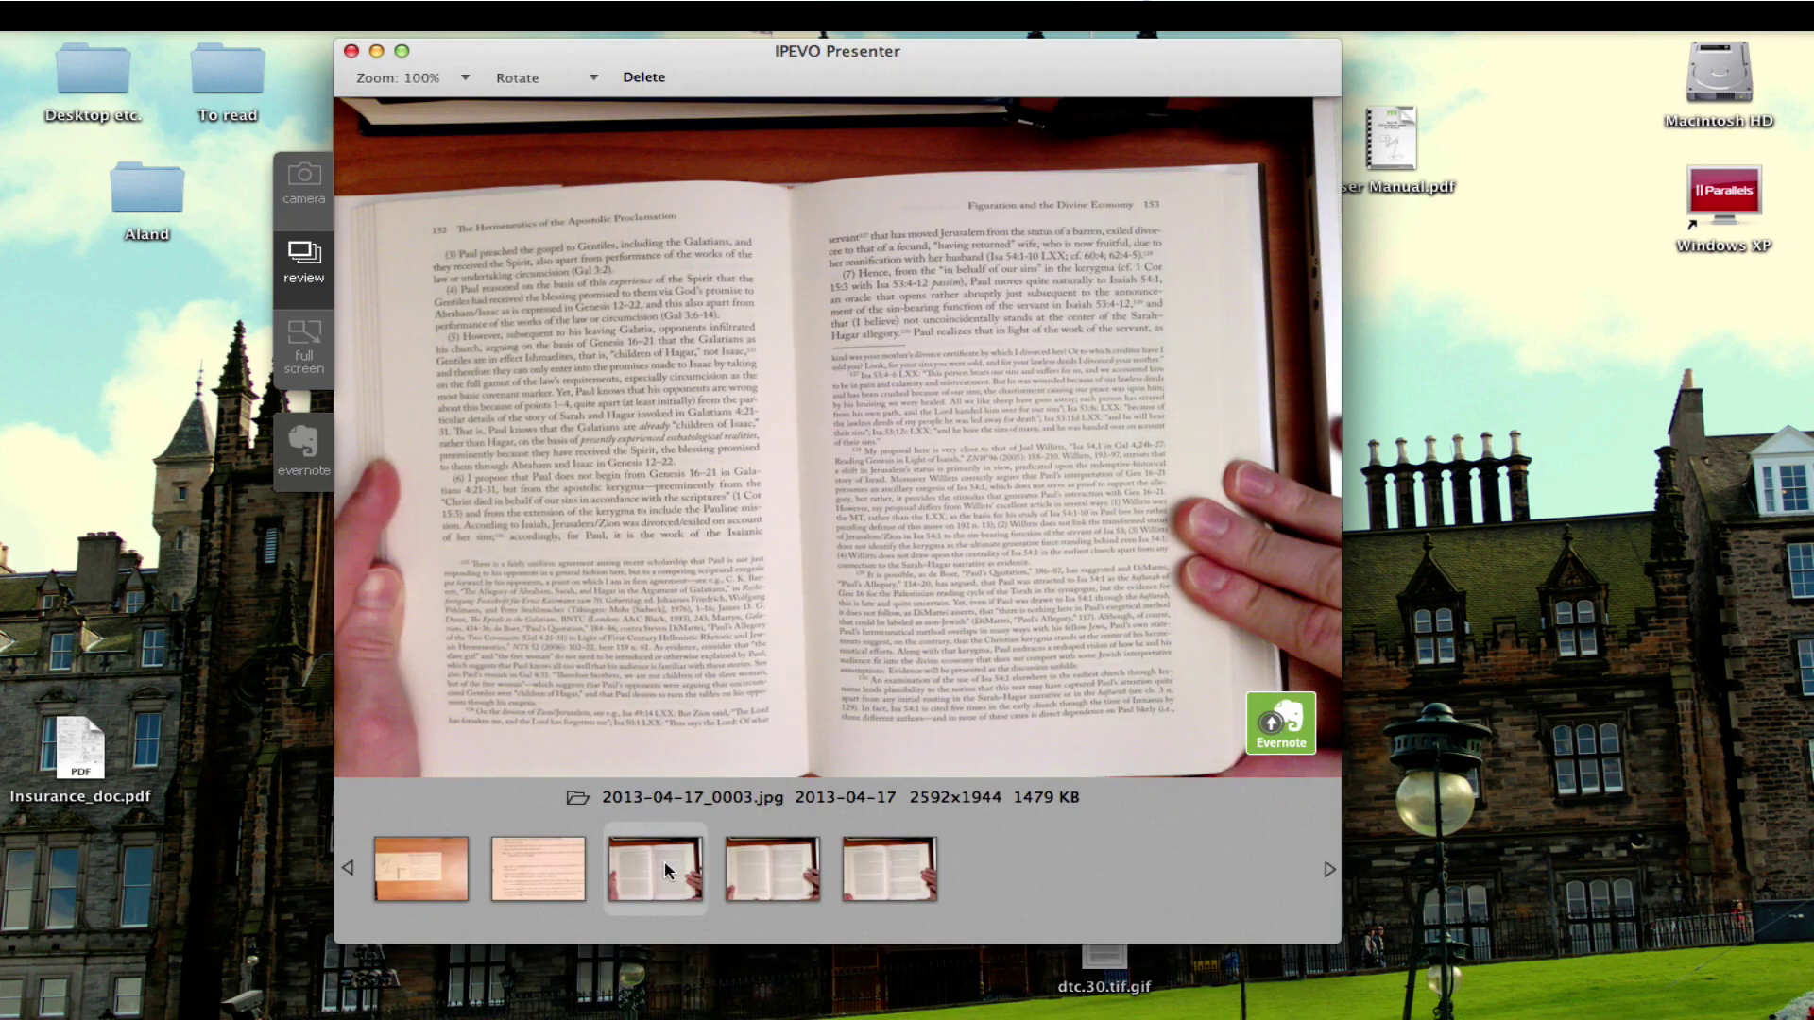
left_click(456, 90)
left_click(431, 170)
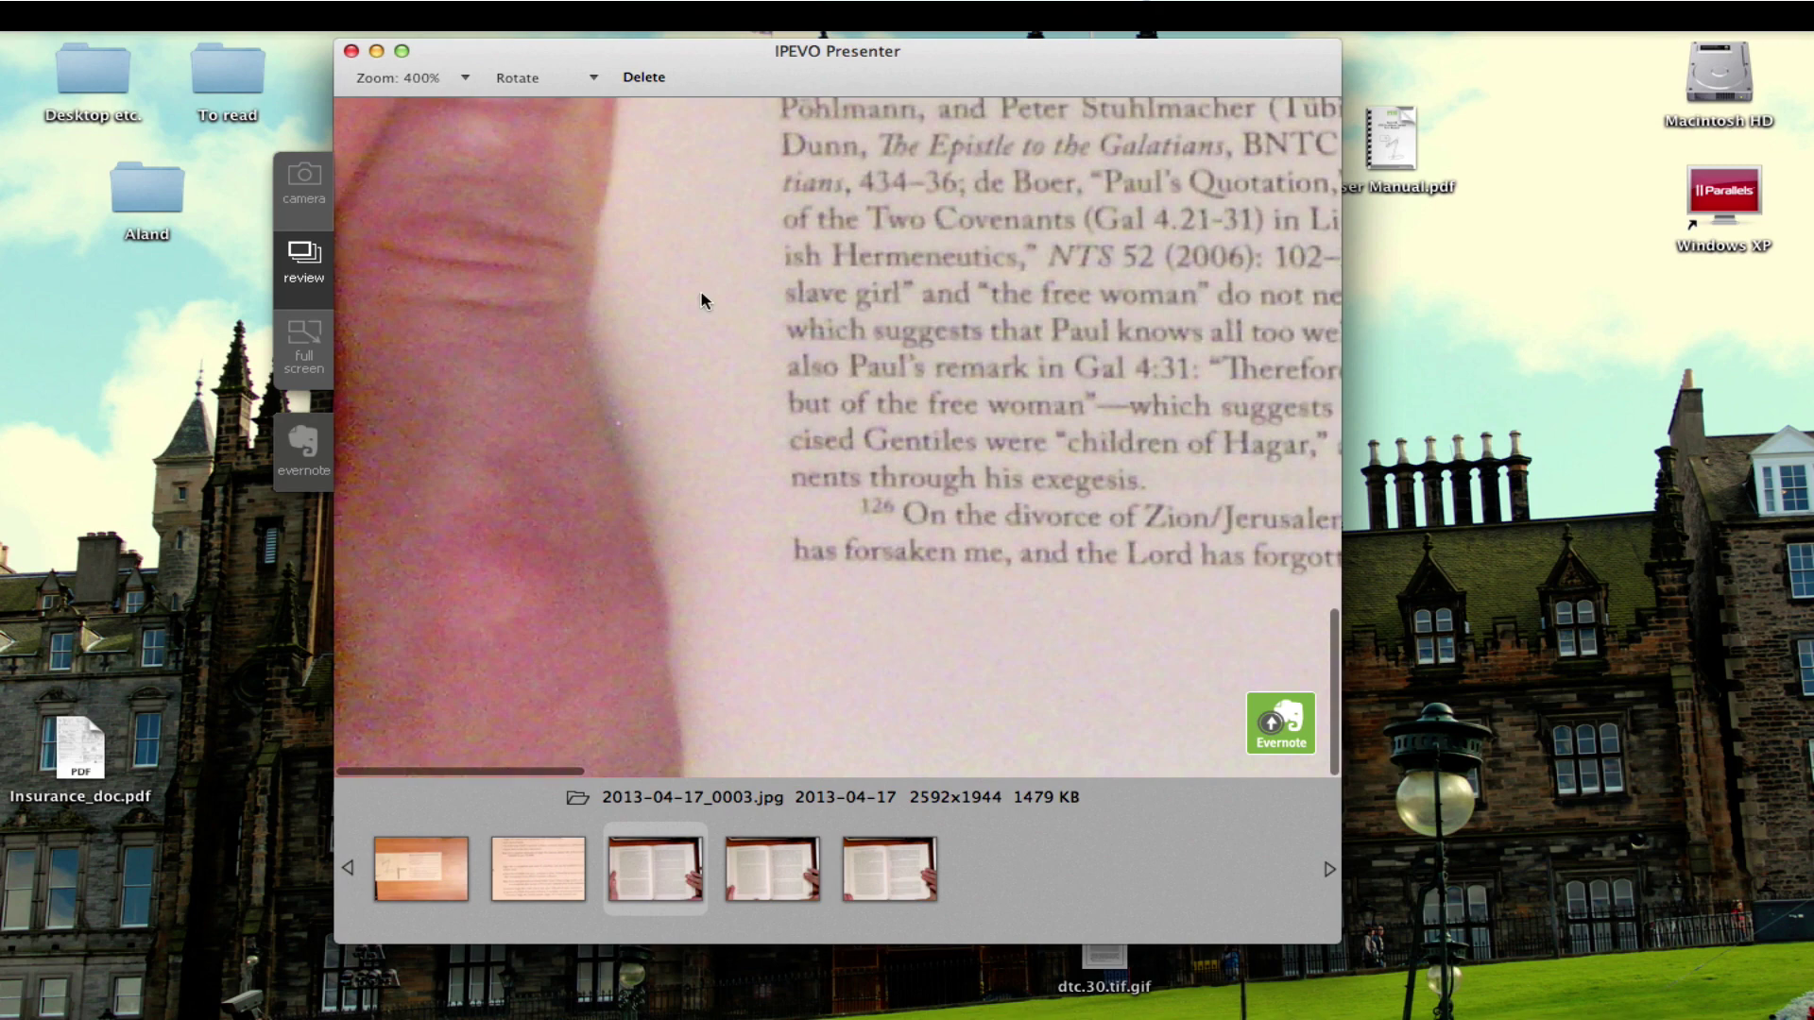
scroll(1039, 303, "up", 10)
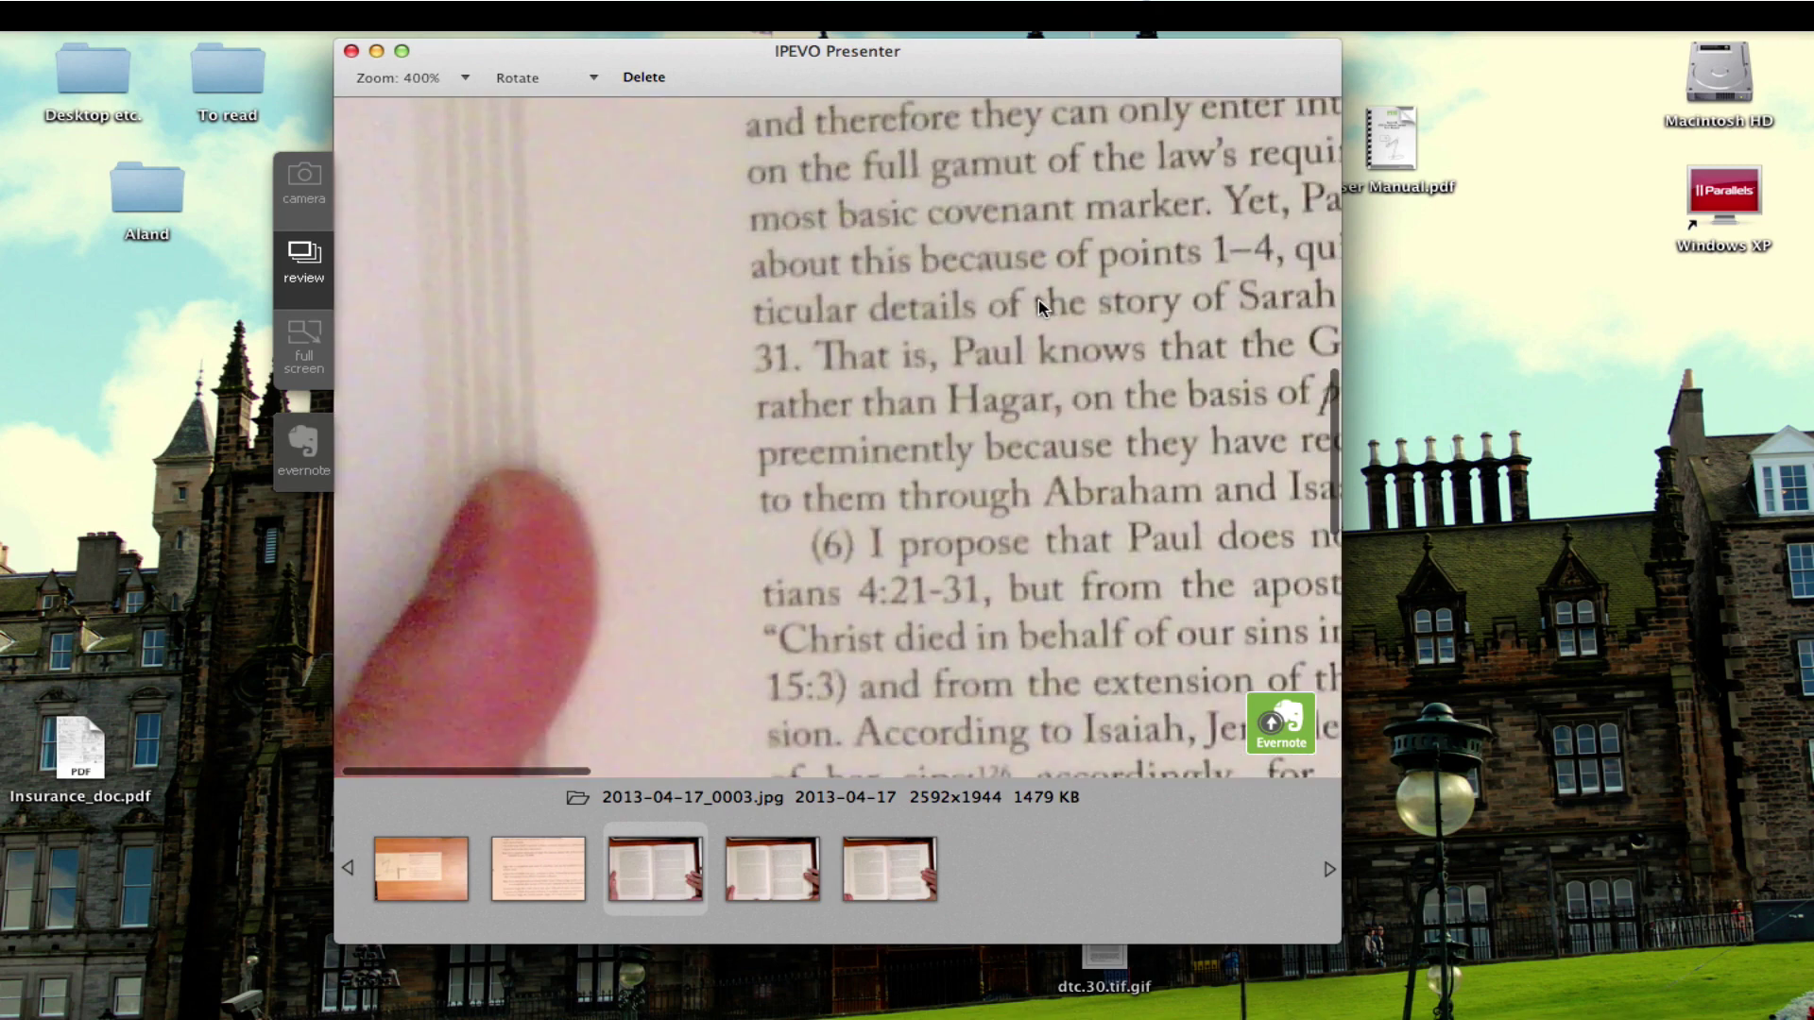
scroll(1039, 307, "up", 5)
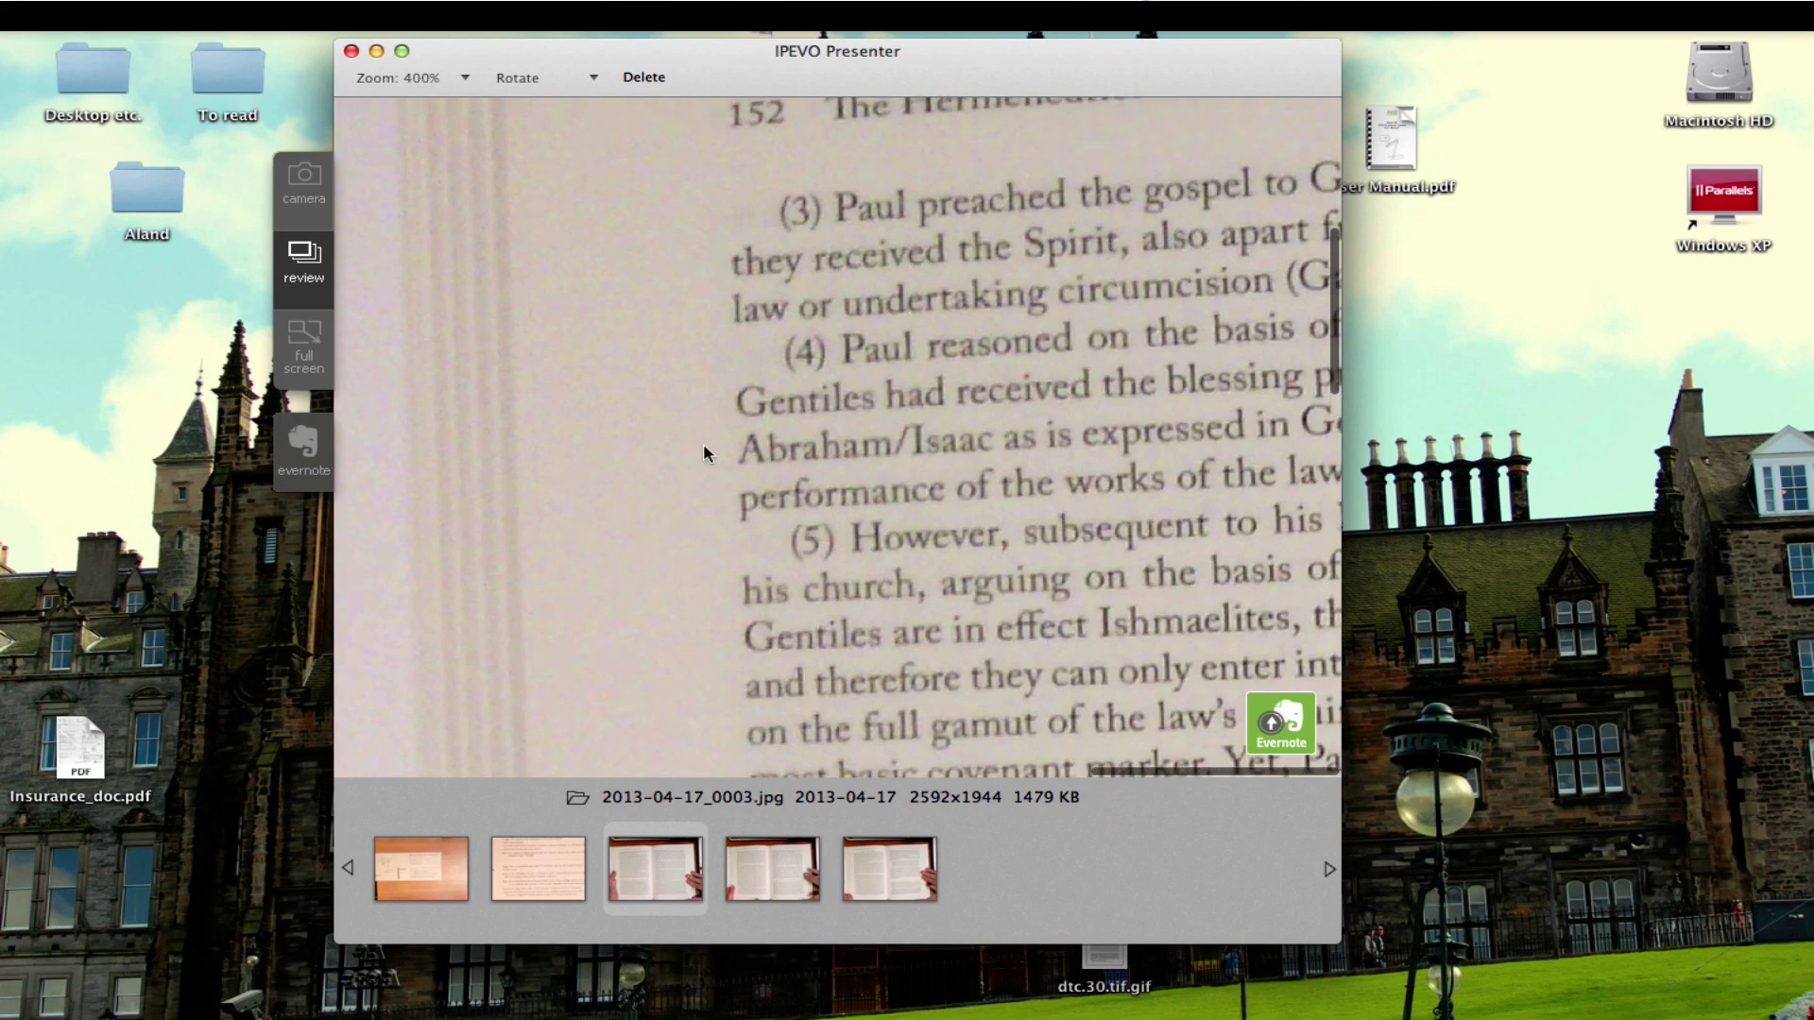
left_click(303, 181)
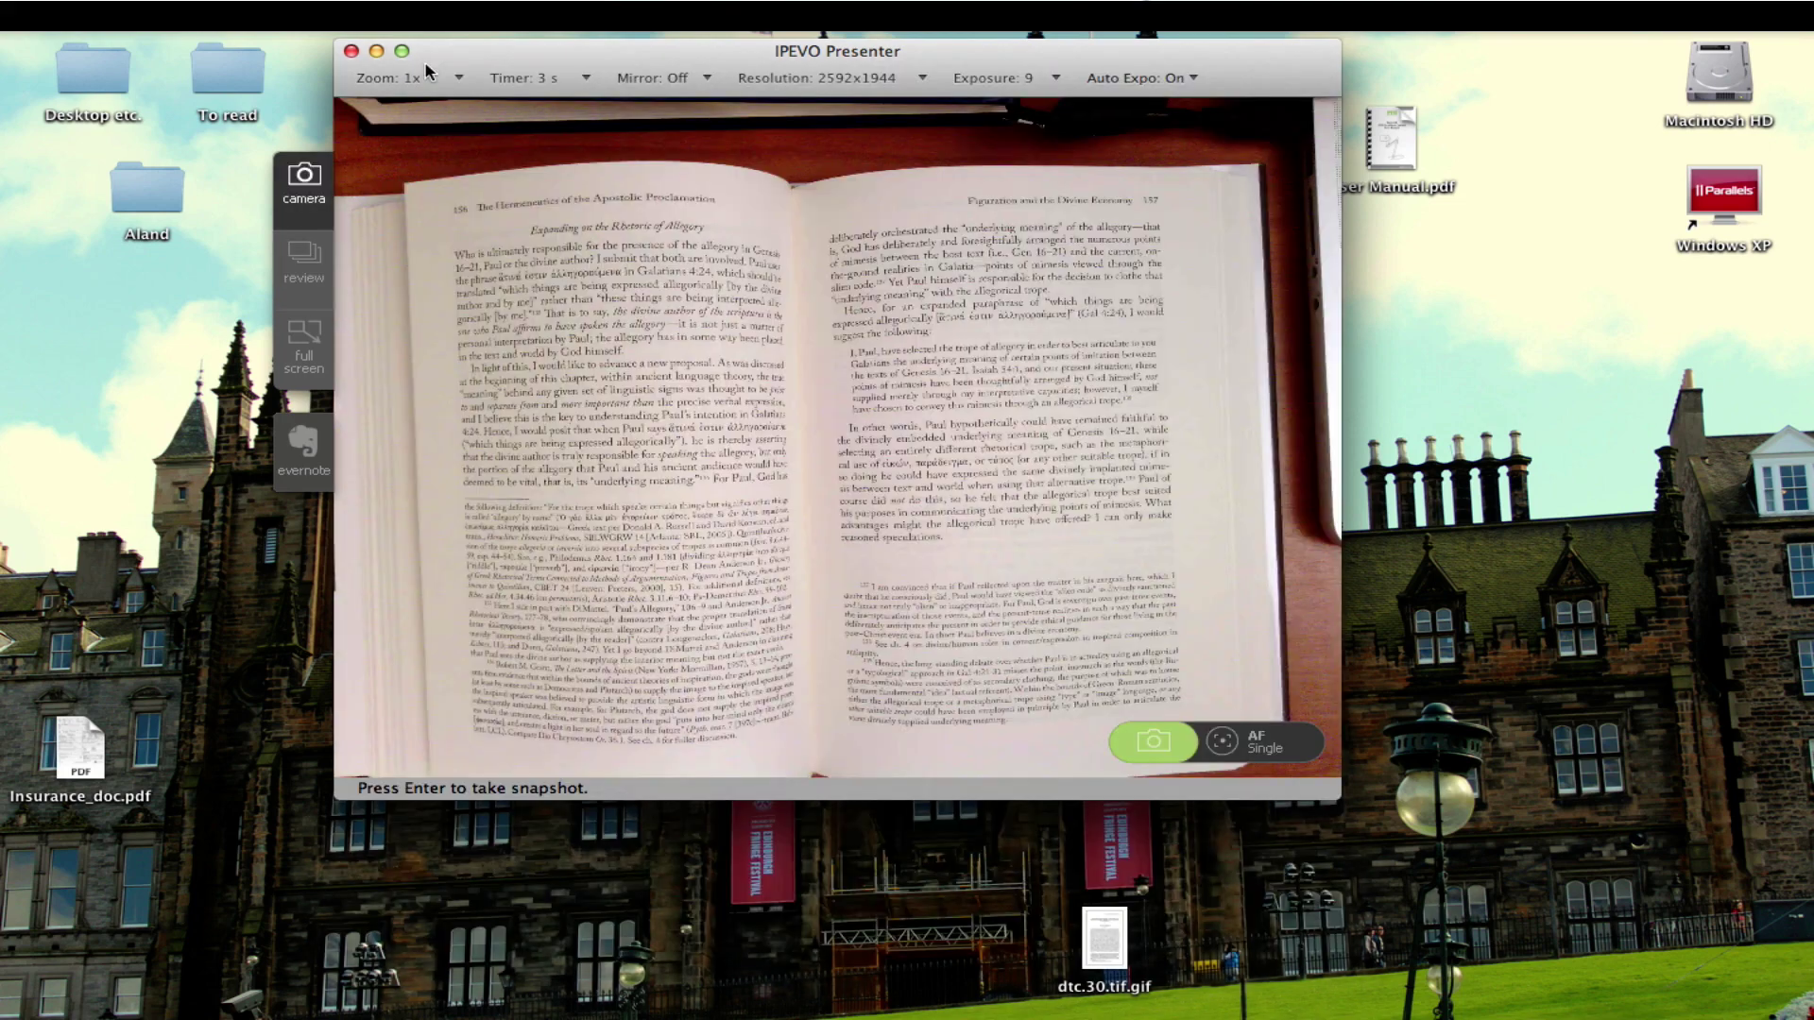
left_click(318, 366)
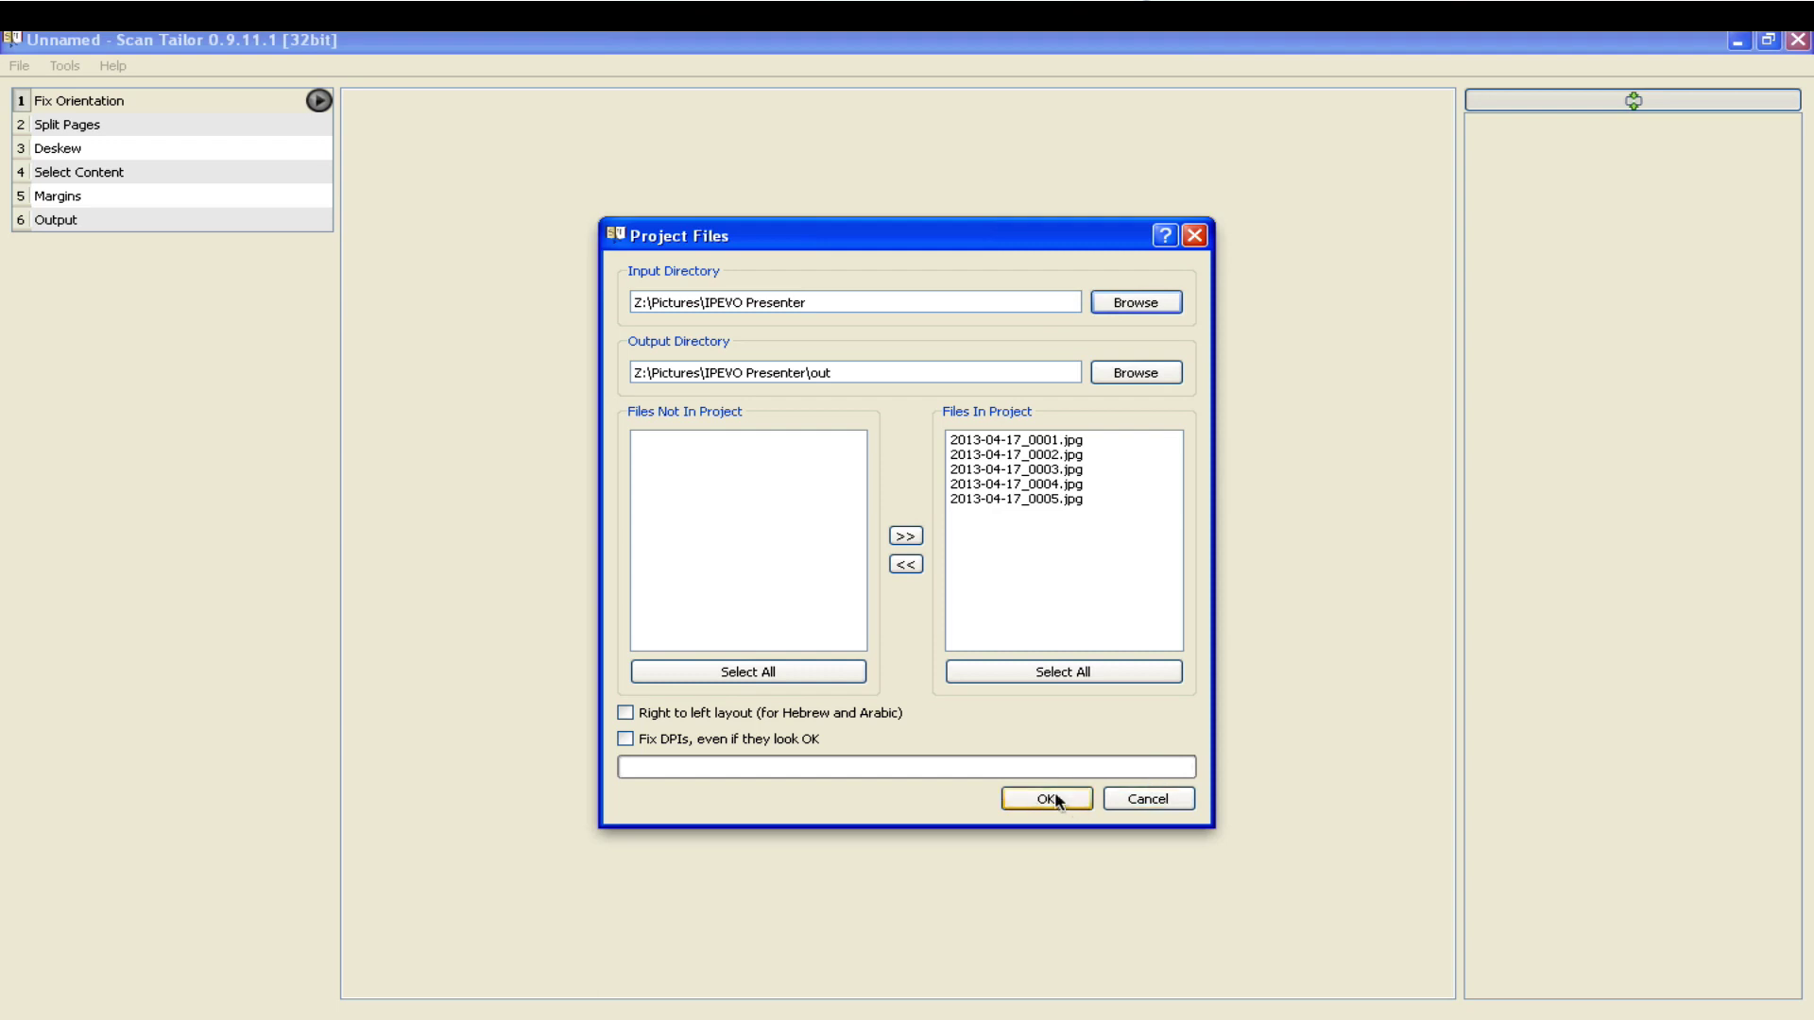
Create the Scan Tailor project and preview photos 2013-04-17_0003 to 0005.jpg.
left_click(1055, 799)
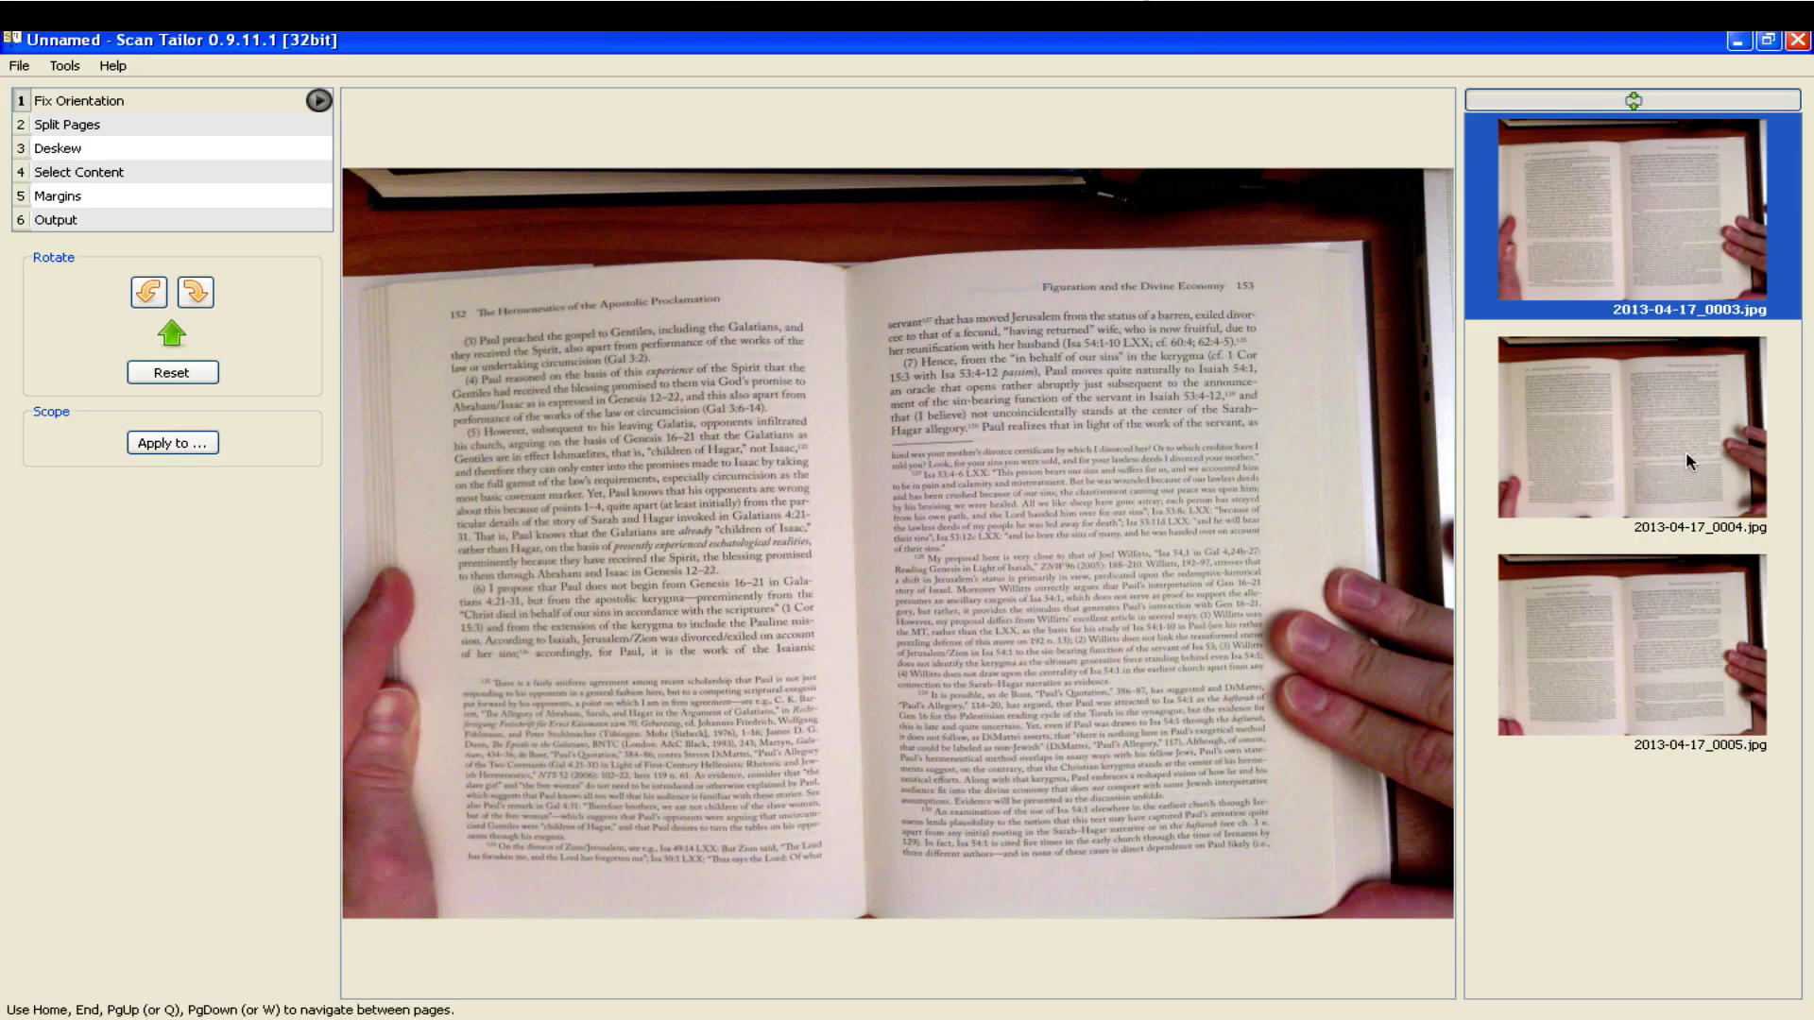
left_click(1686, 451)
left_click(1640, 610)
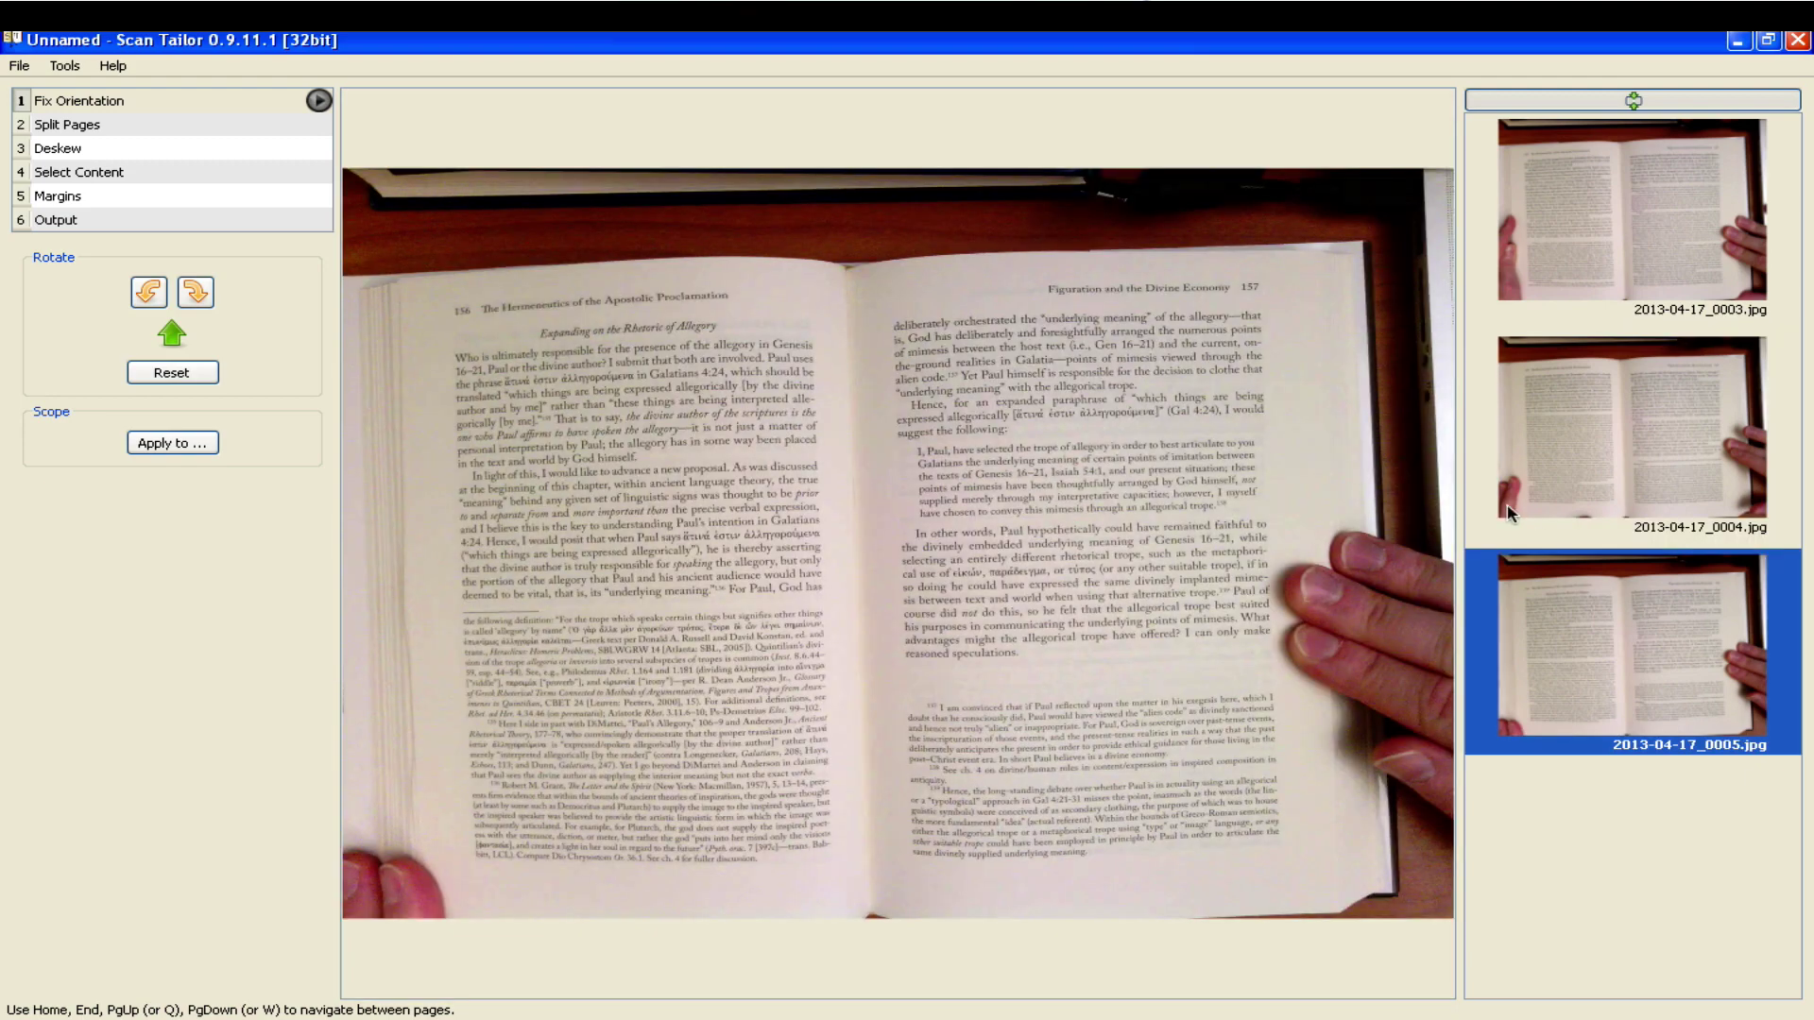
left_click(1532, 238)
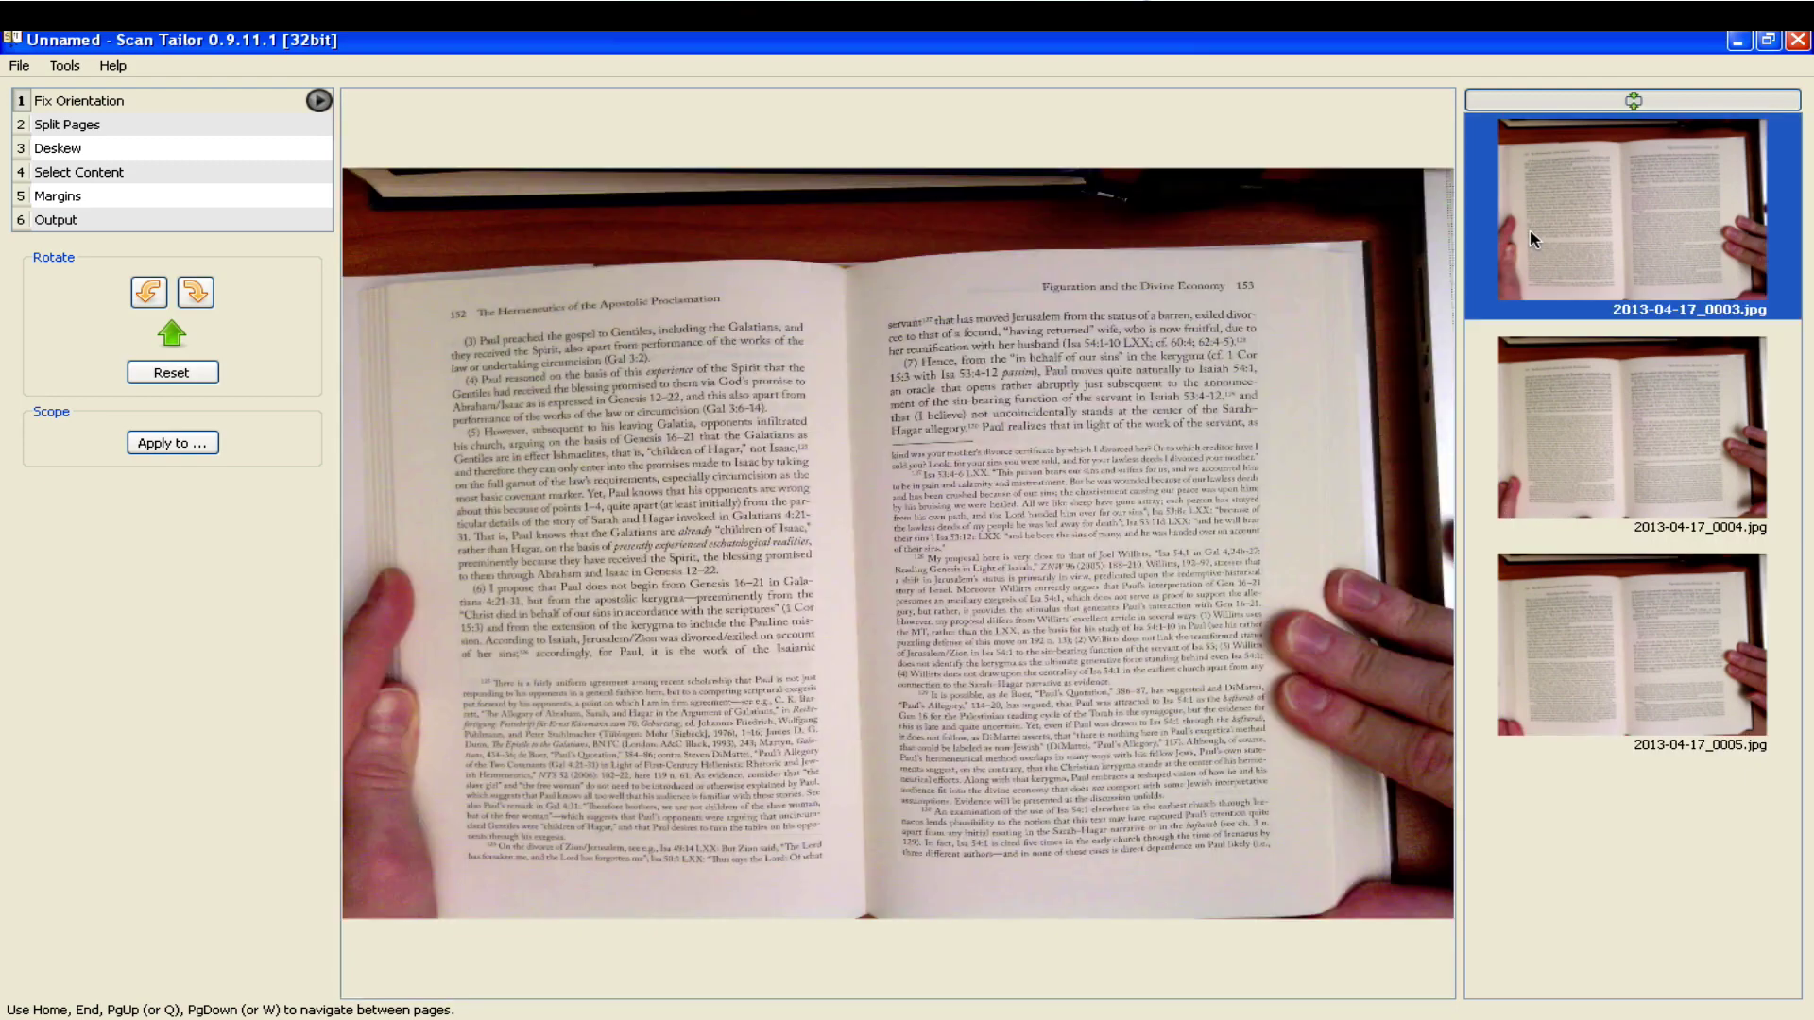
Run Split Pages and check the split lines on photos 0004 and 0005.
left_click(207, 125)
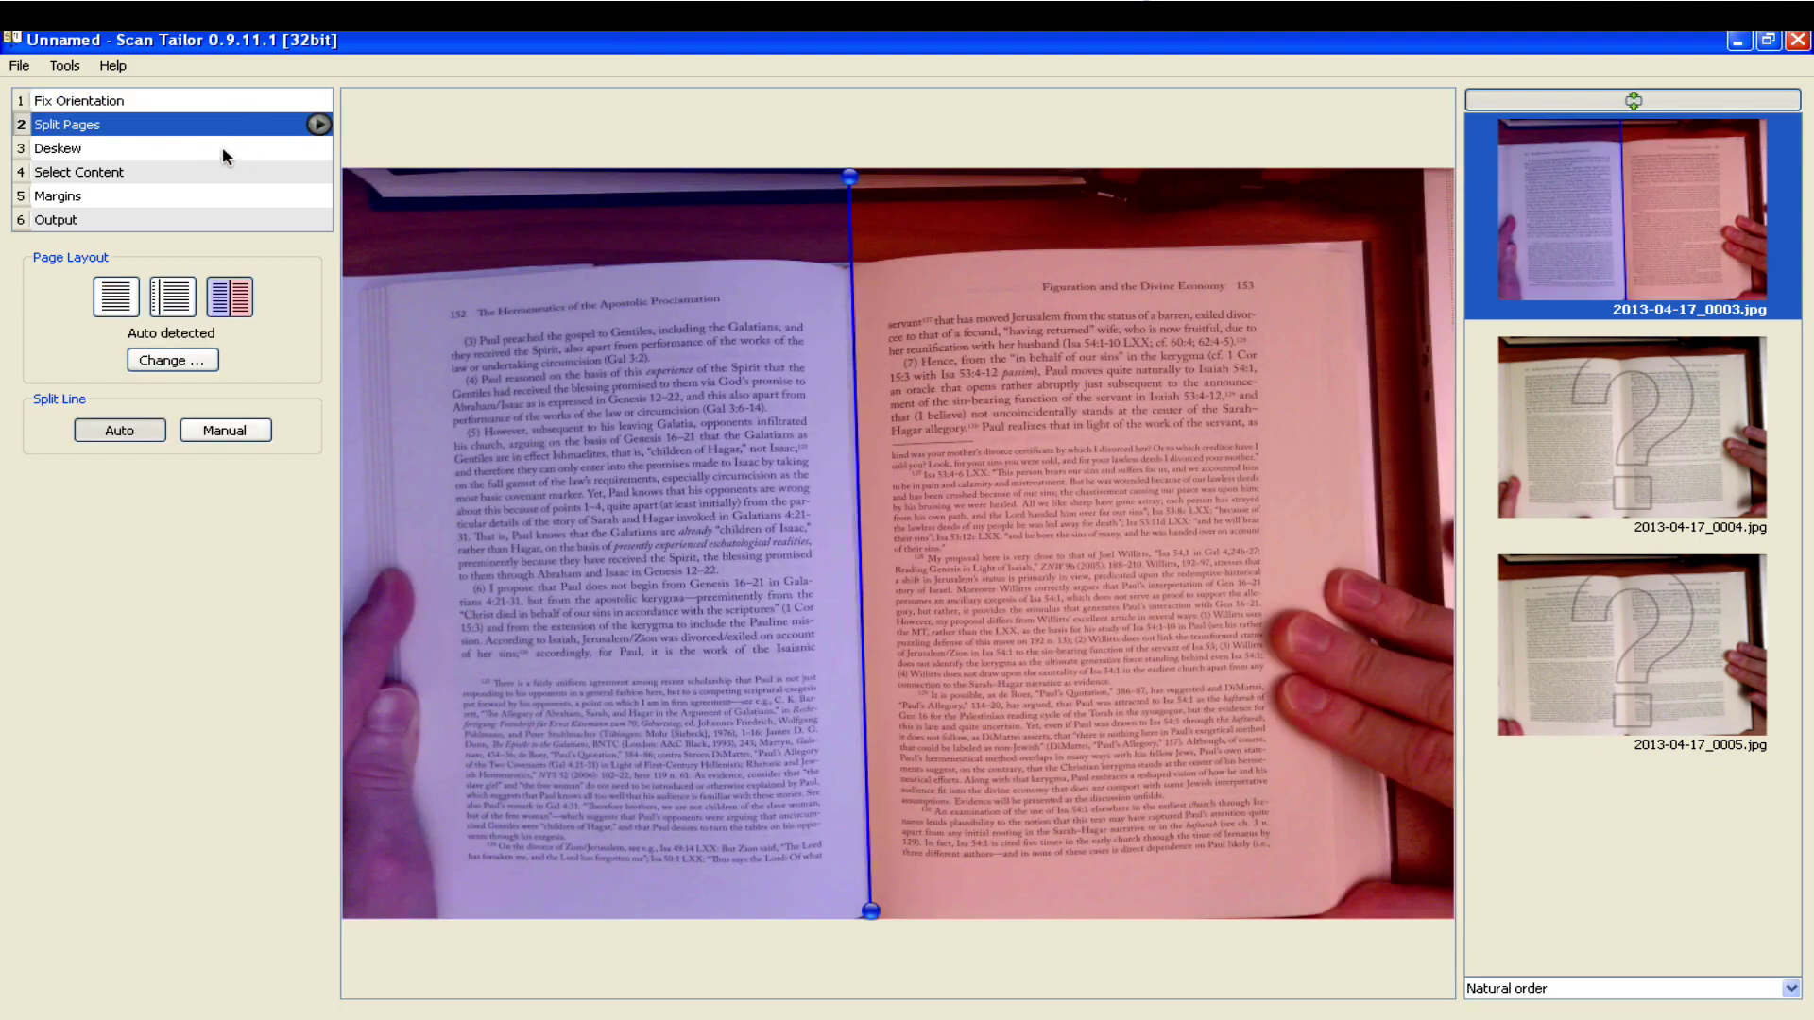
left_click(1637, 501)
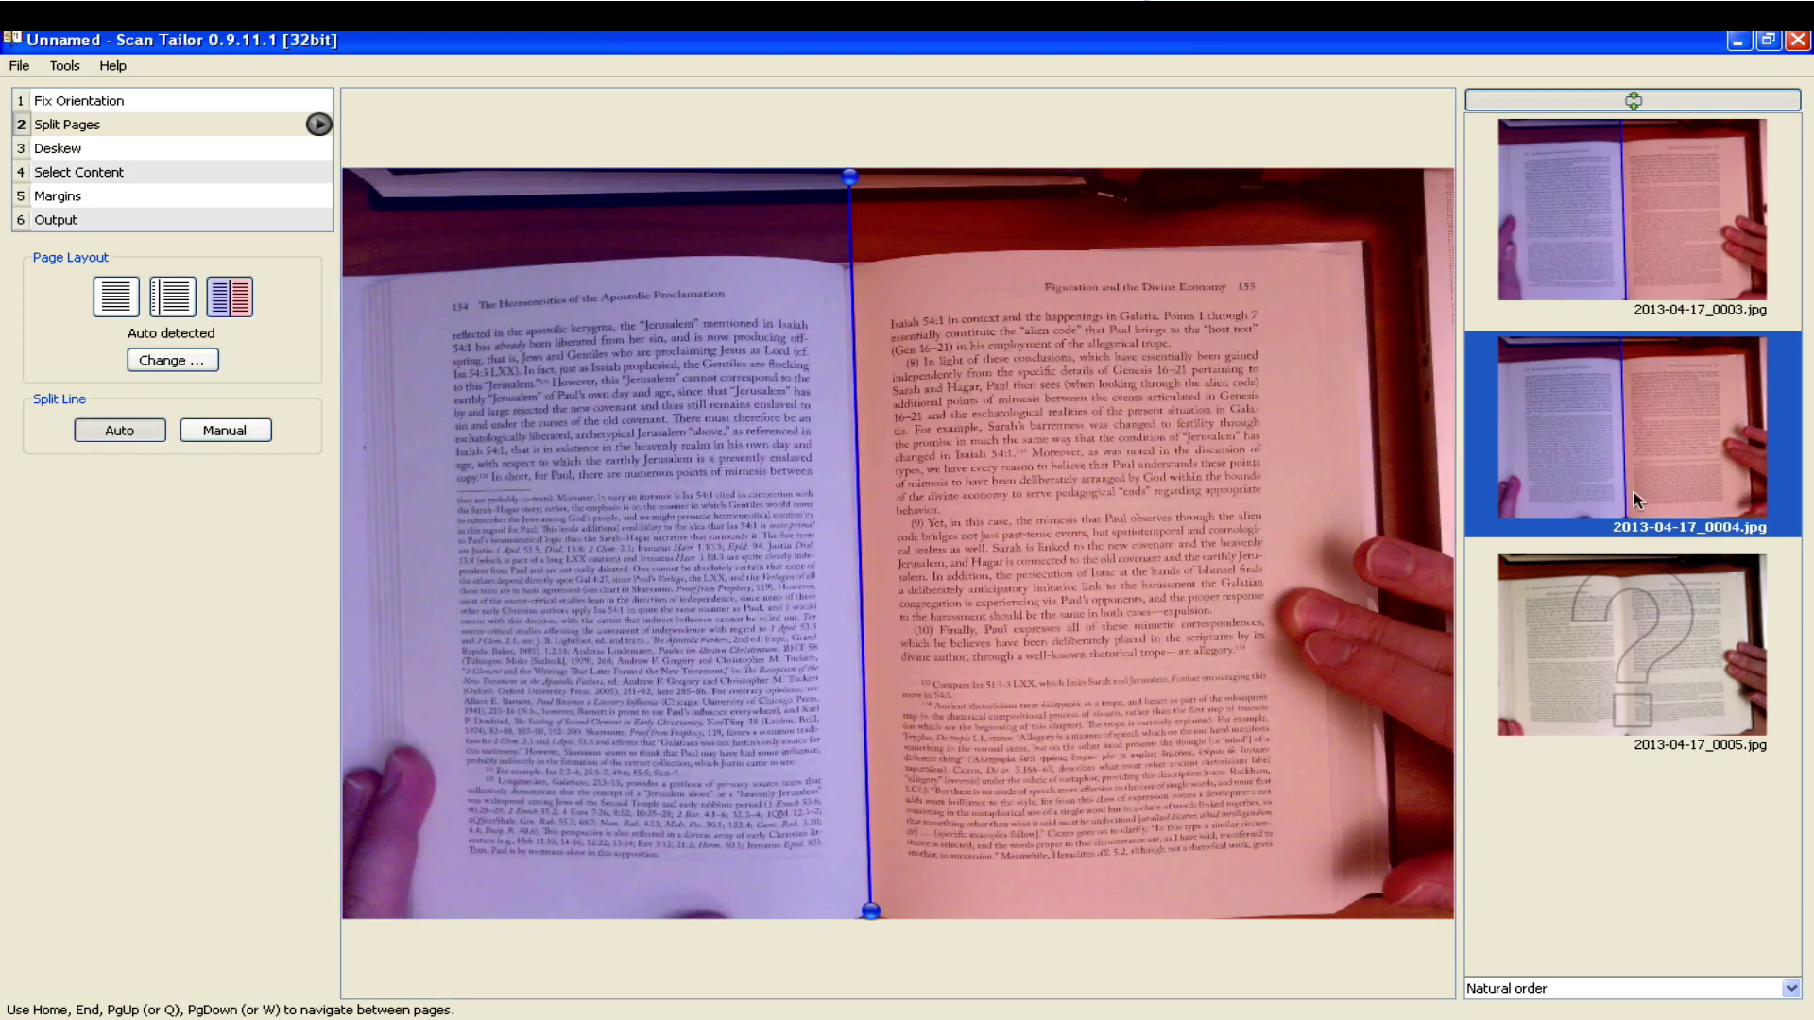
left_click(1628, 645)
Batch-run Deskew and Select Content, then pull page 155's content box right edge inward.
left_click(85, 151)
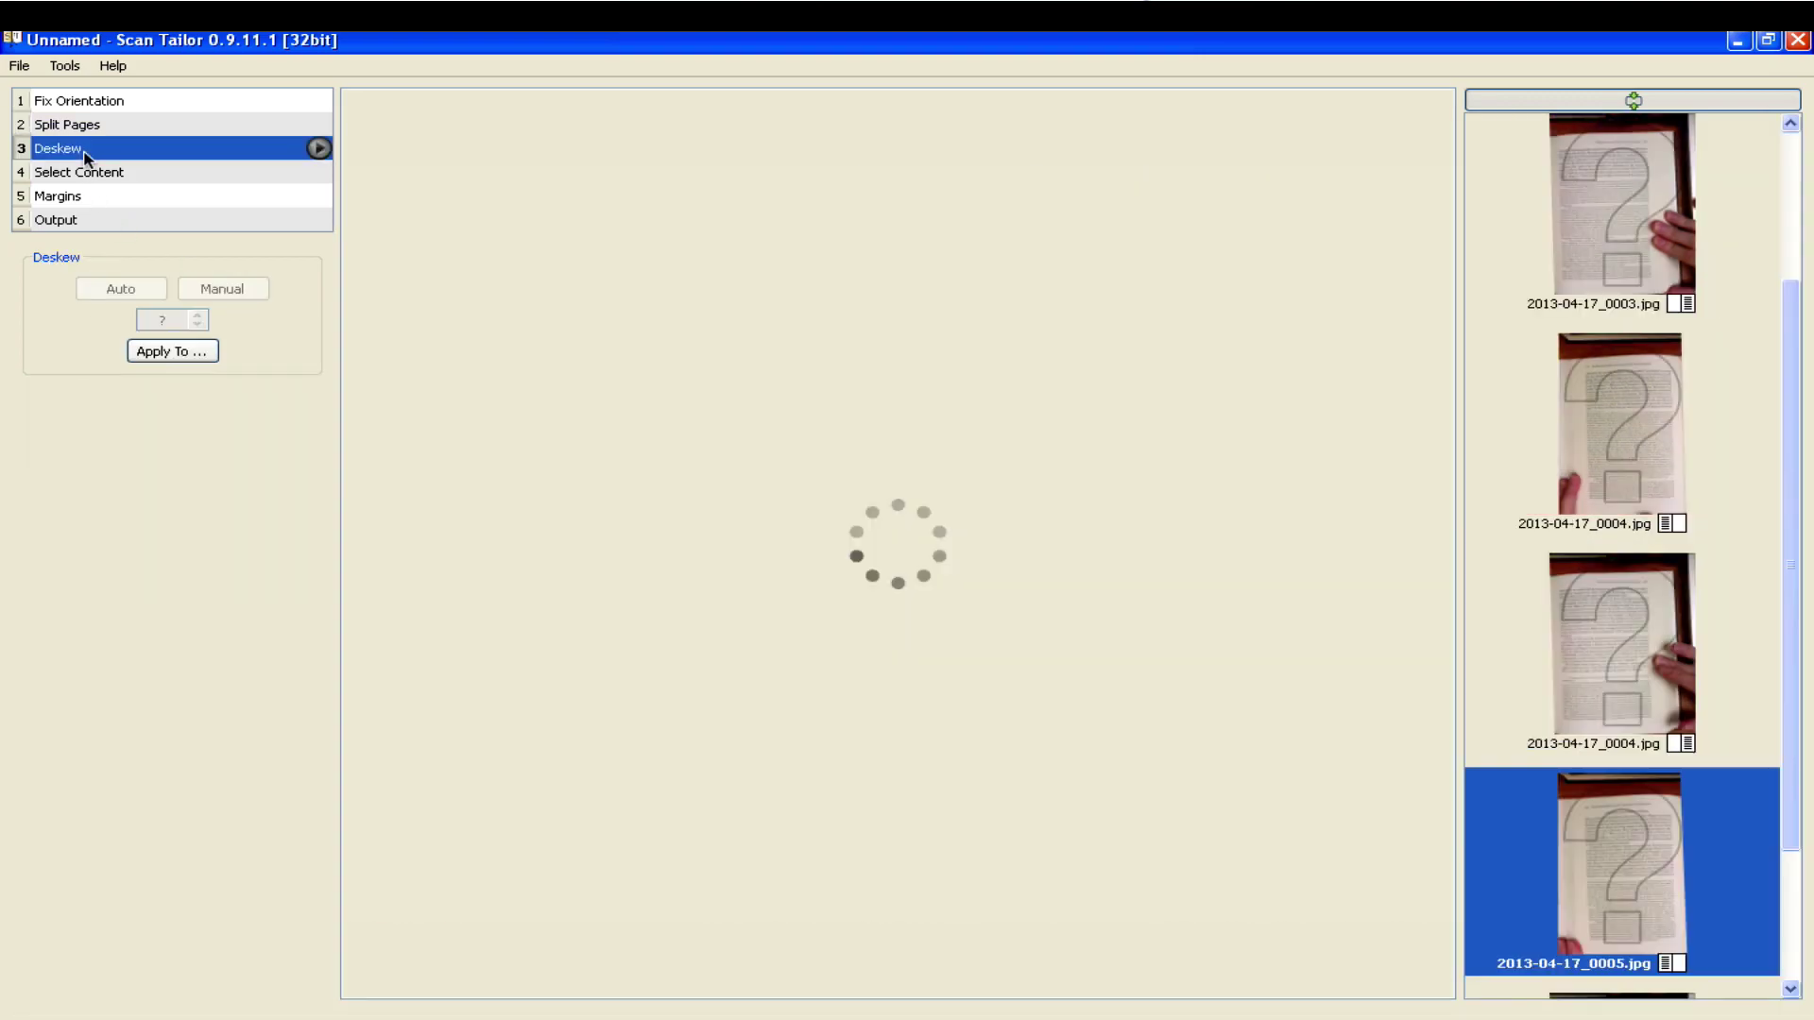
left_click(315, 153)
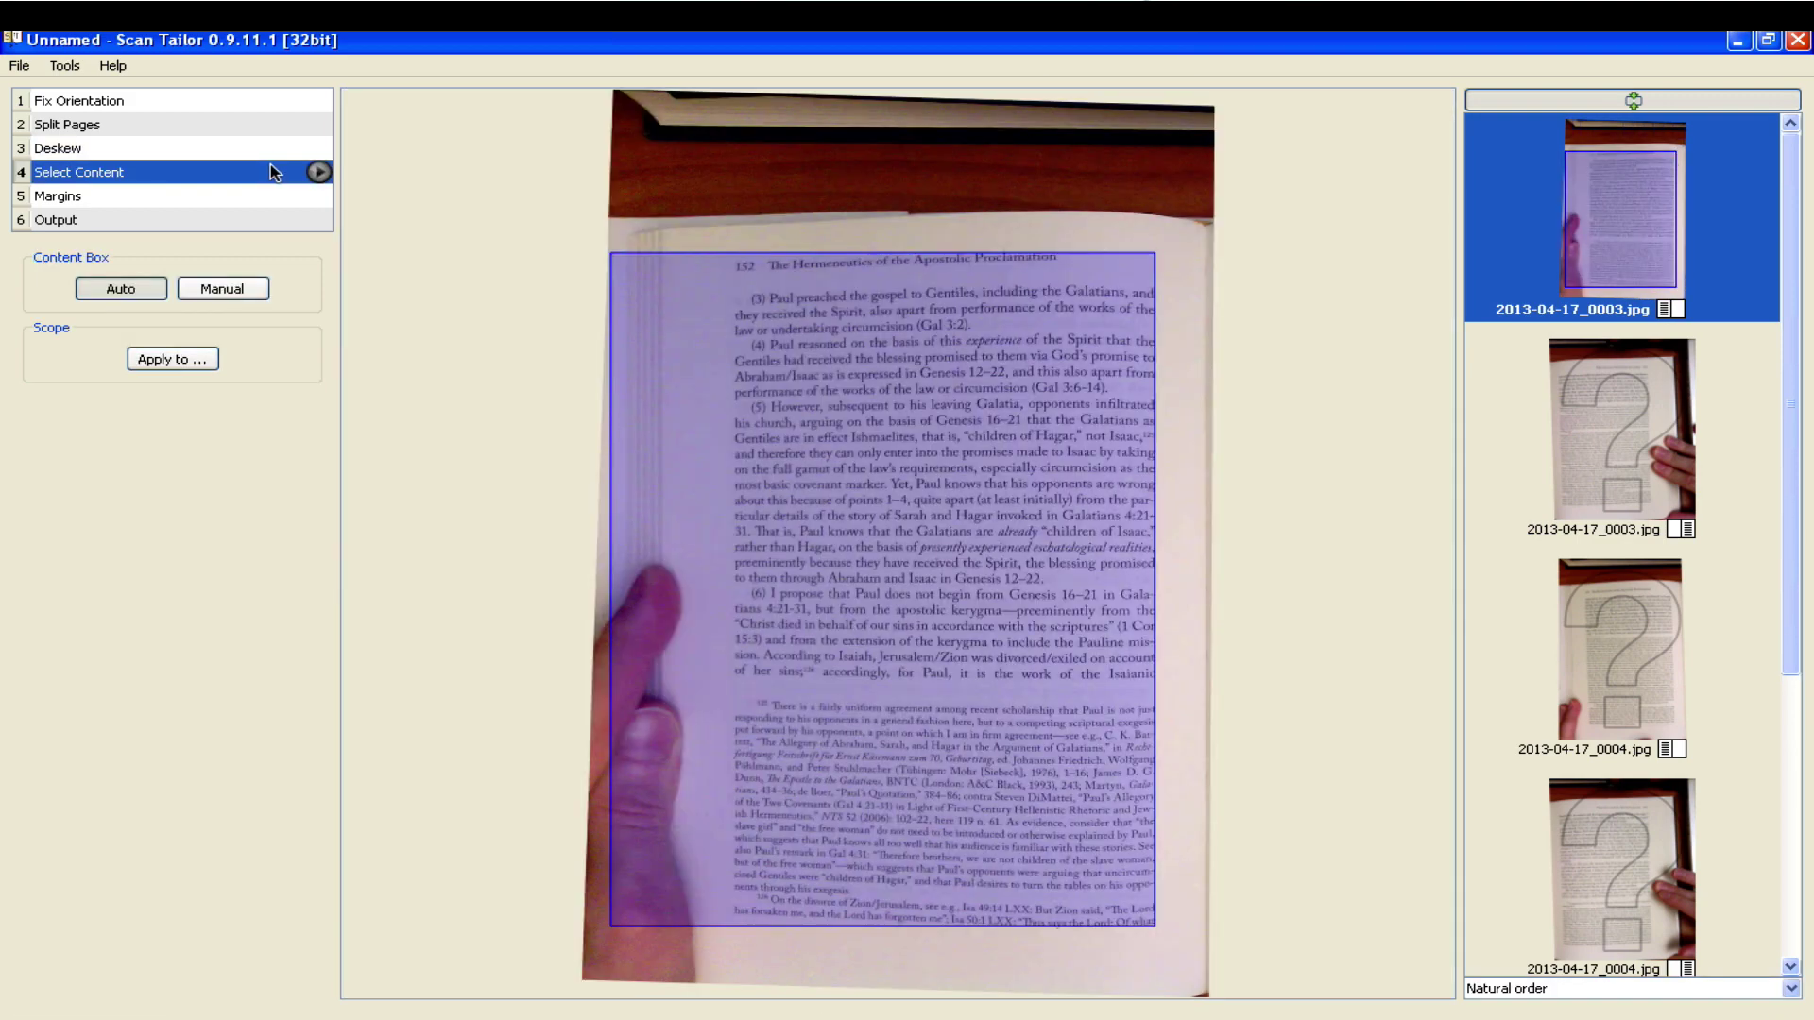
left_click(331, 174)
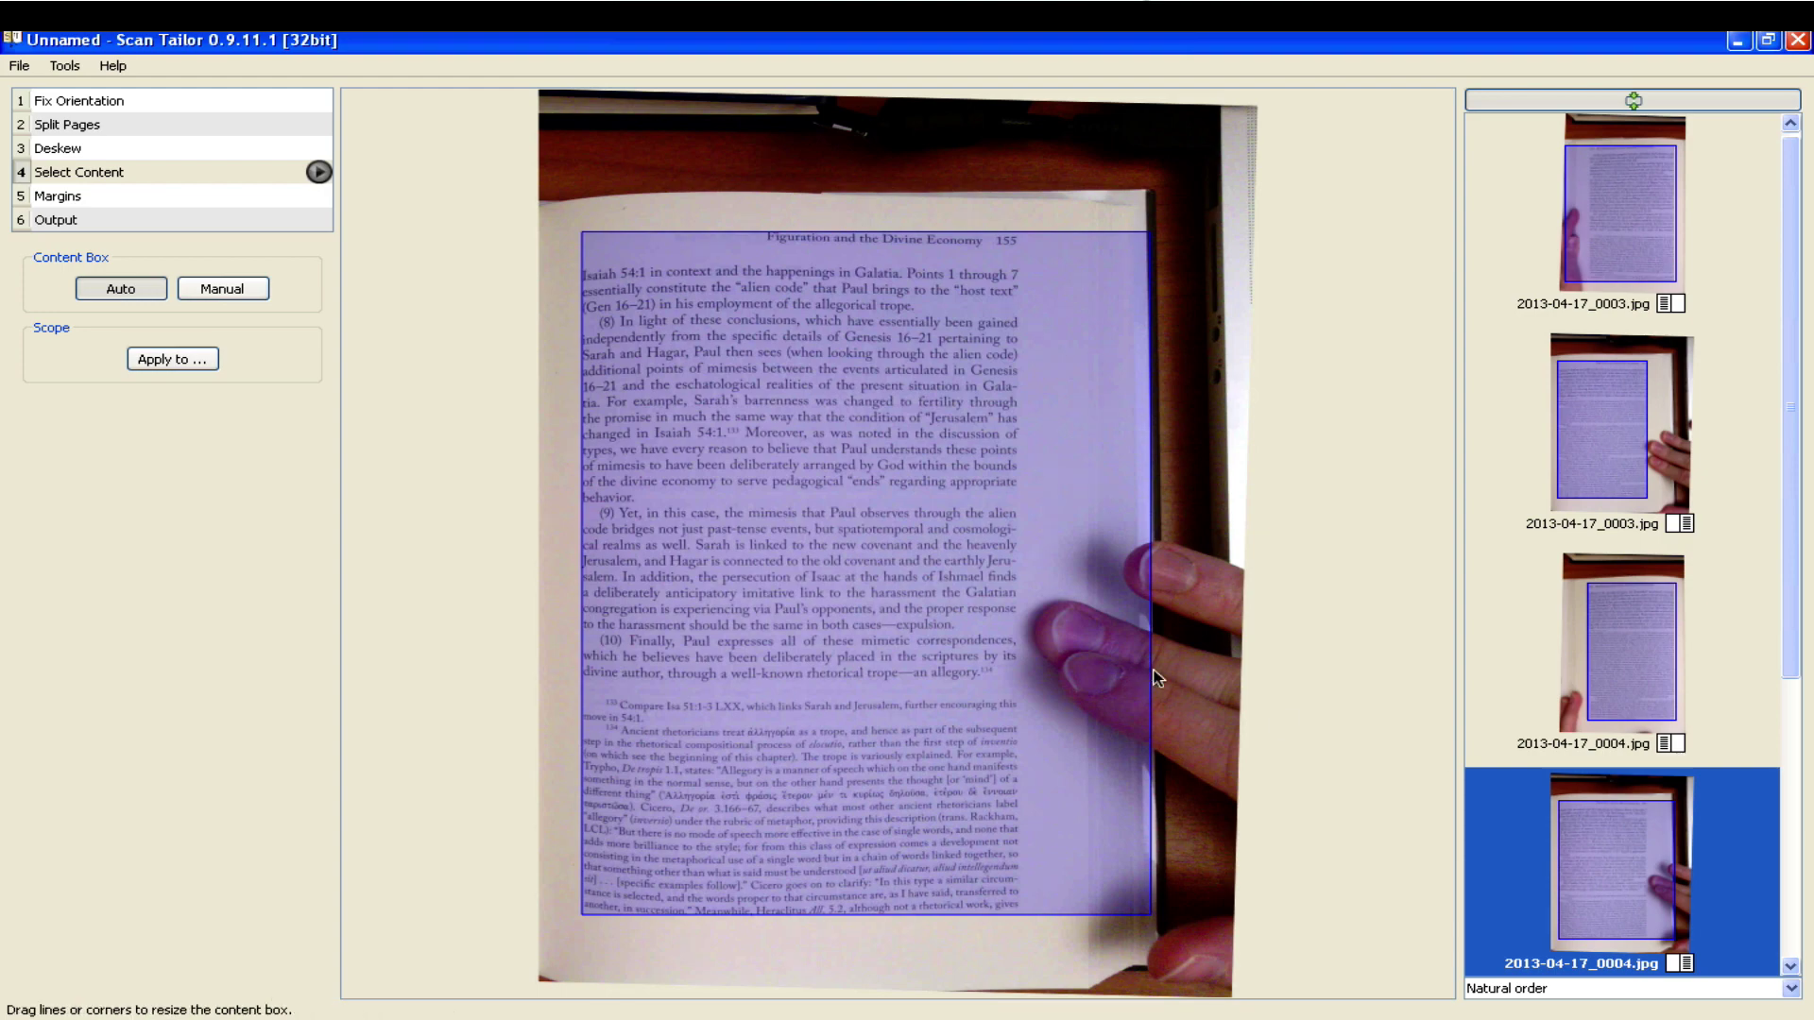
left_click_drag(1153, 671, 1033, 671)
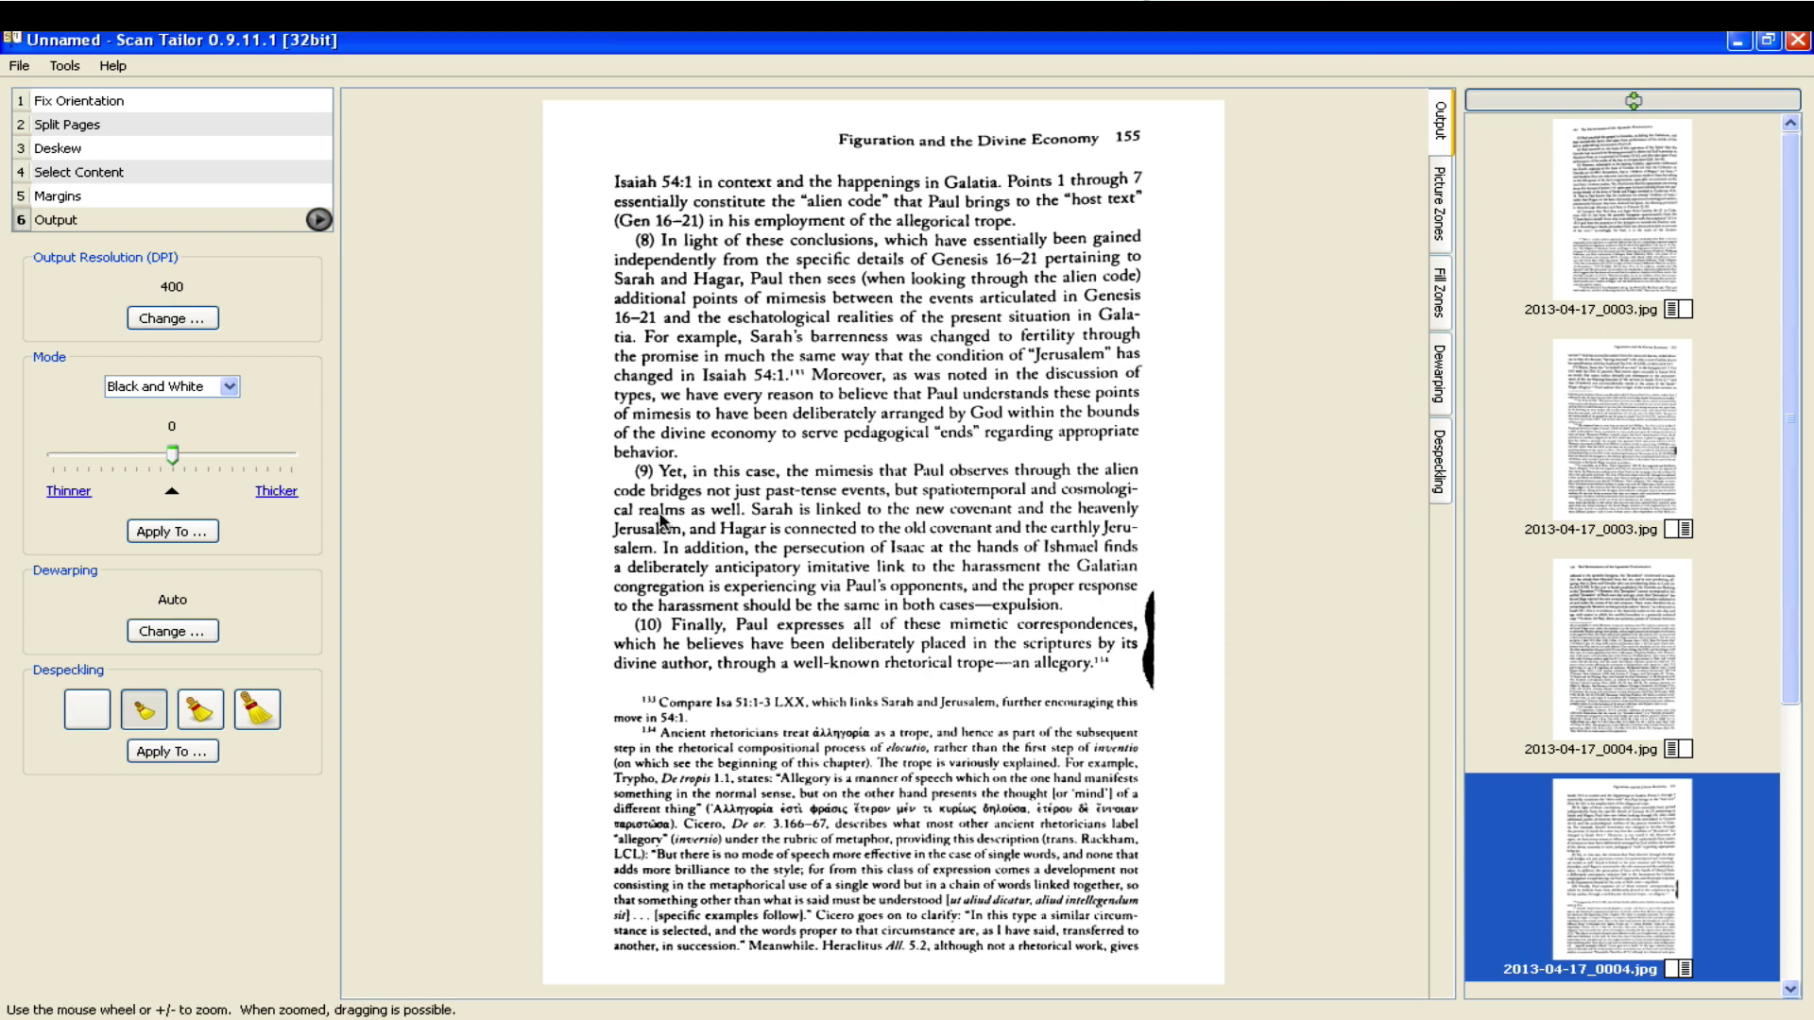
View the dewarping grid, then batch-process all pages through the Output stage.
left_click(1440, 375)
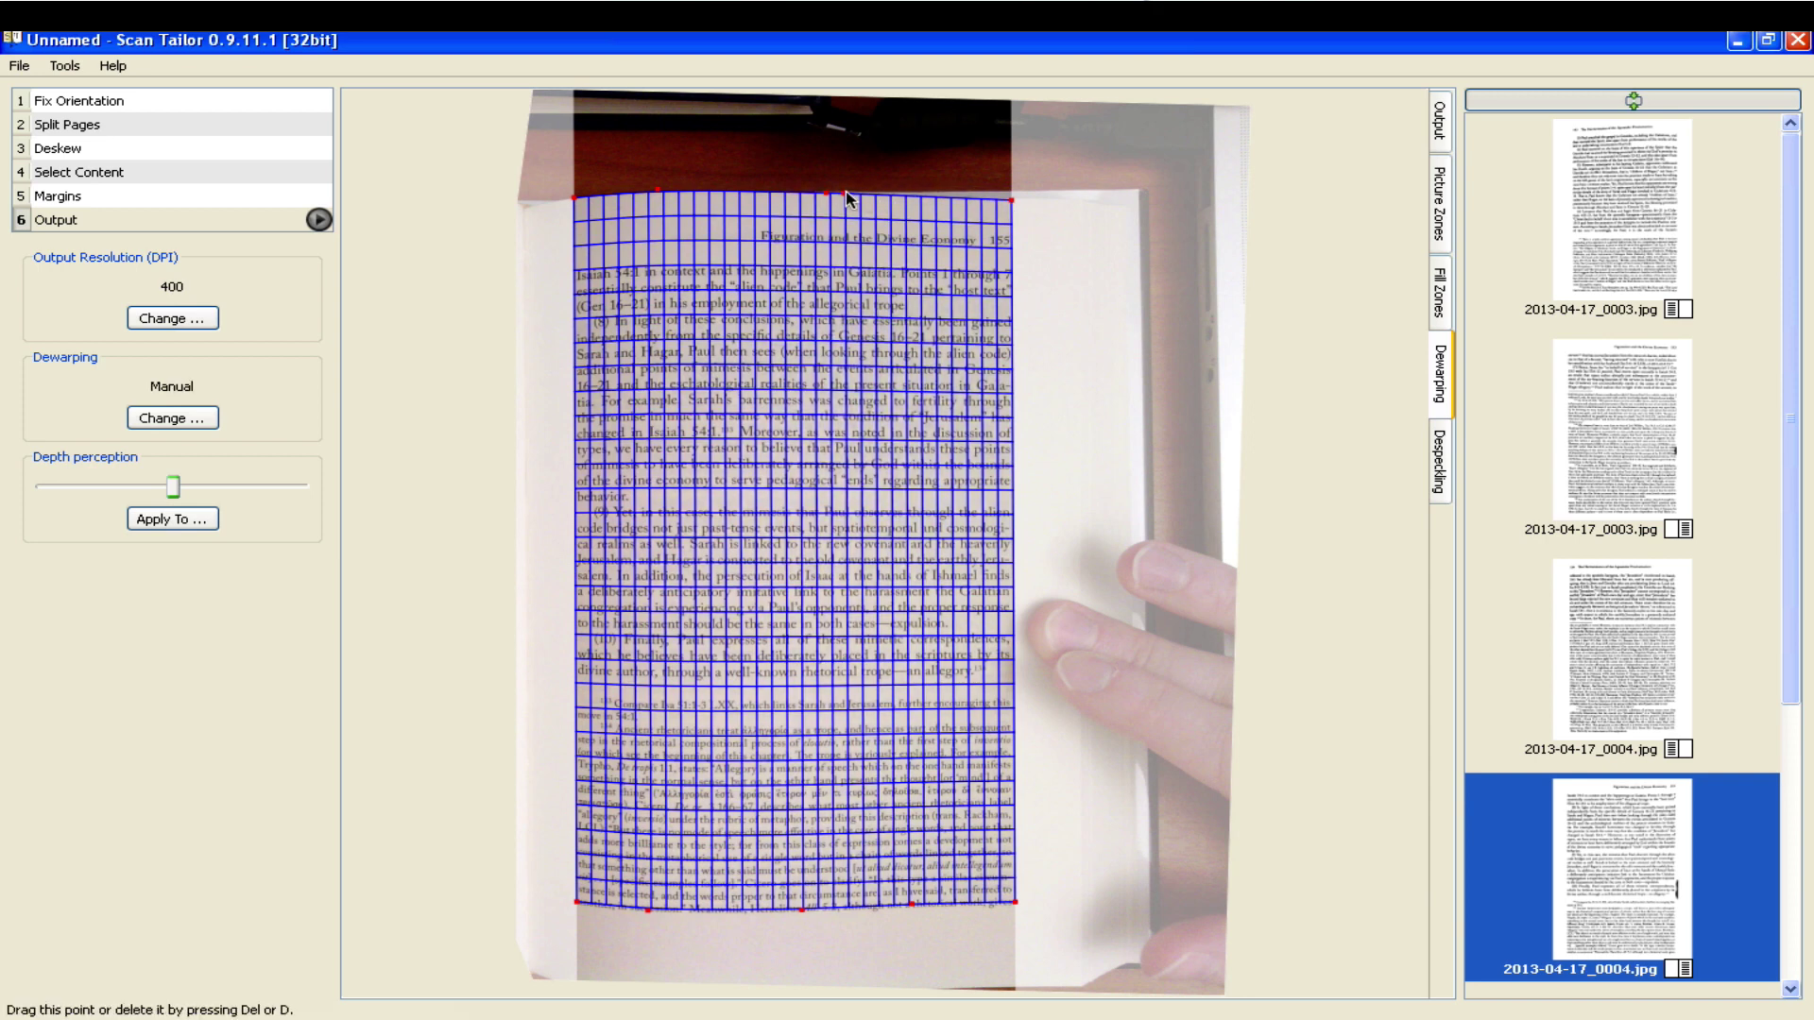
left_click(320, 221)
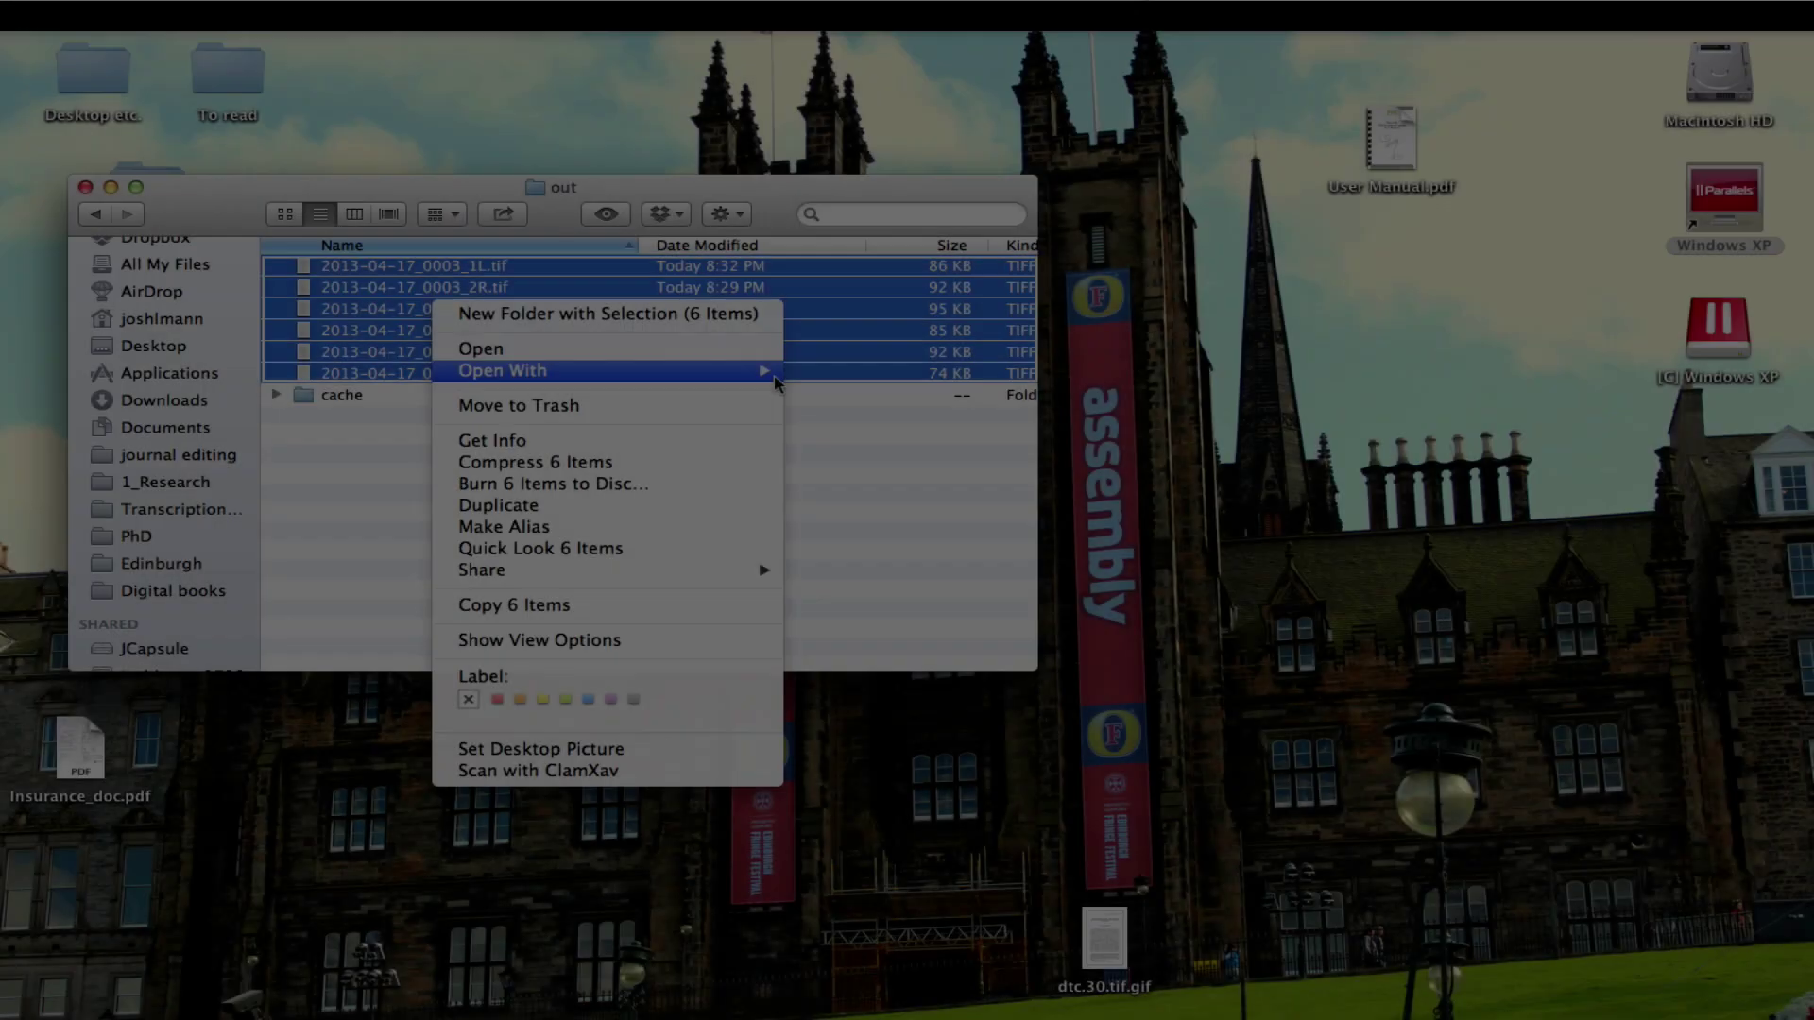
Open the six output TIFFs in Preview and page through pages 153 to 157.
mouse_move(777, 381)
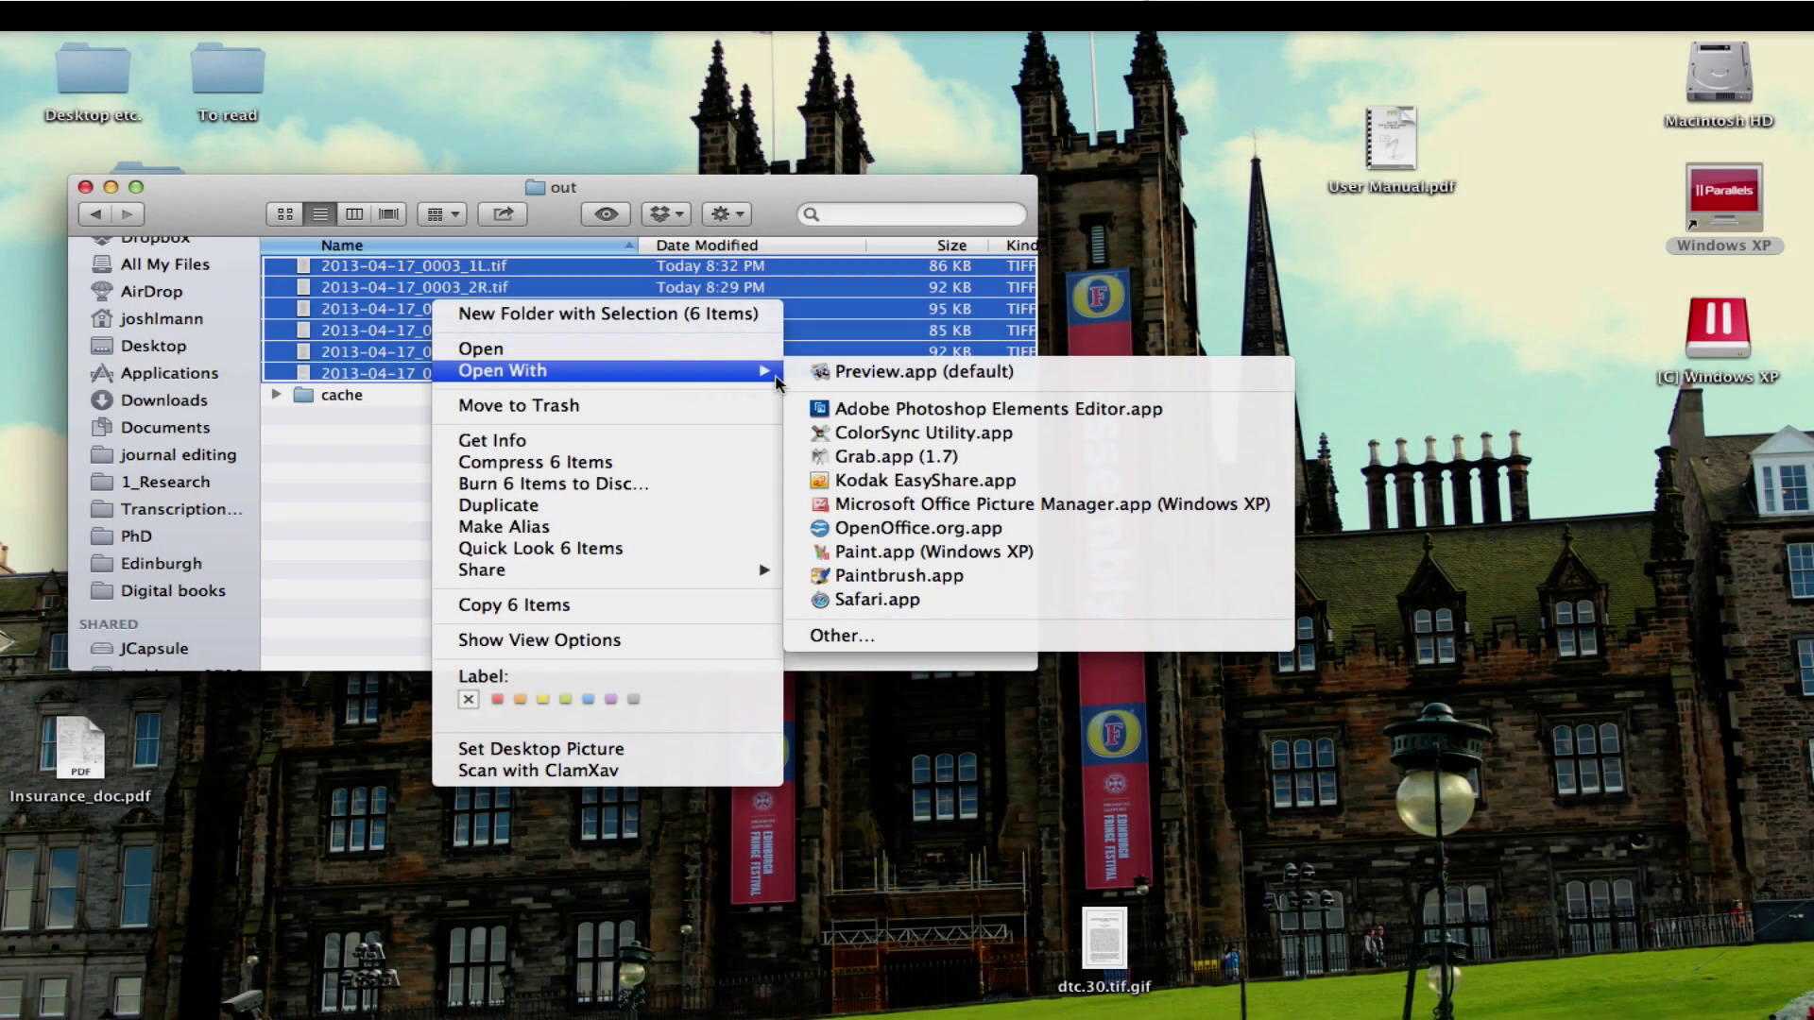
left_click(831, 375)
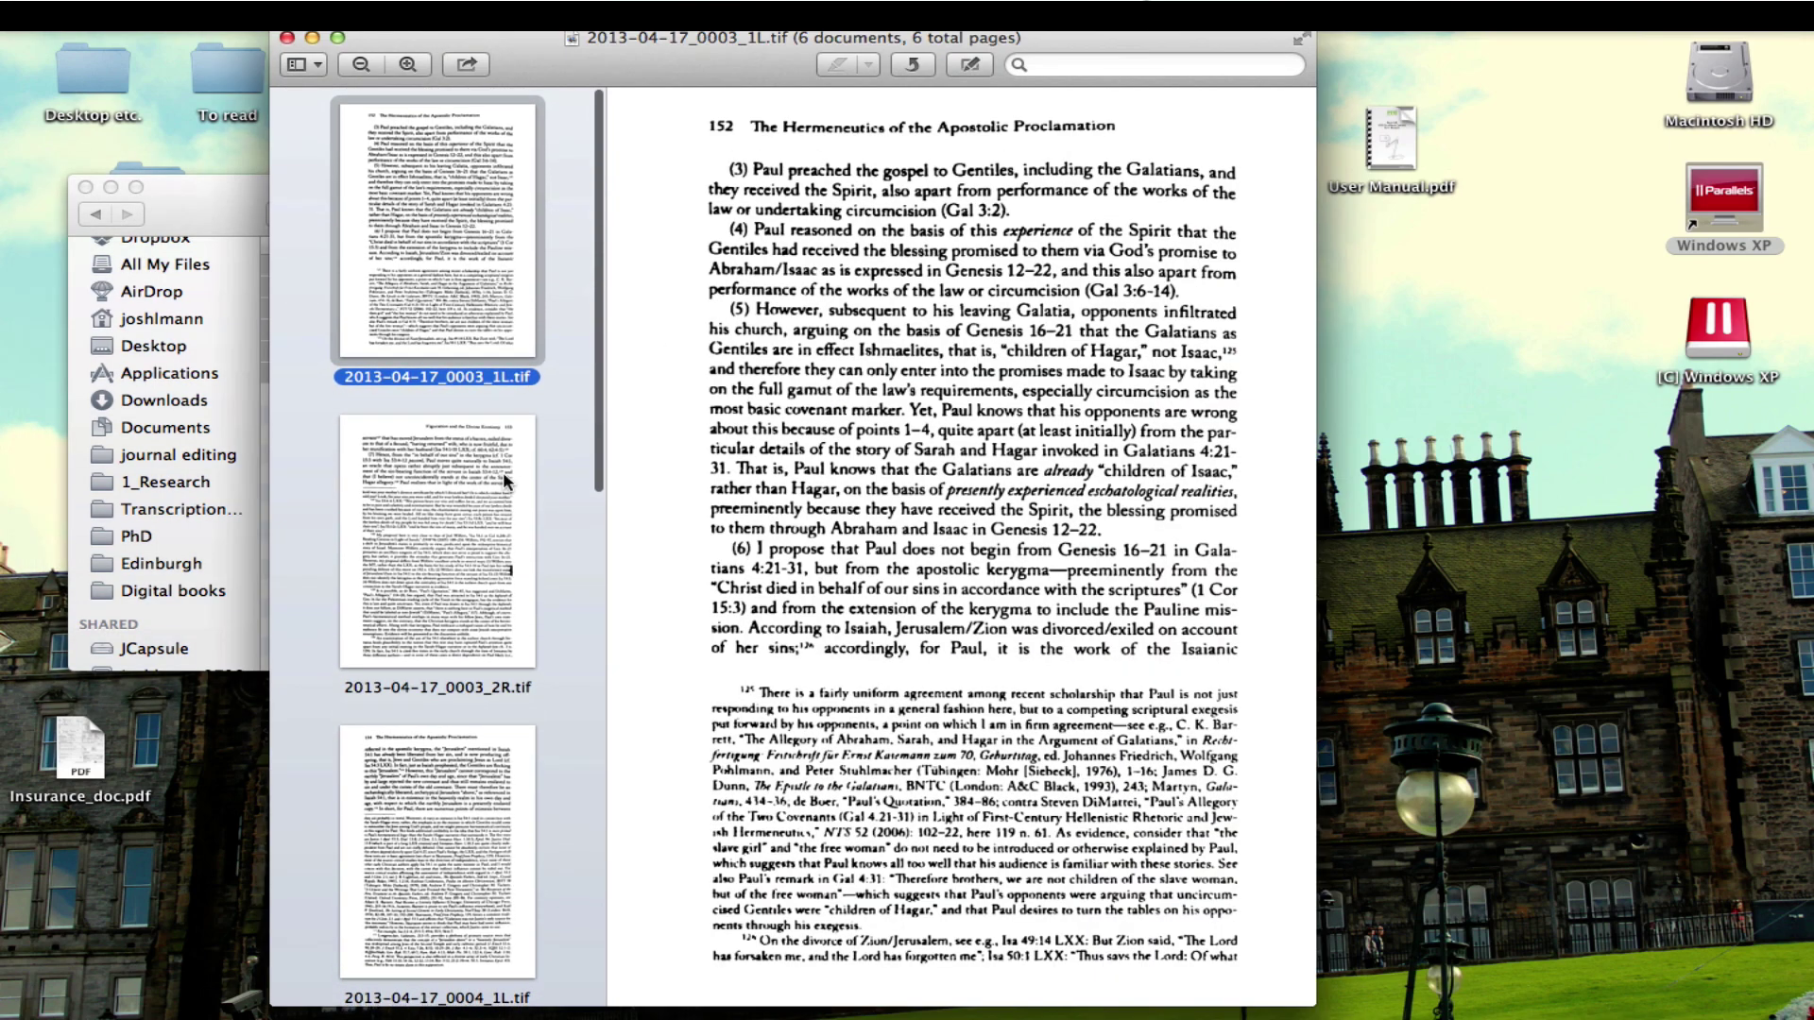
left_click(446, 493)
scroll(425, 604, "down", 2)
left_click(406, 710)
scroll(406, 846, "down", 3)
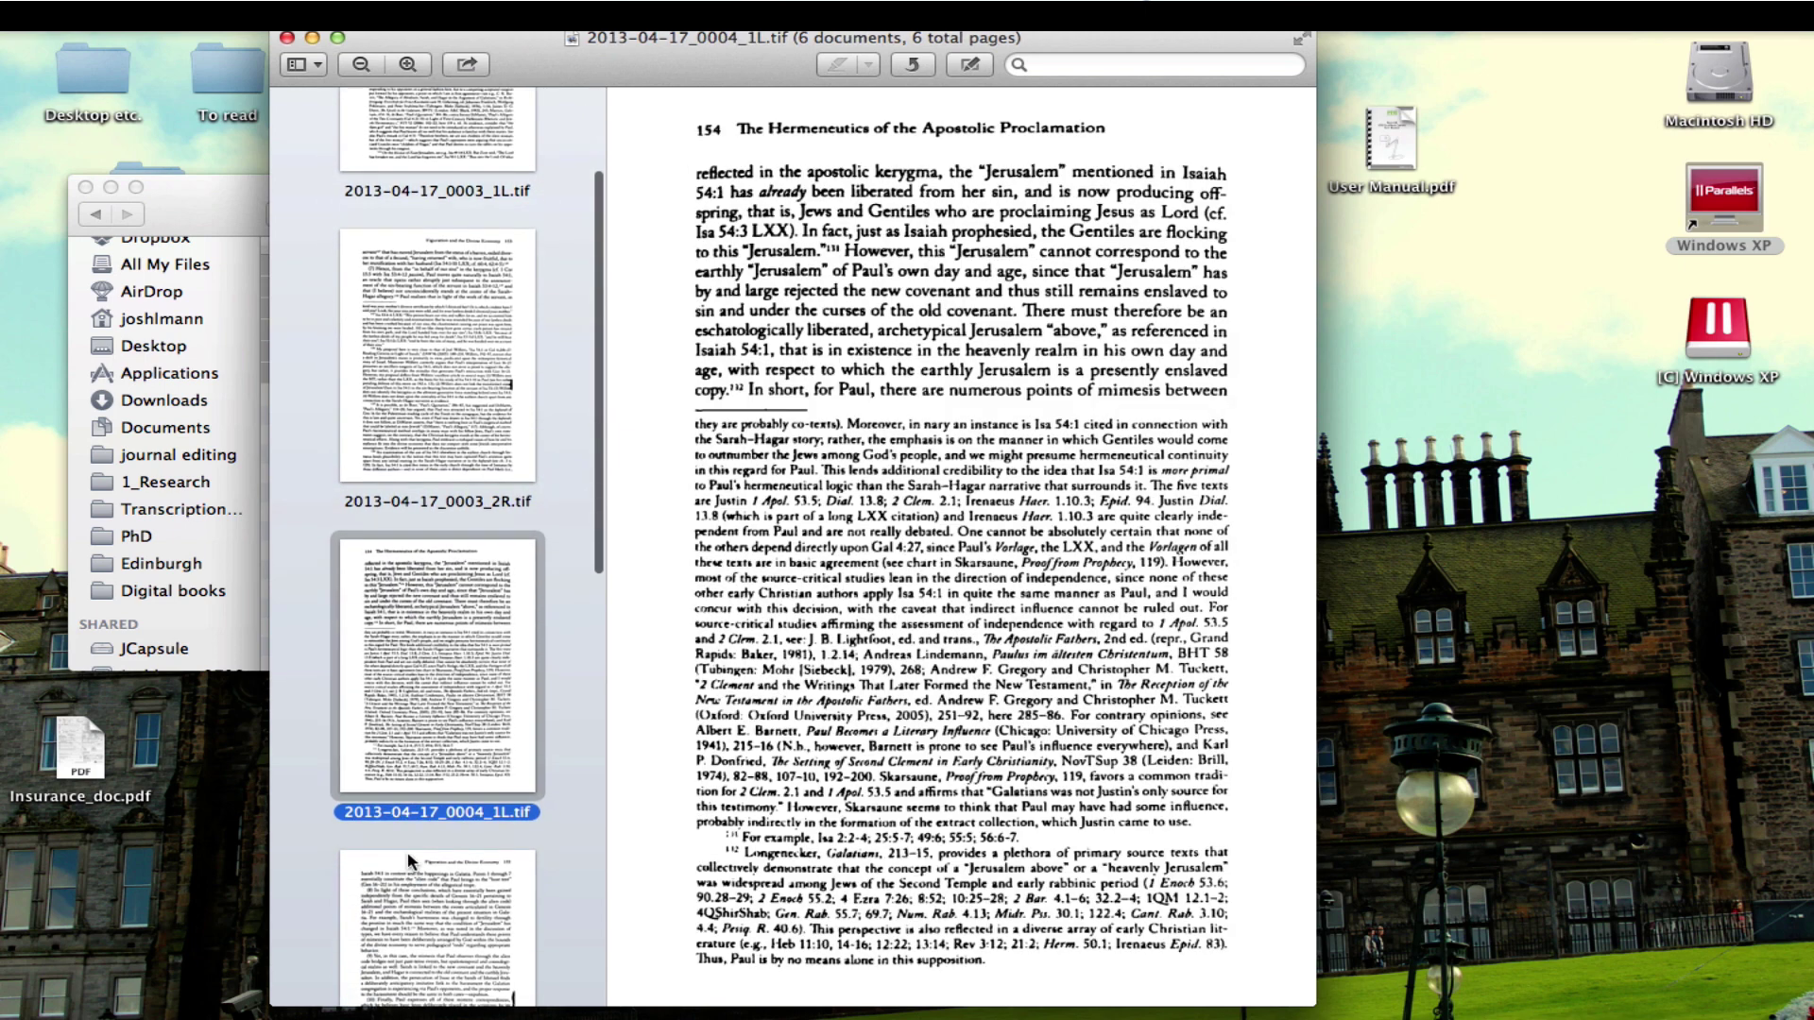
left_click(406, 852)
scroll(408, 855, "down", 4)
left_click(458, 722)
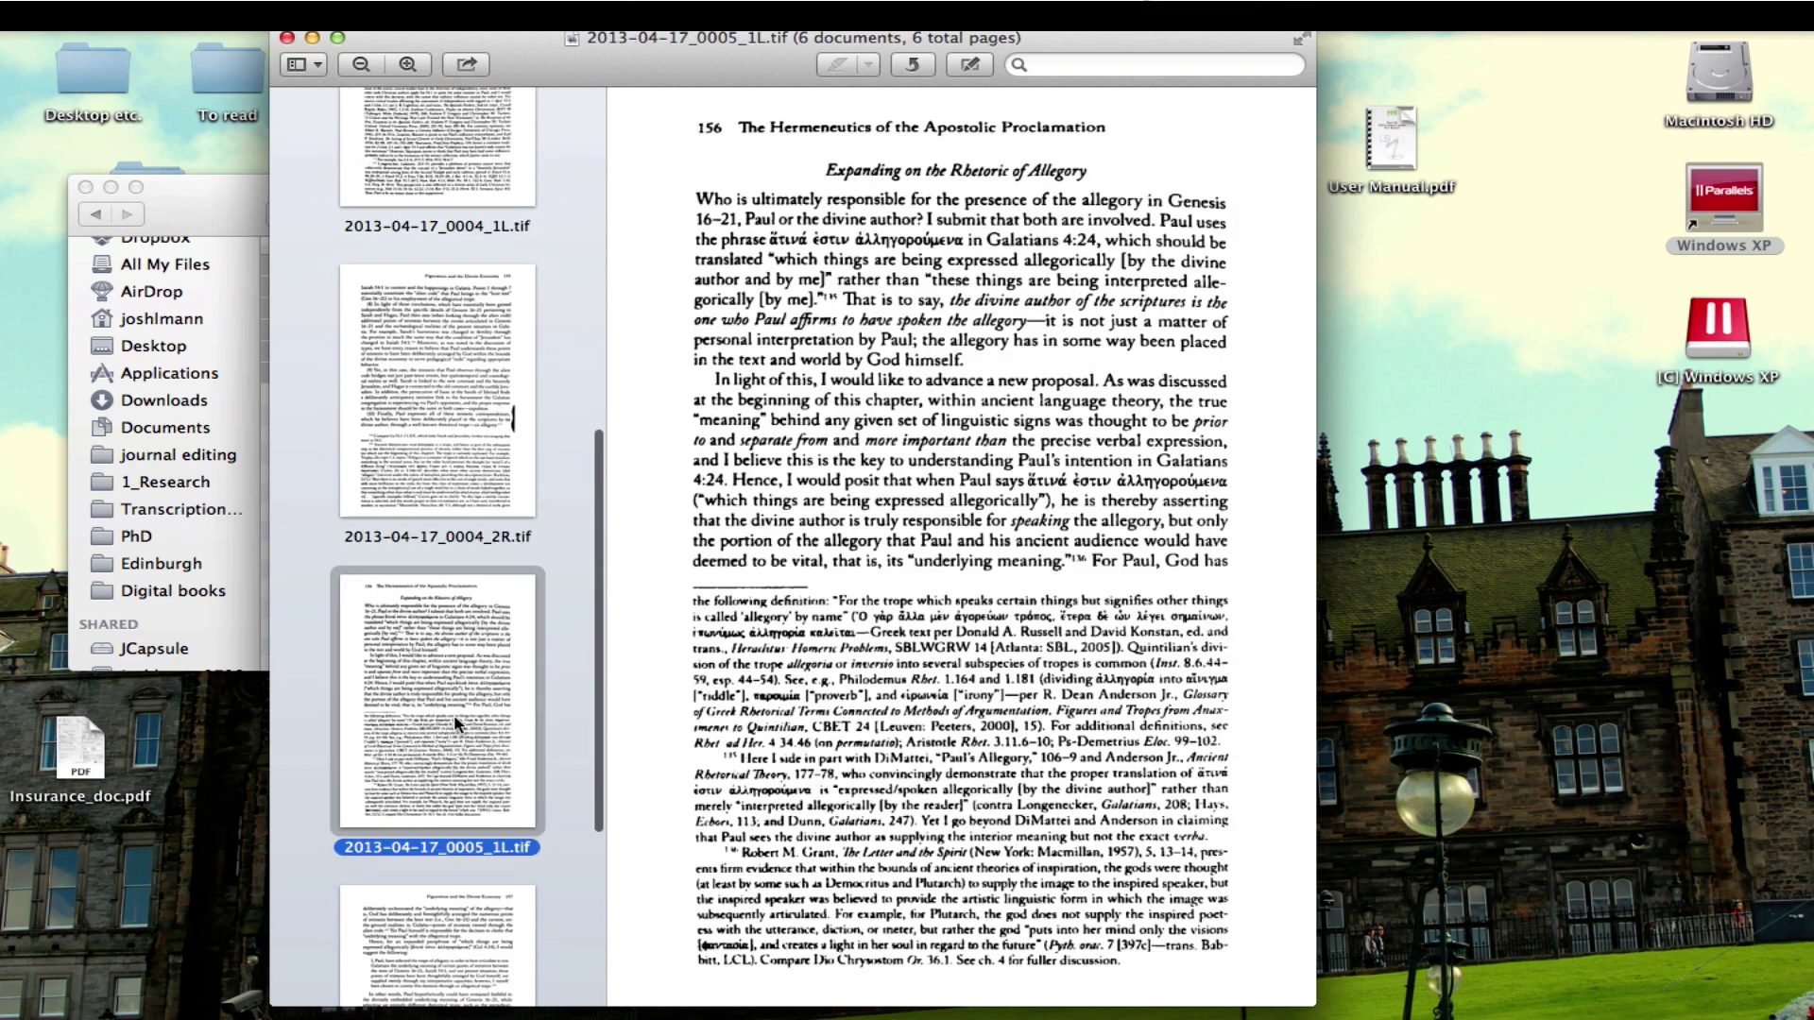
scroll(436, 801, "down", 4)
left_click(438, 761)
Return to page 152 and zoom in to scan across its text.
scroll(536, 614, "up", 10)
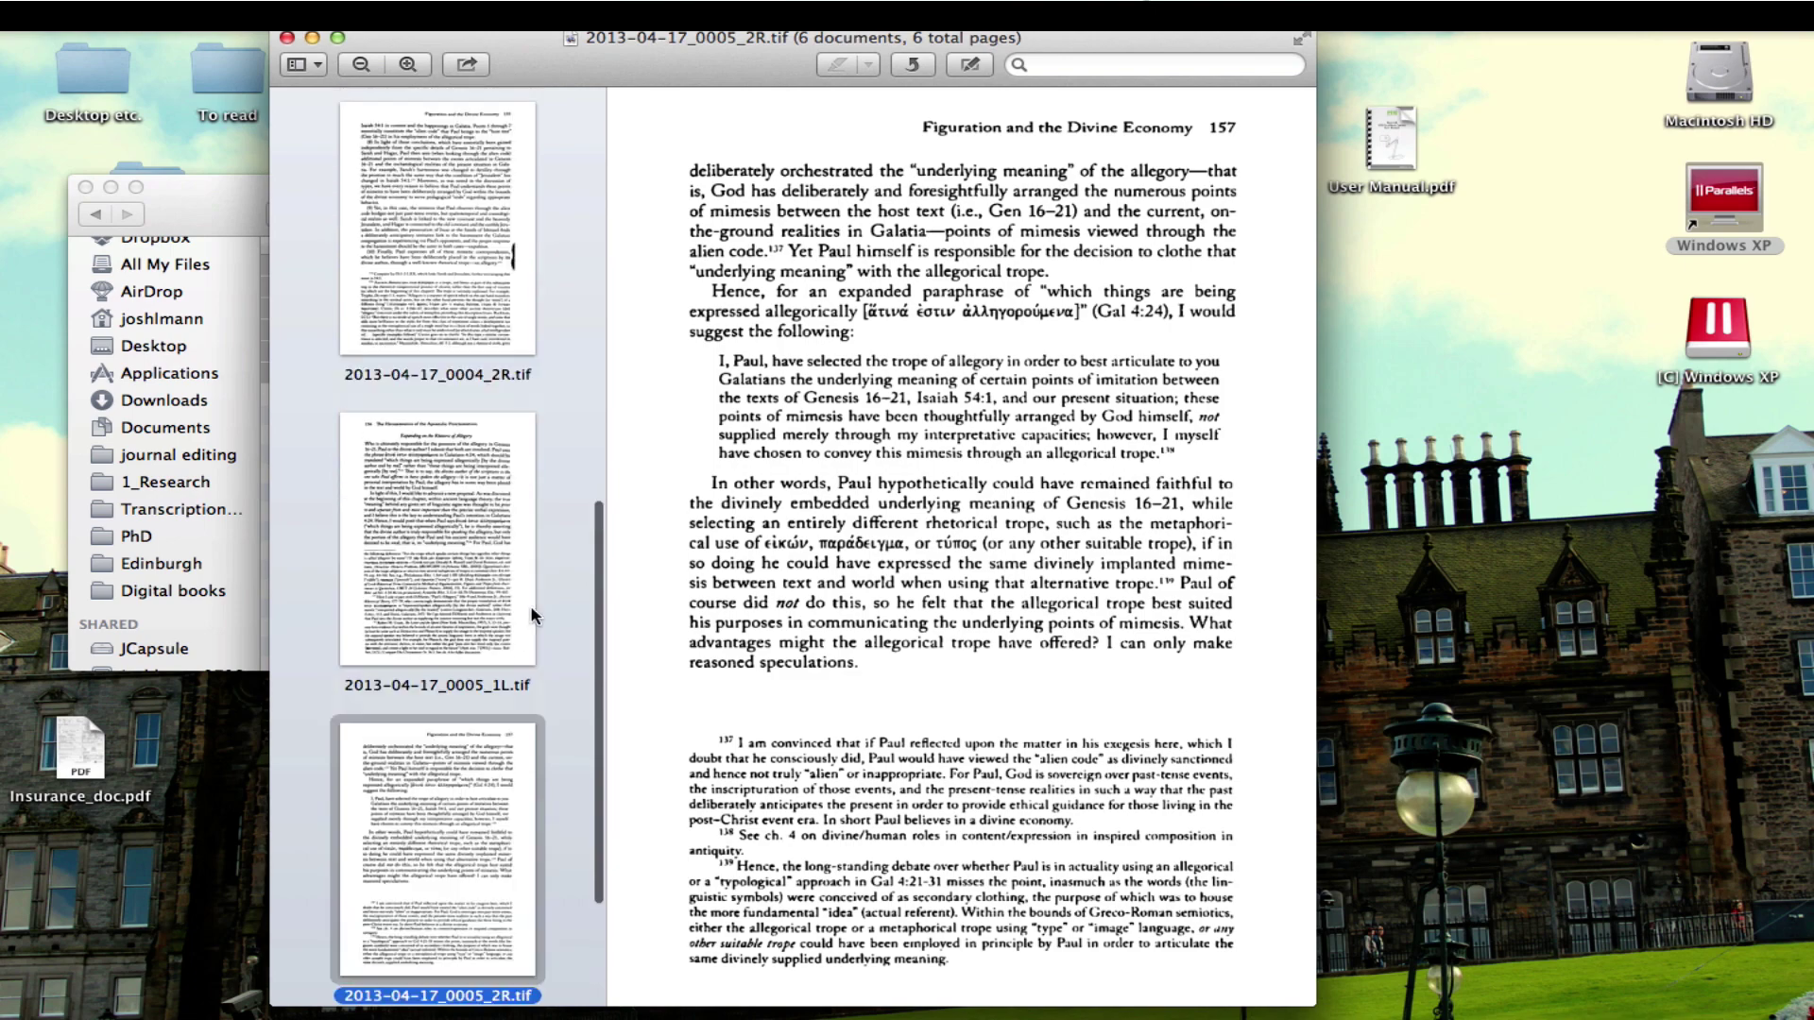
left_click(529, 326)
scroll(954, 373, "up", 5)
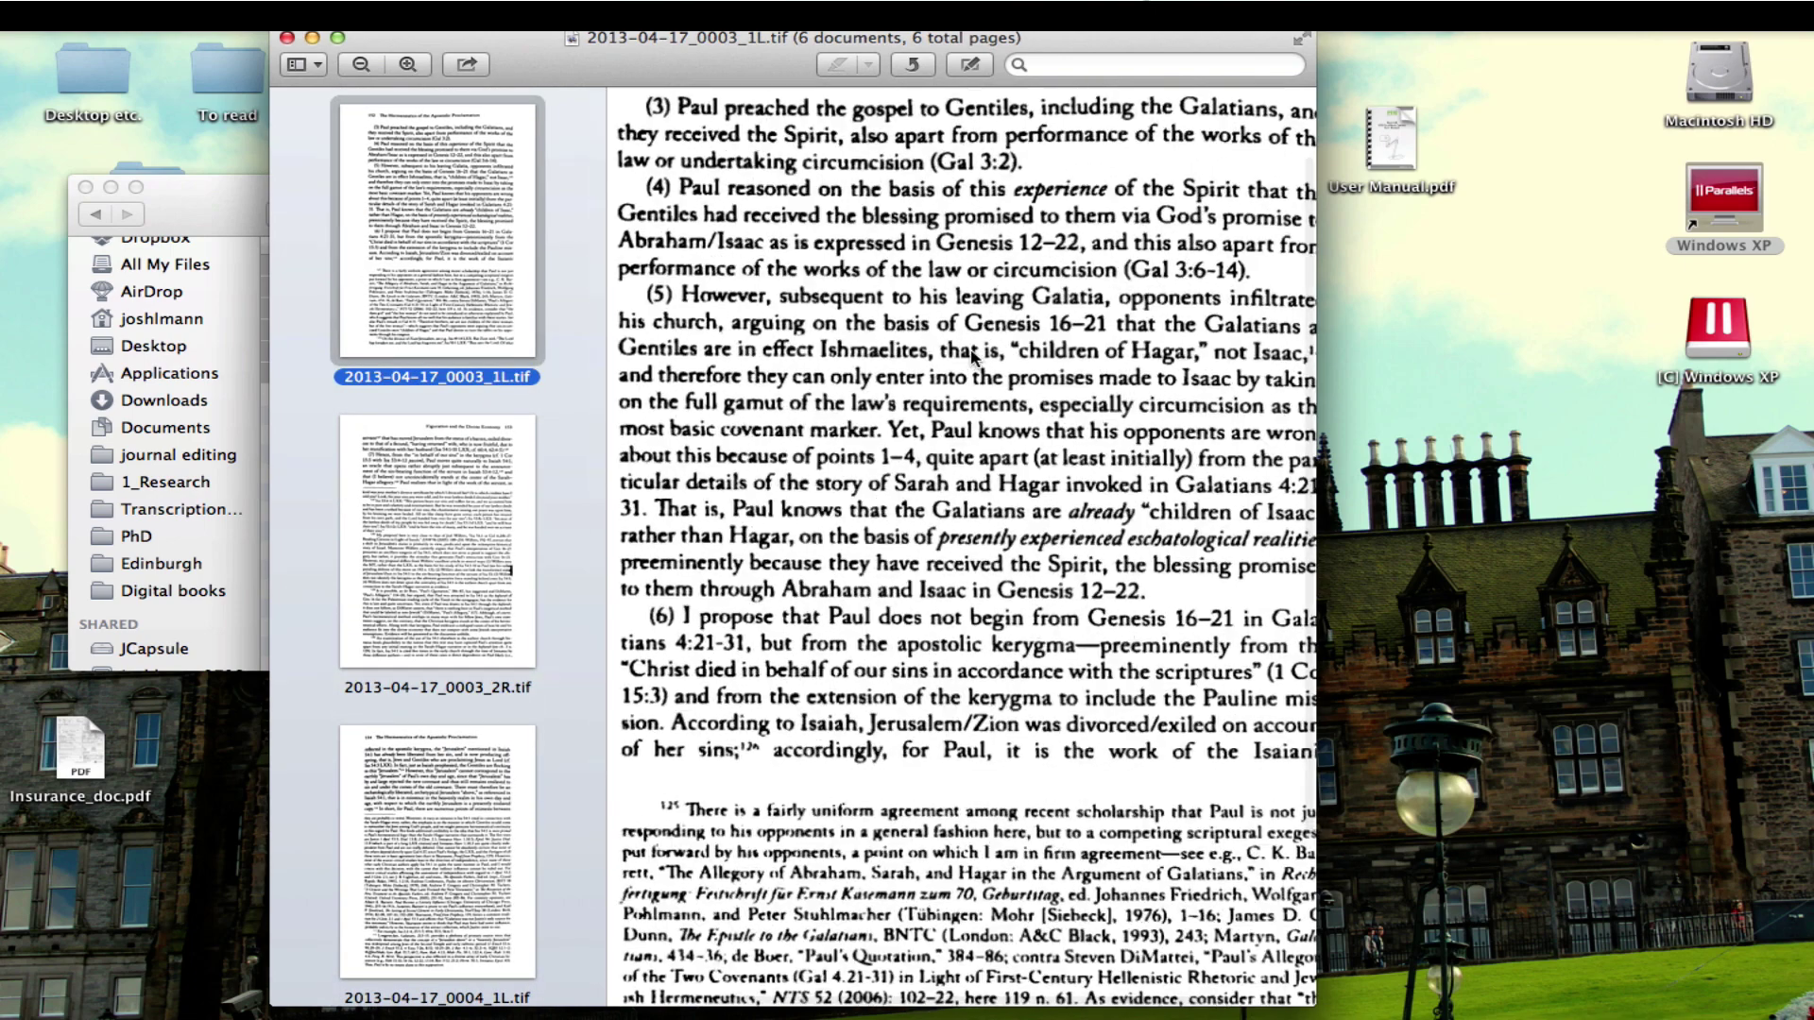
scroll(720, 467, "down", 10)
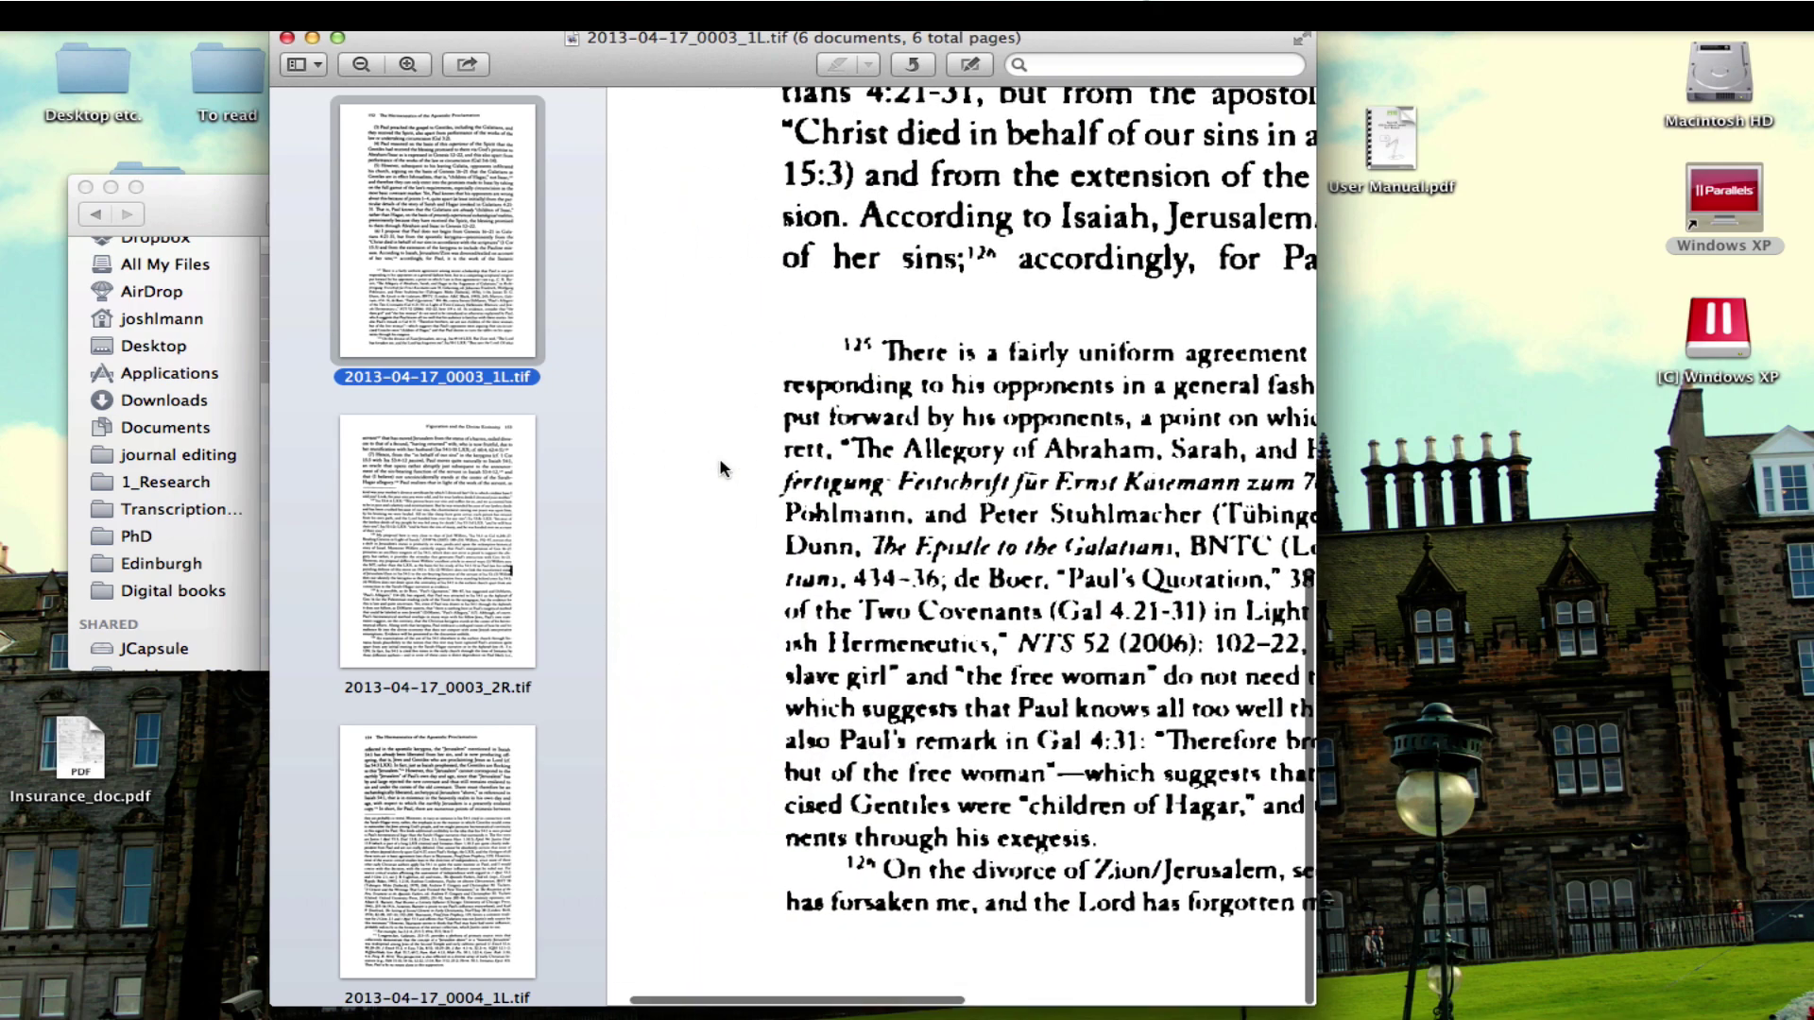
scroll(720, 466, "right", 5)
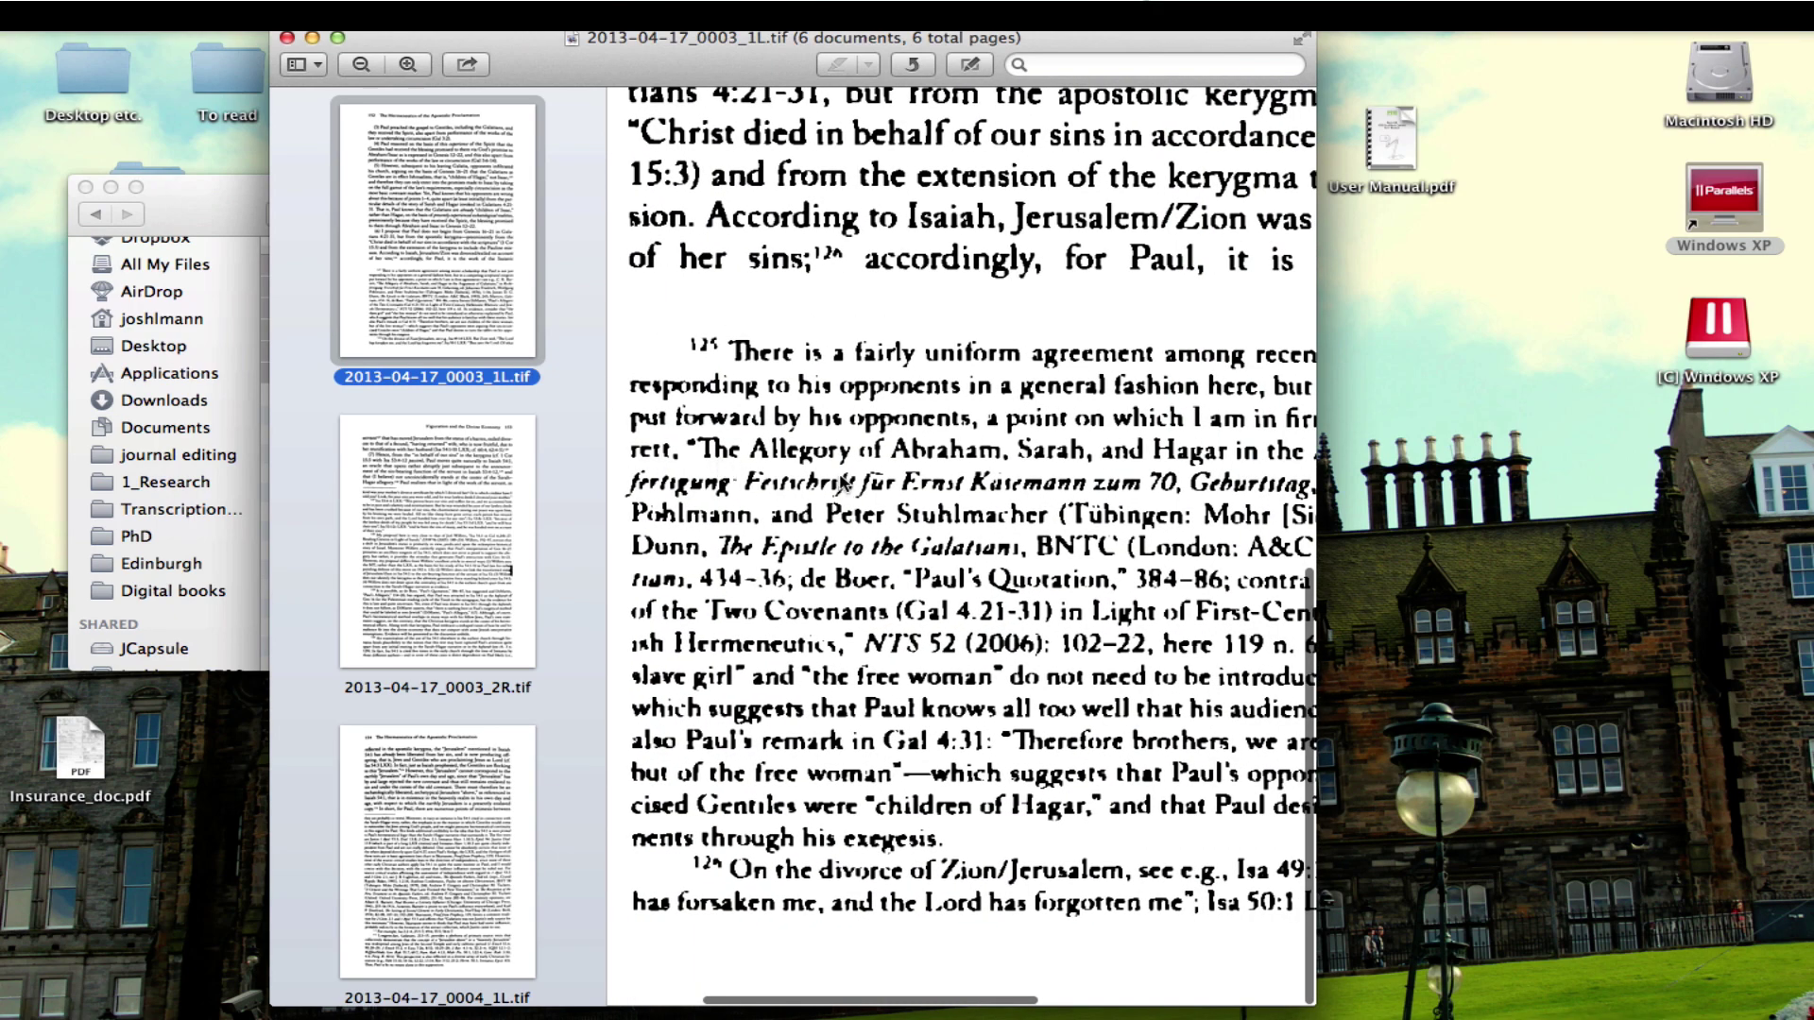
scroll(845, 485, "right", 15)
scroll(1035, 416, "up", 10)
scroll(1034, 417, "left", 15)
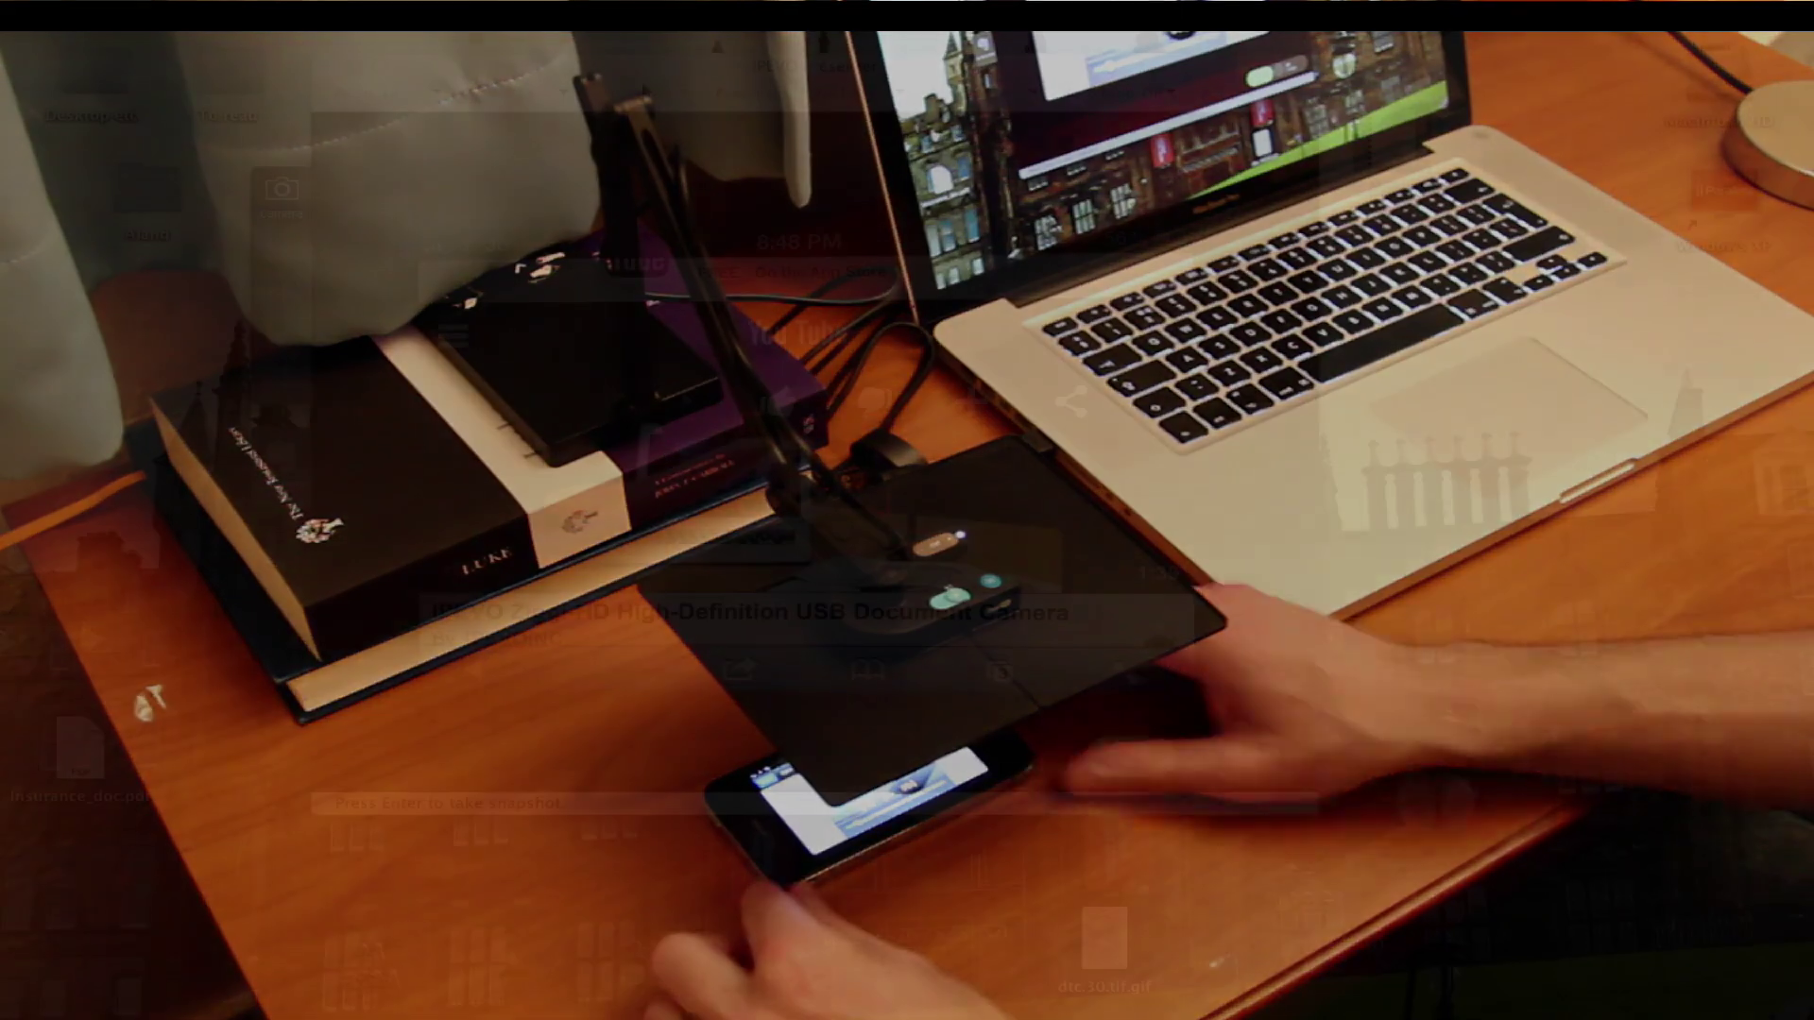
Set the capture resolution to 1024x768 and refocus the camera with AF Single.
left_click(794, 91)
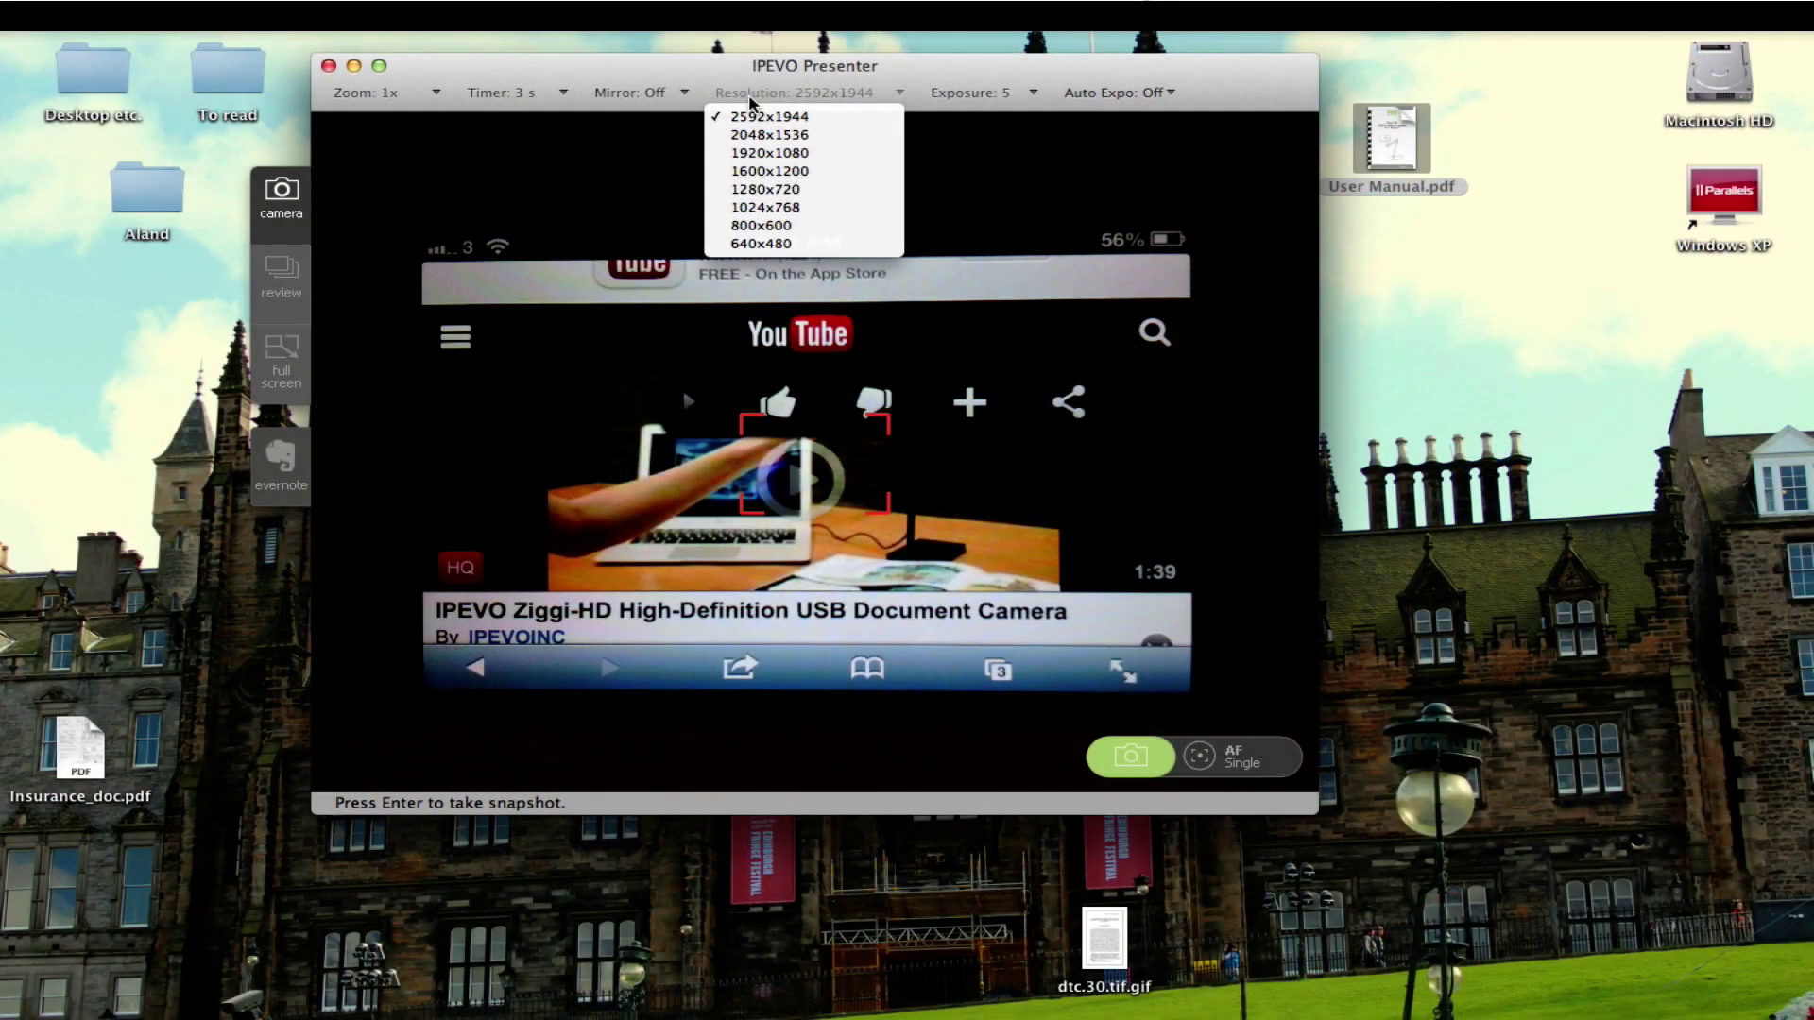
left_click(773, 206)
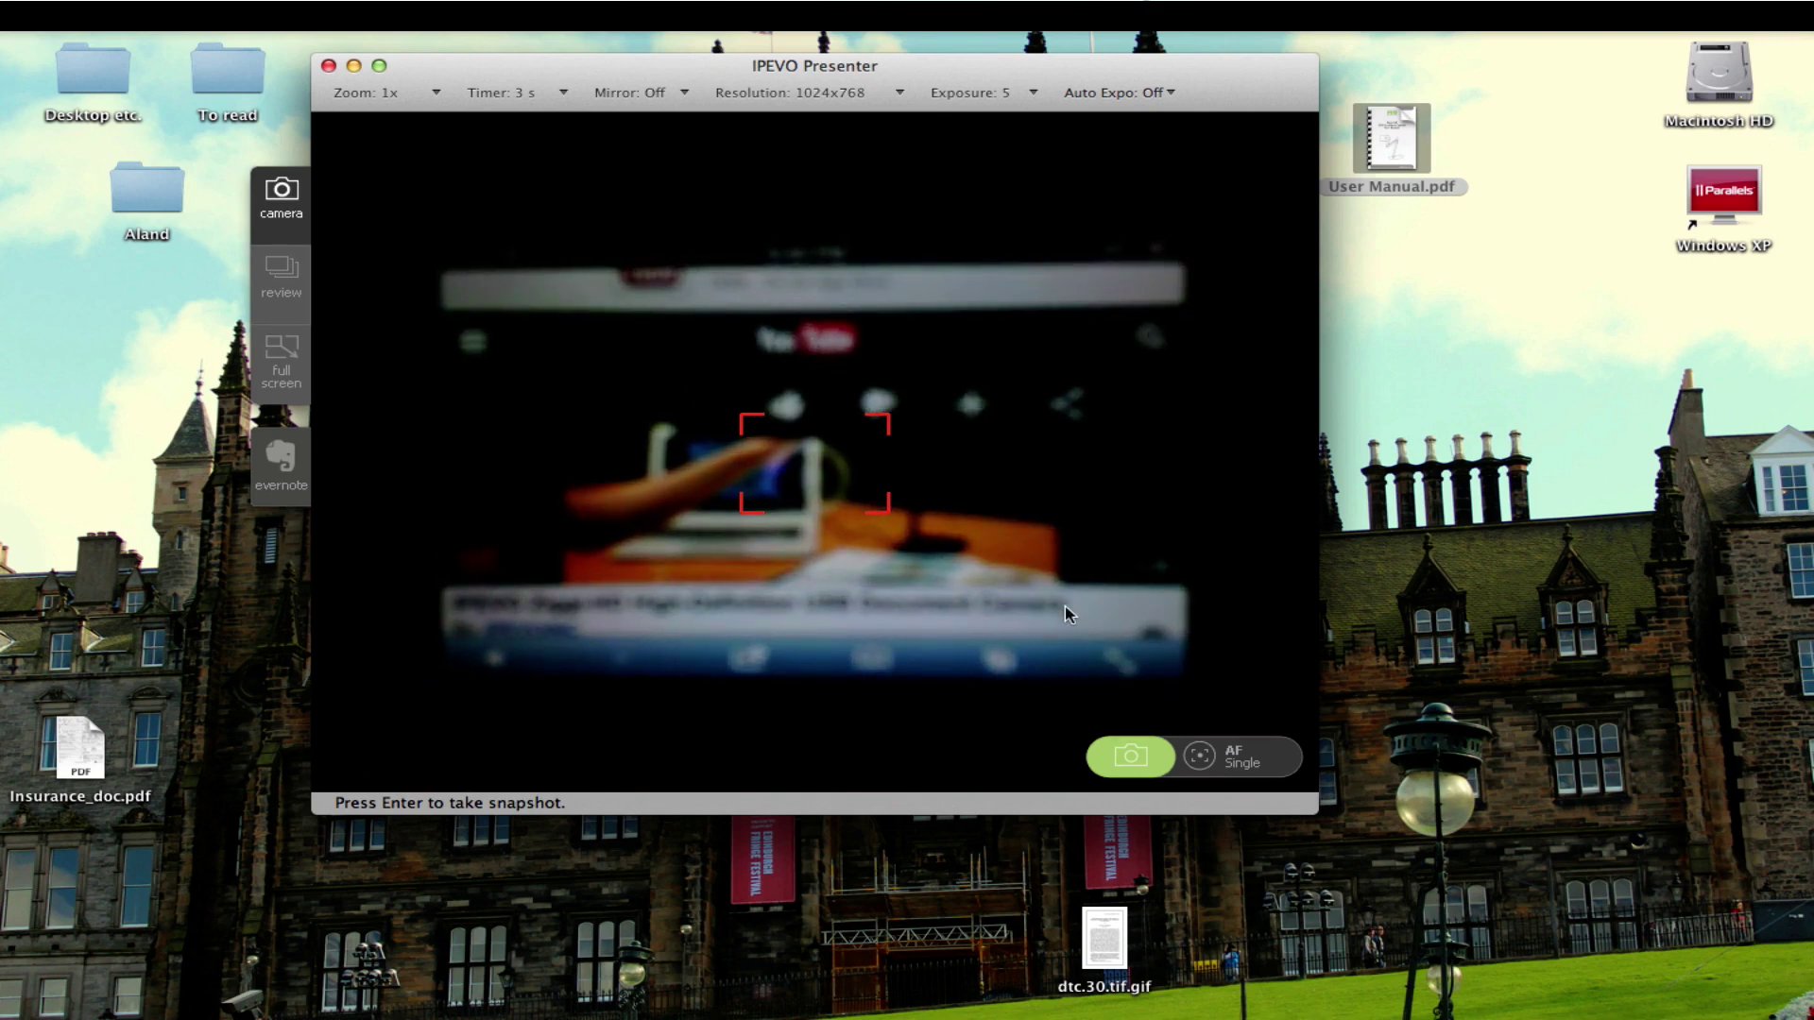
left_click(1201, 757)
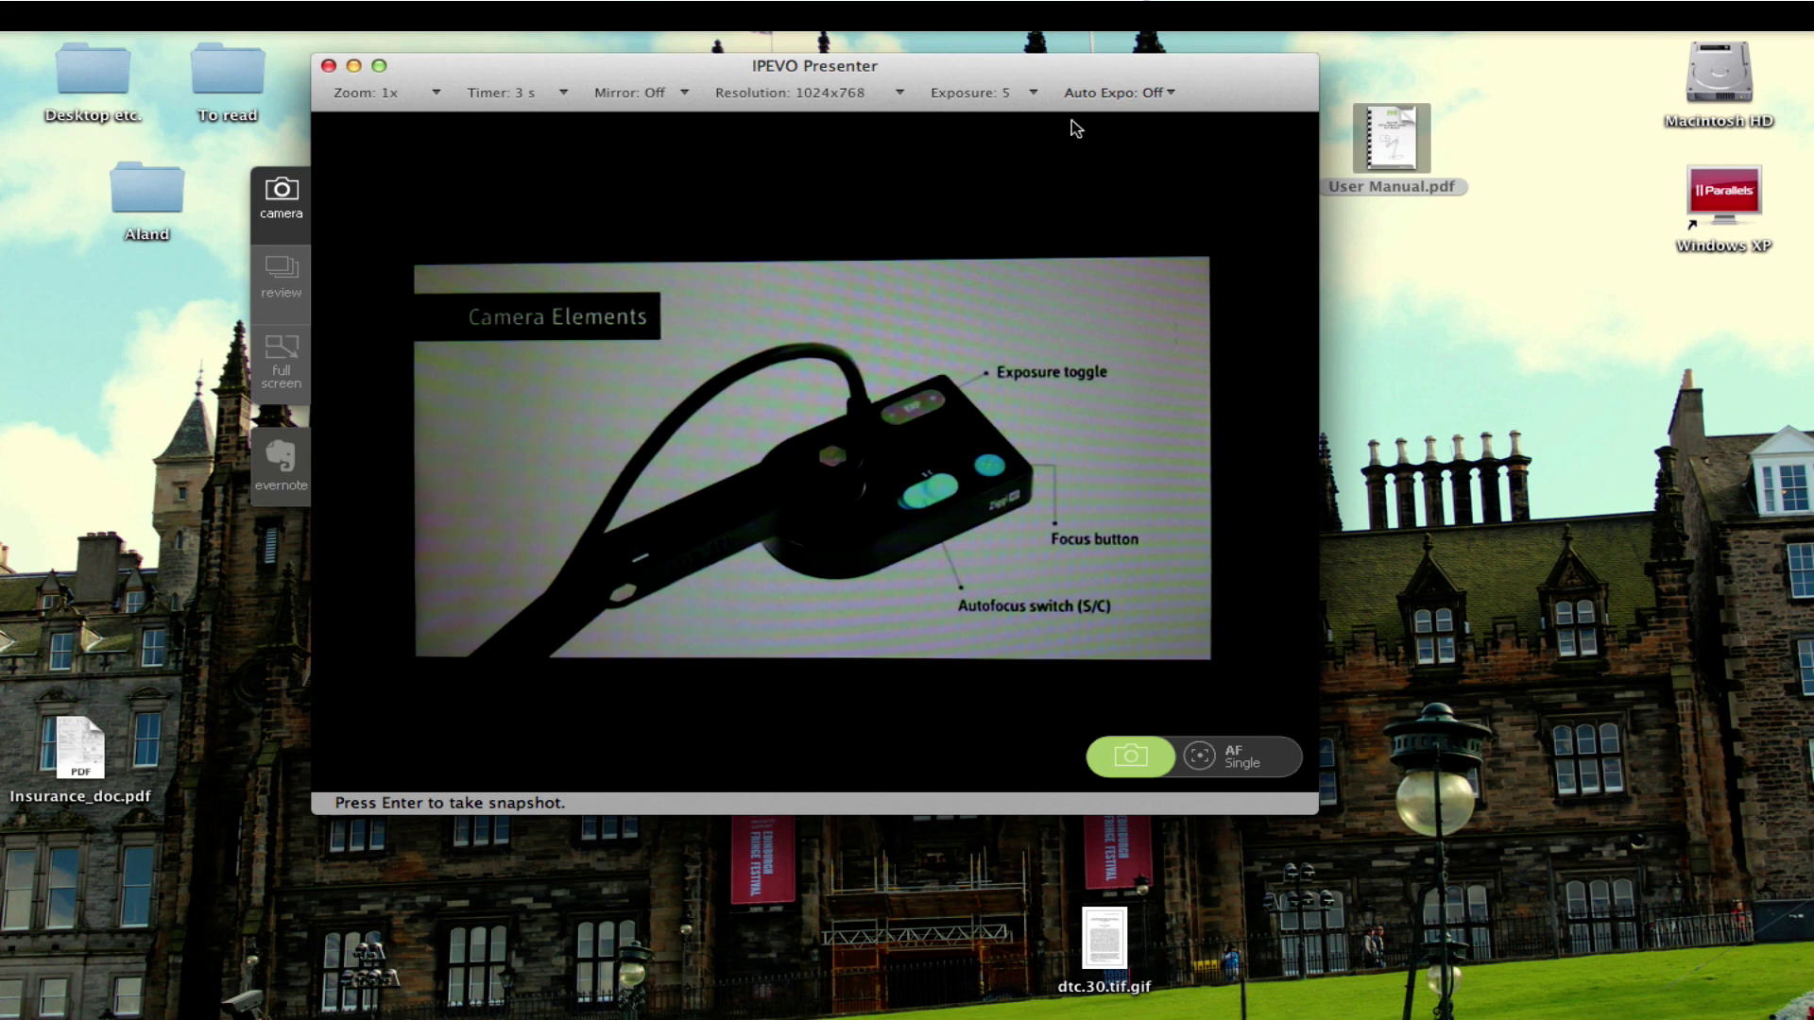
Raise the exposure level from 5 to 6 and show the camera view full screen.
left_click(1029, 94)
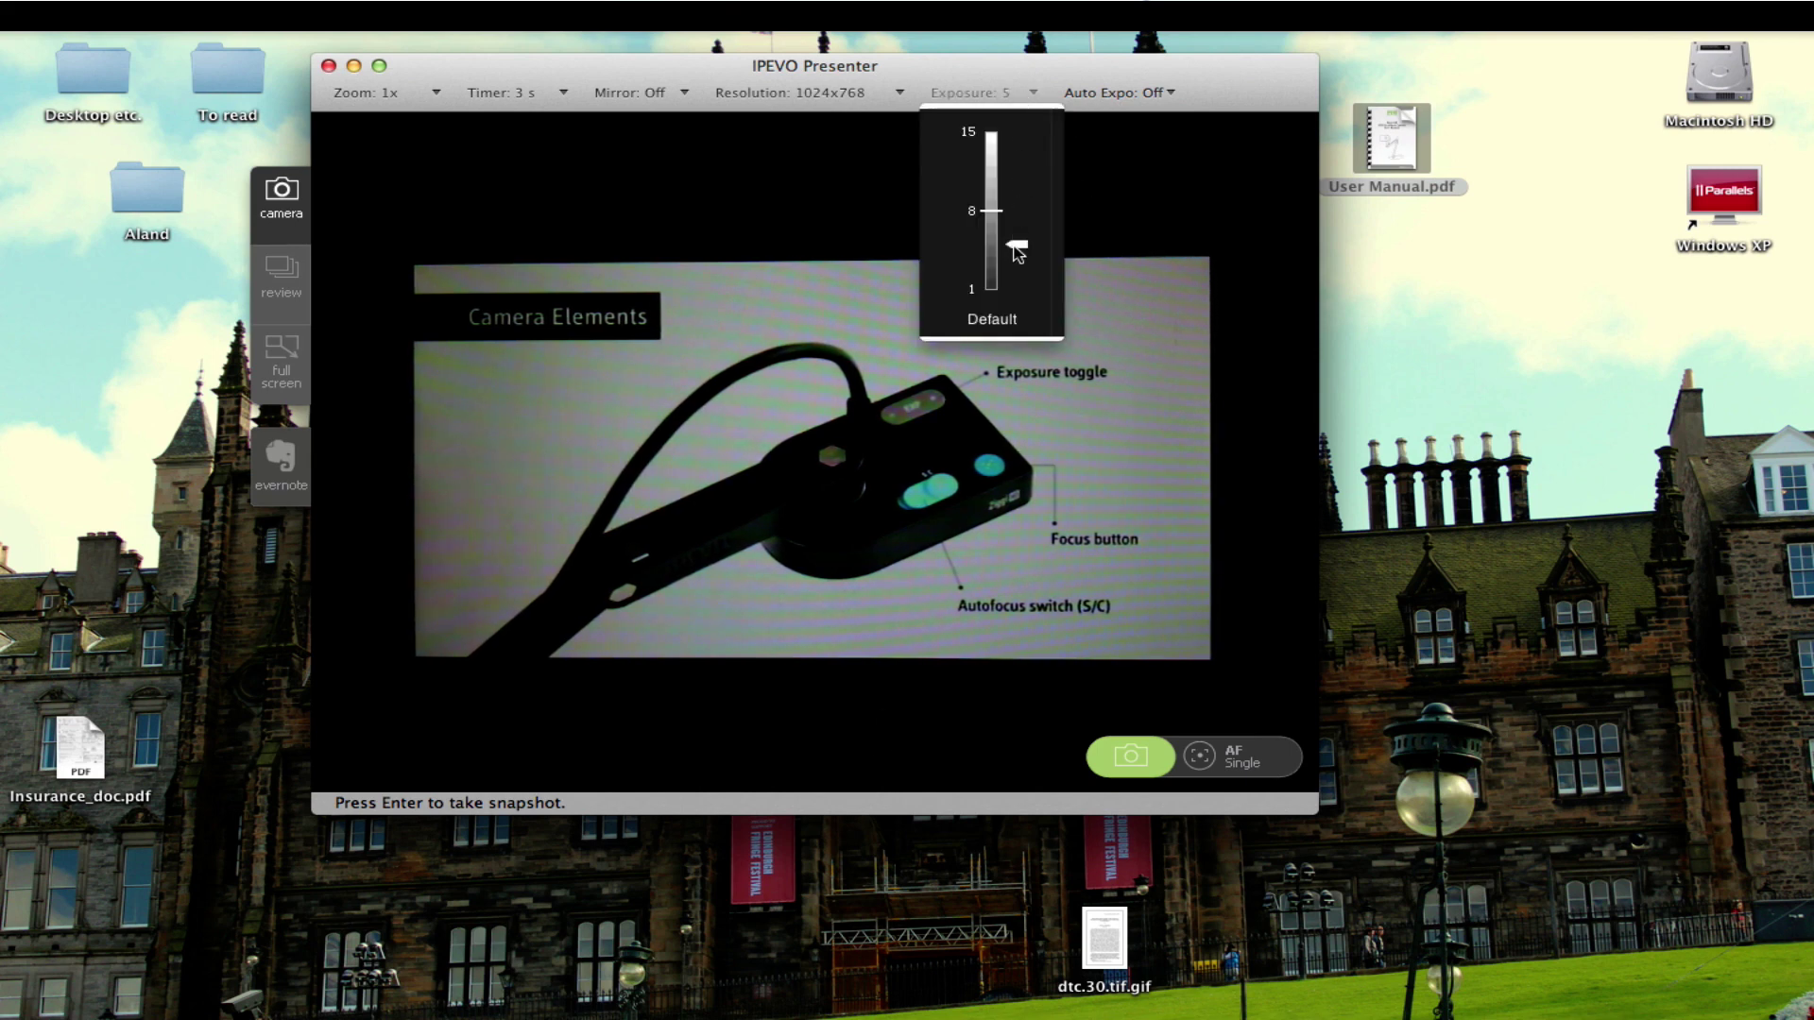
left_click_drag(1017, 248, 1018, 236)
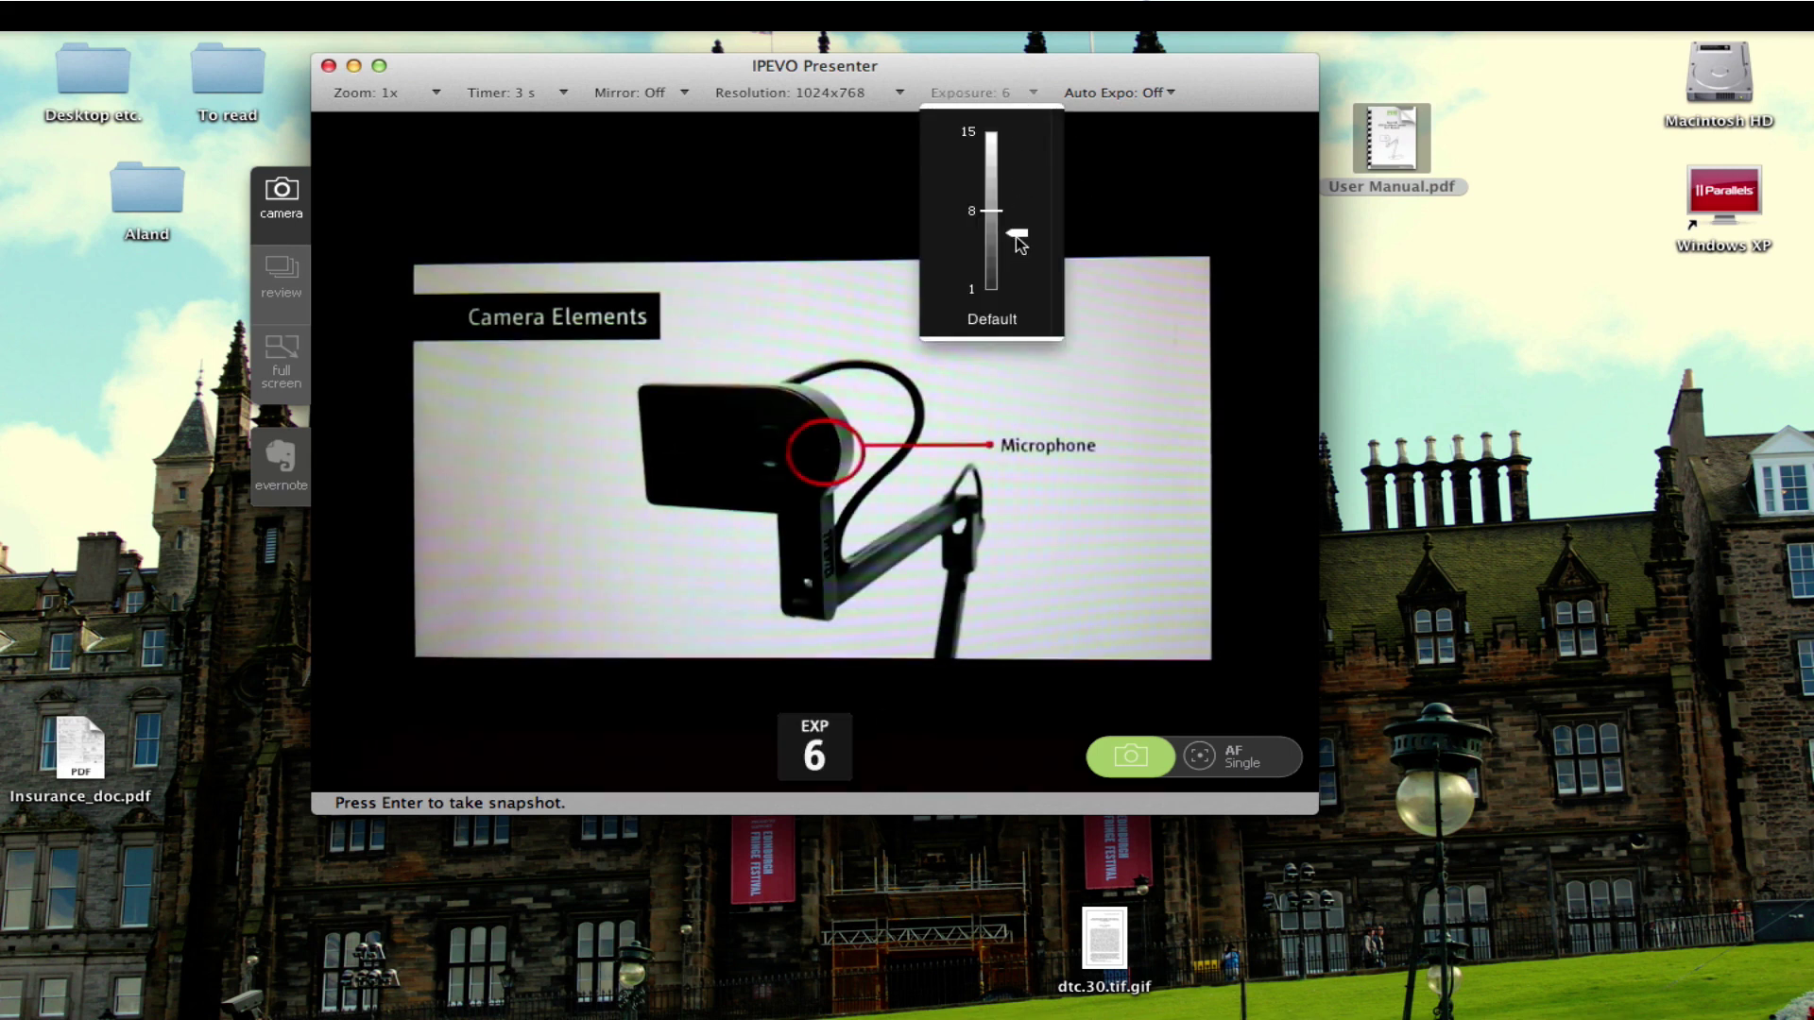
left_click(1149, 235)
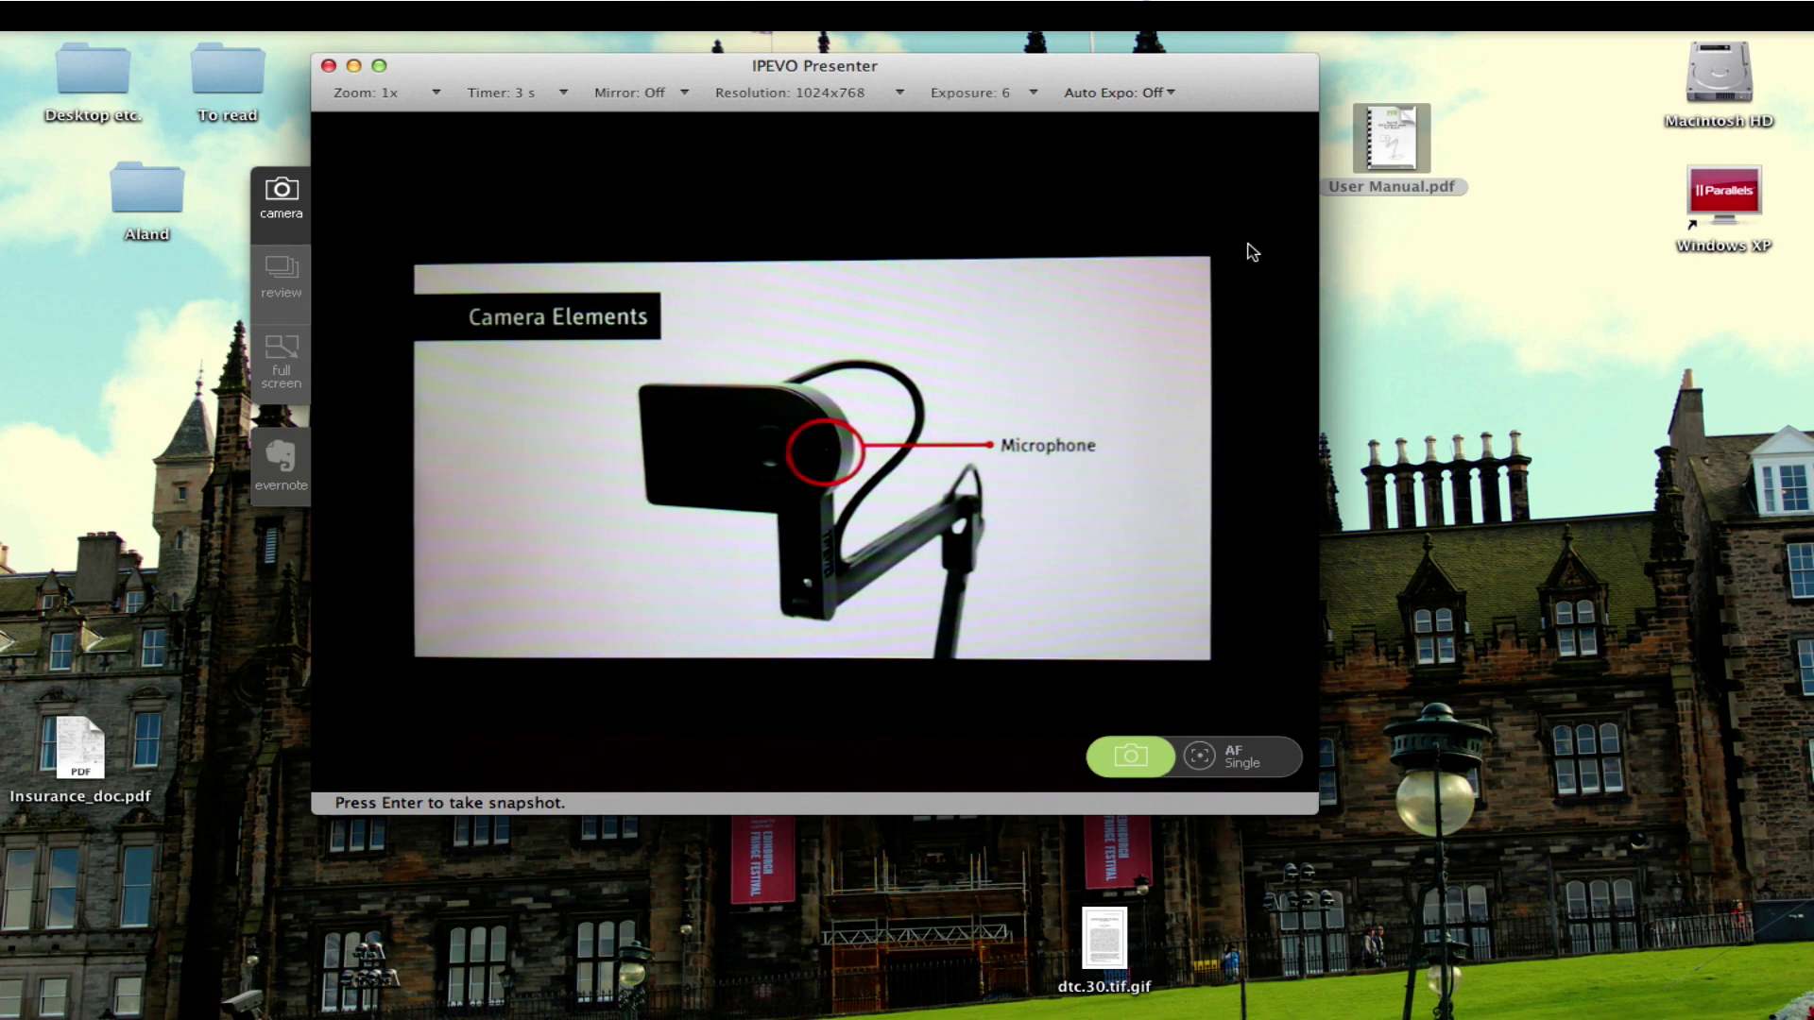
left_click(283, 361)
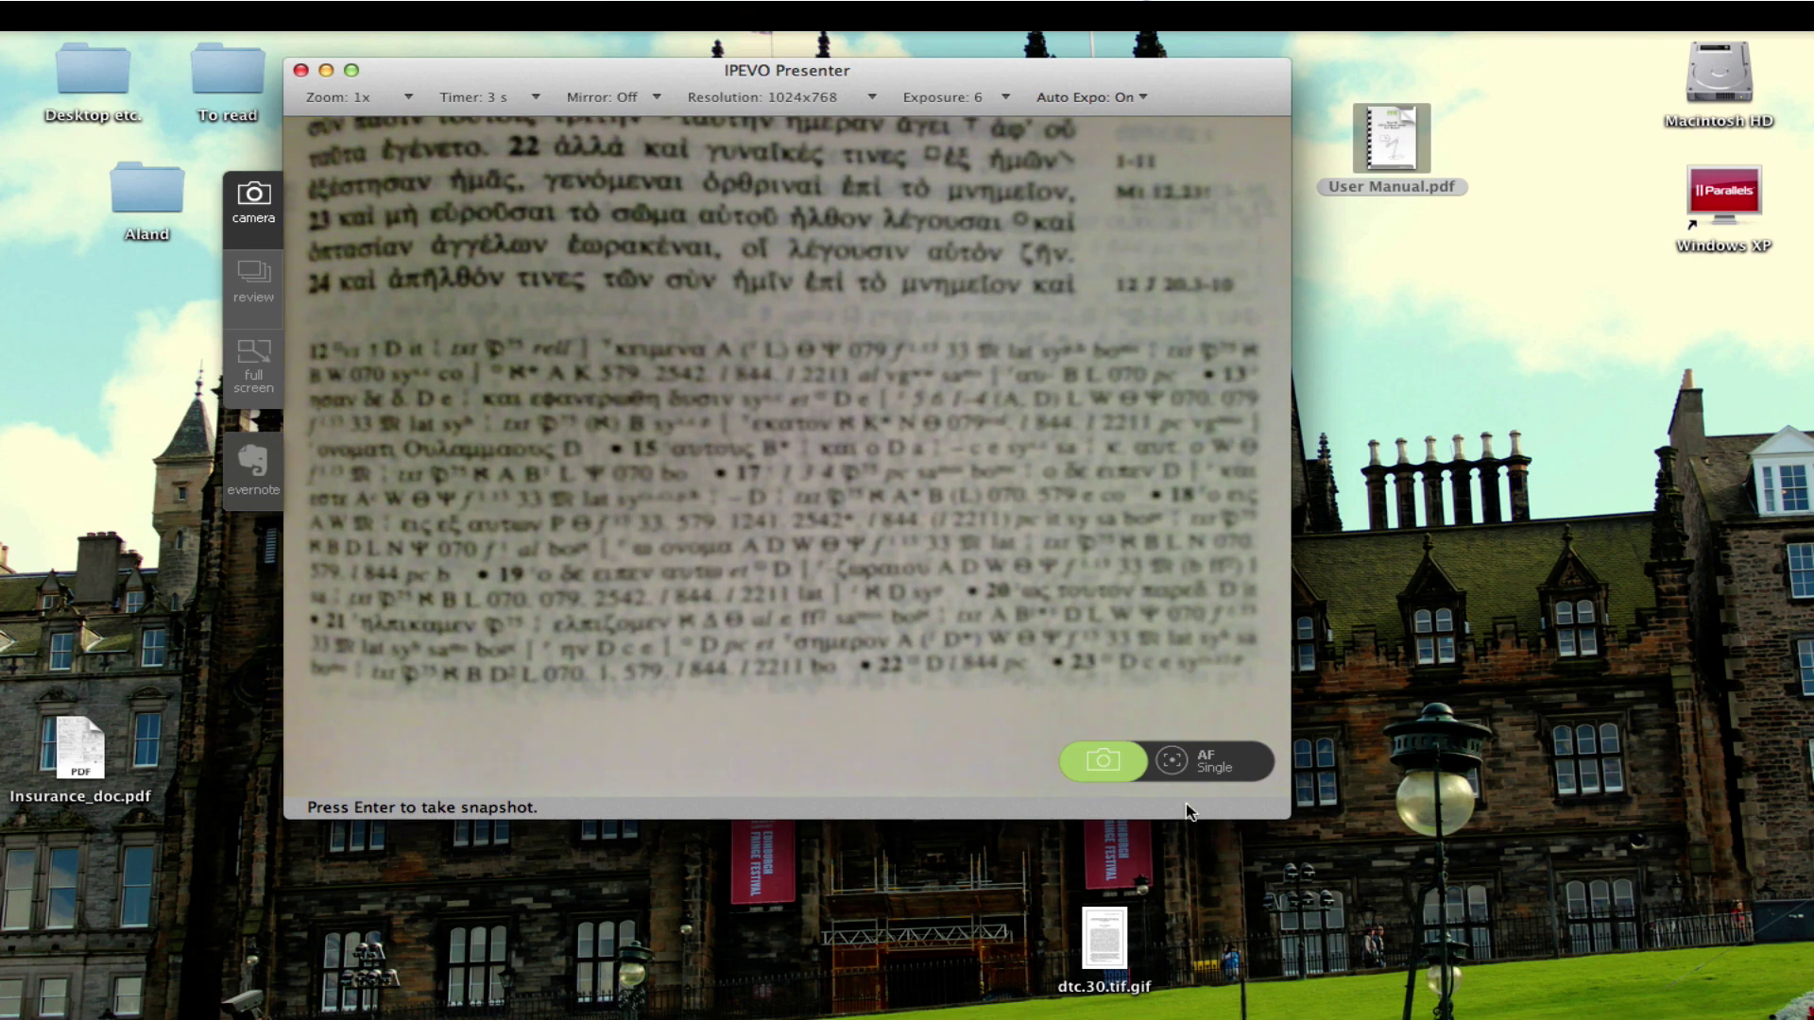
Refocus the camera with AF Single so the coin on the desk appears sharp.
left_click(1172, 761)
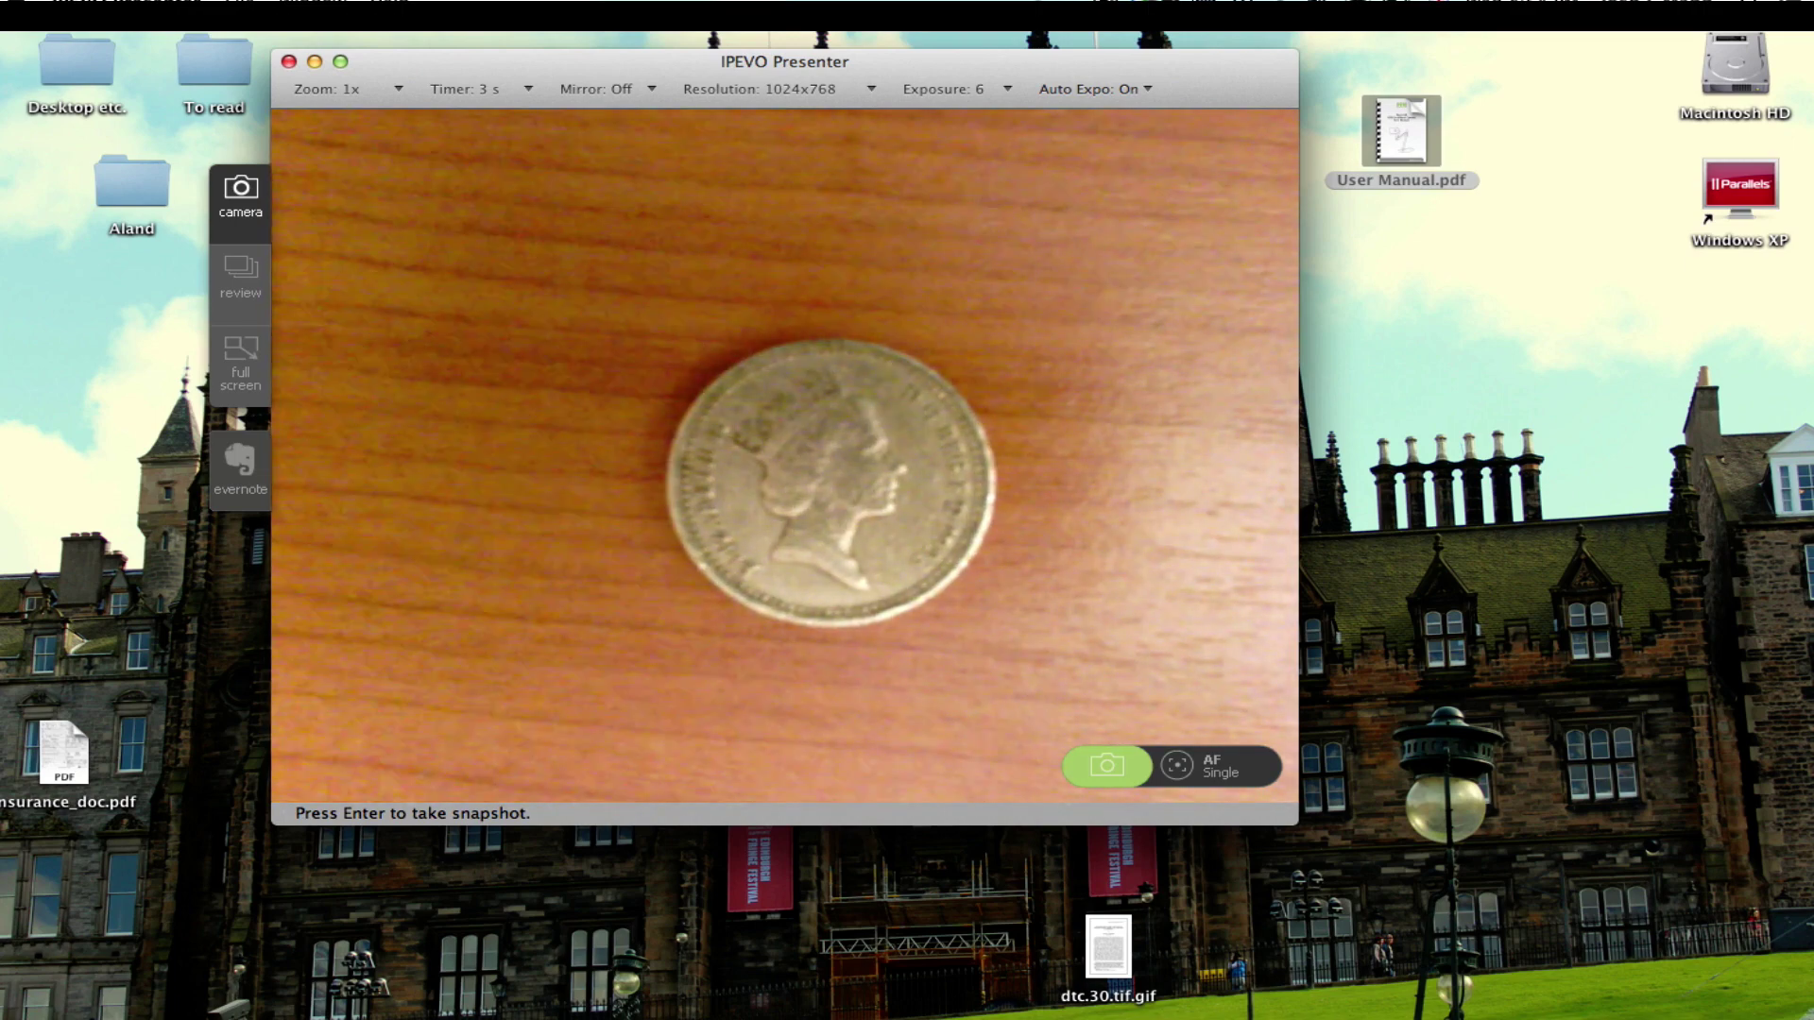
Refocus on the coin and set the capture resolution to 2592x1944.
left_click(1177, 766)
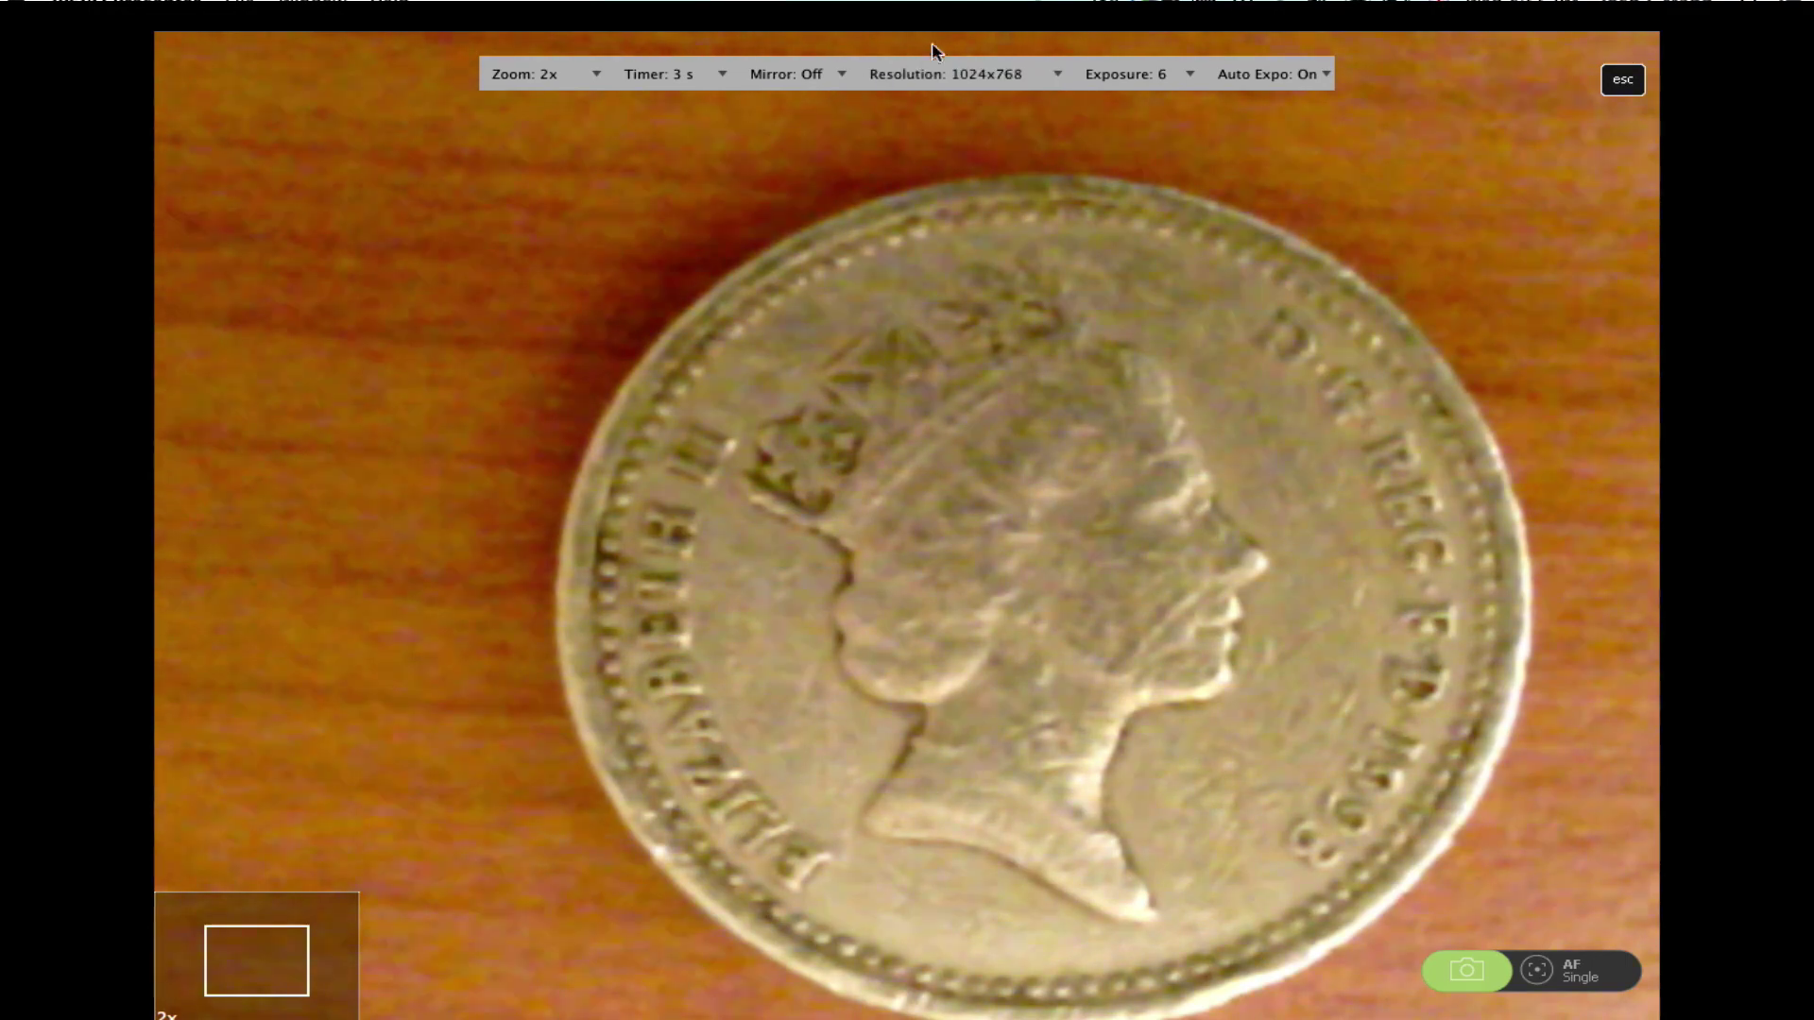
left_click(931, 74)
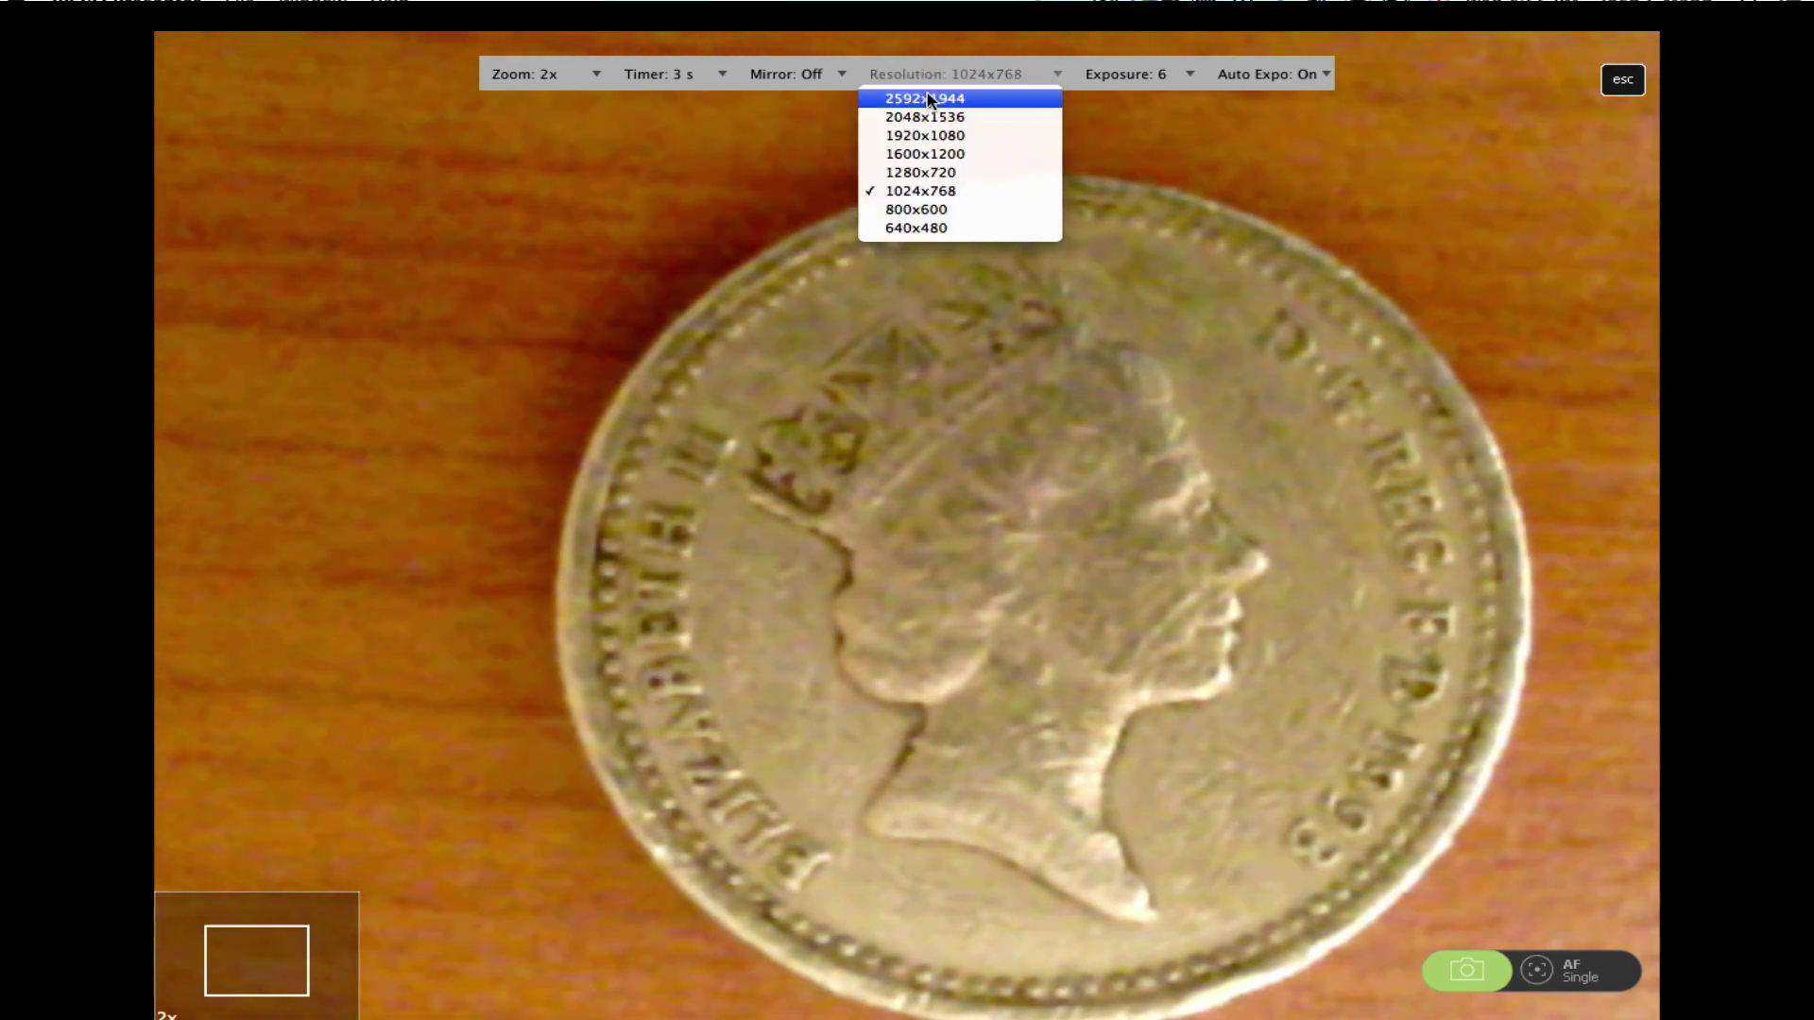
left_click(927, 94)
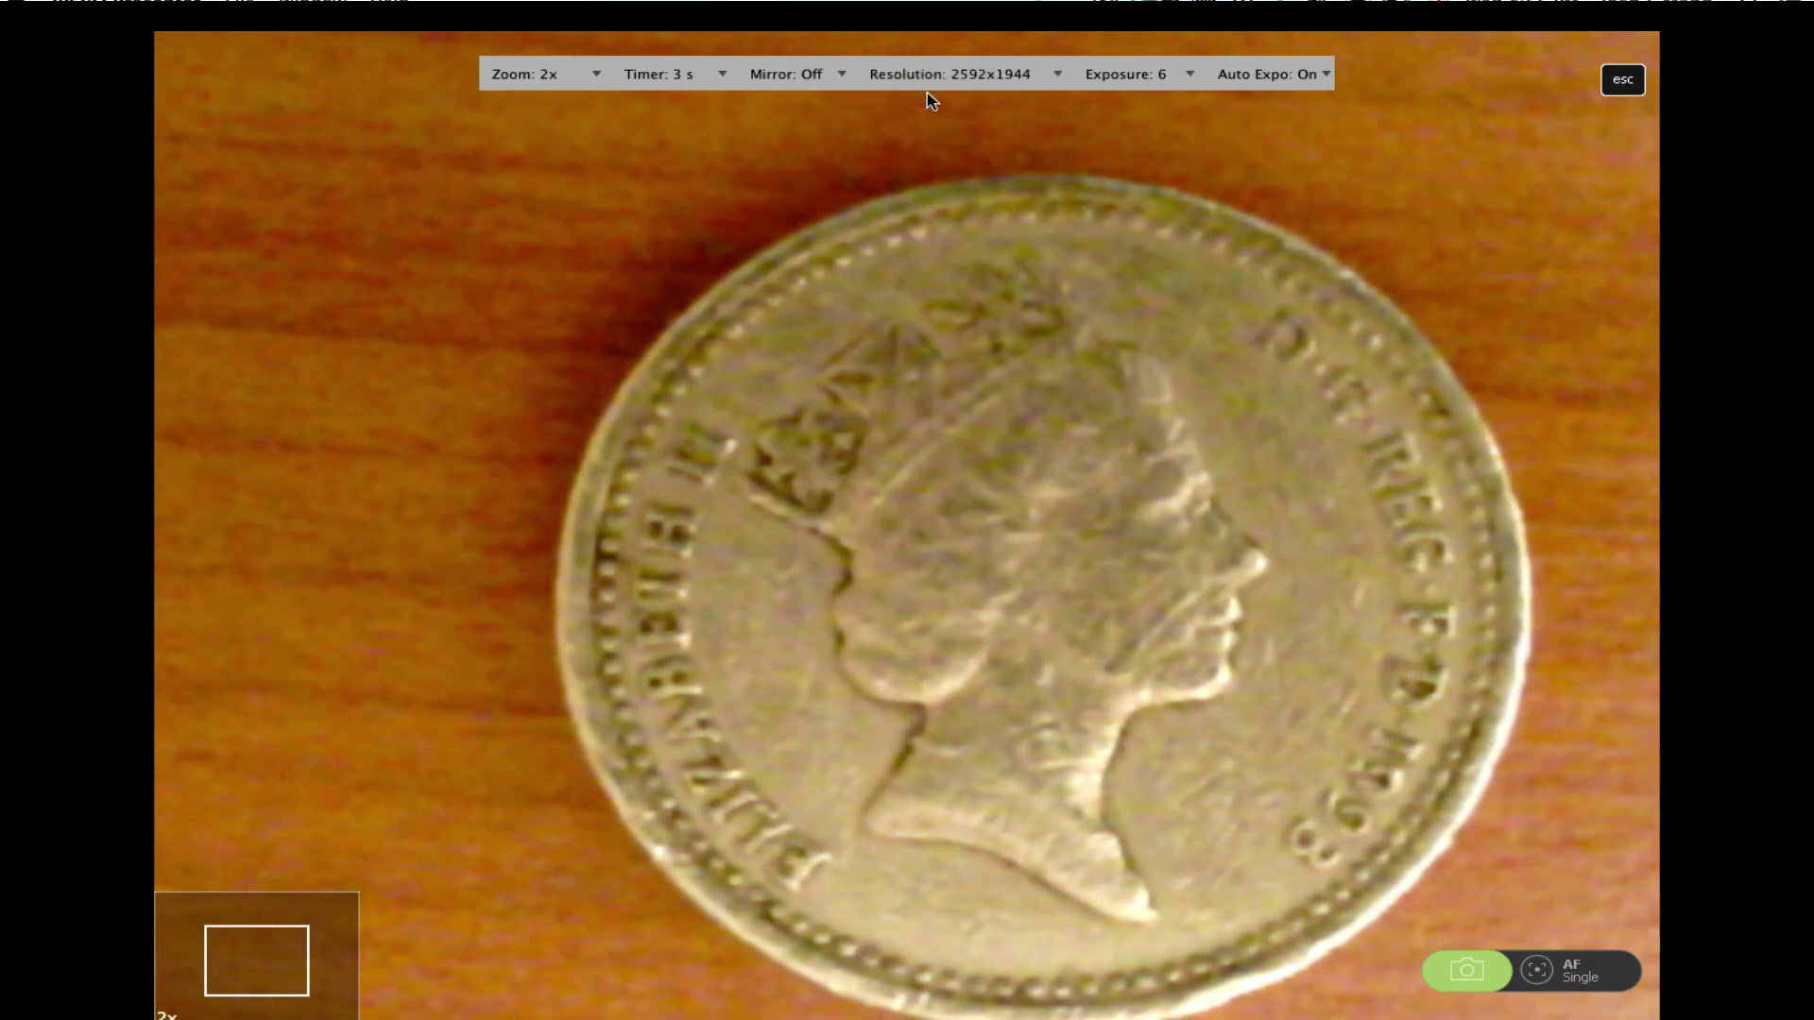